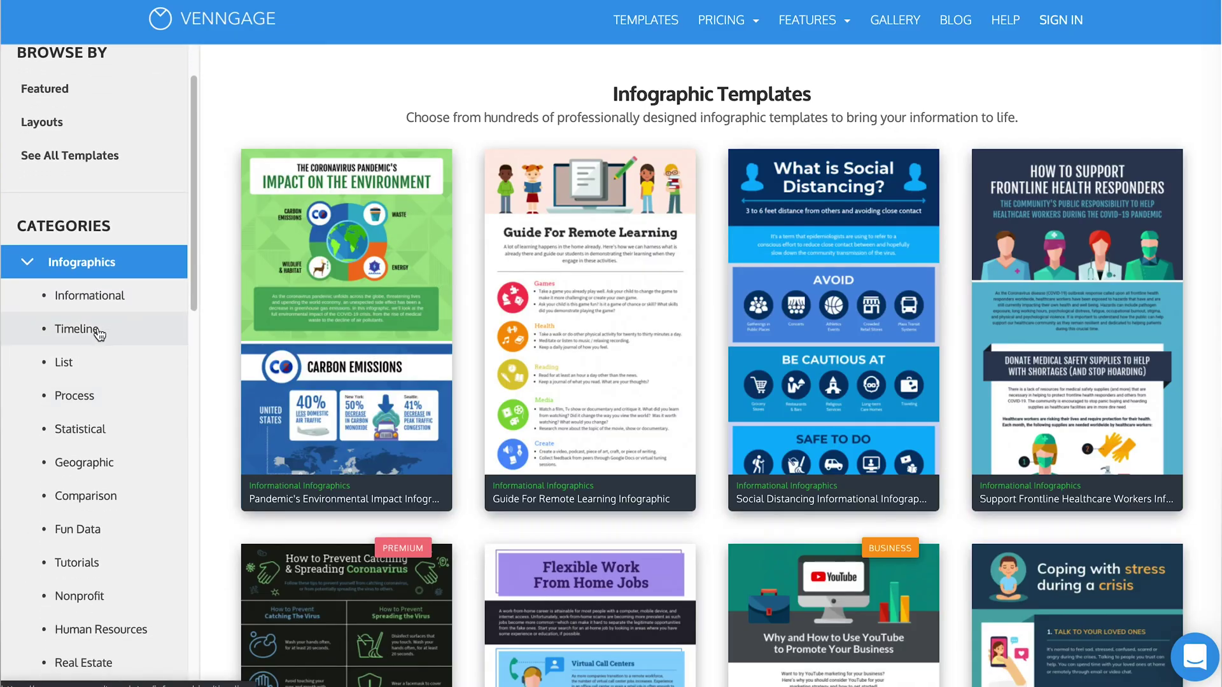
Filter the template gallery to the Timeline category and browse the listing
left_click(98, 329)
scroll(254, 365, "down", 3)
scroll(254, 364, "down", 6)
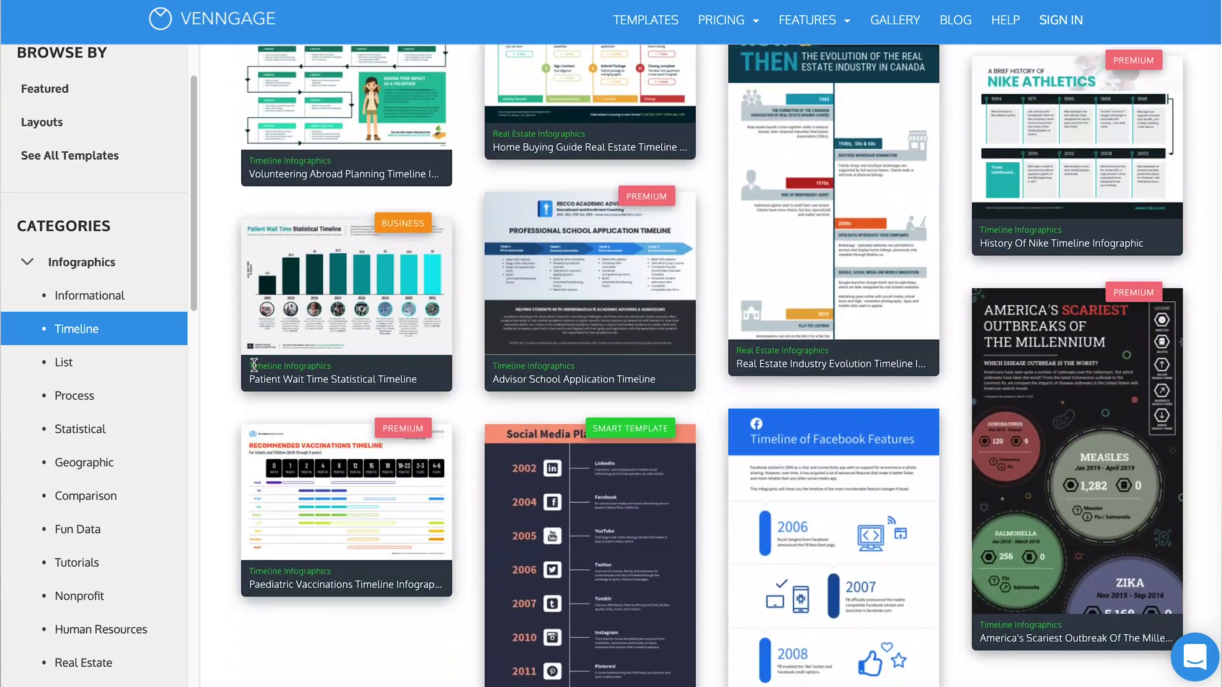
scroll(254, 364, "up", 4)
scroll(110, 236, "up", 1)
Search templates for 'project plan' and open the Instagram User Growth Timeline template
left_click(86, 93)
type("proj")
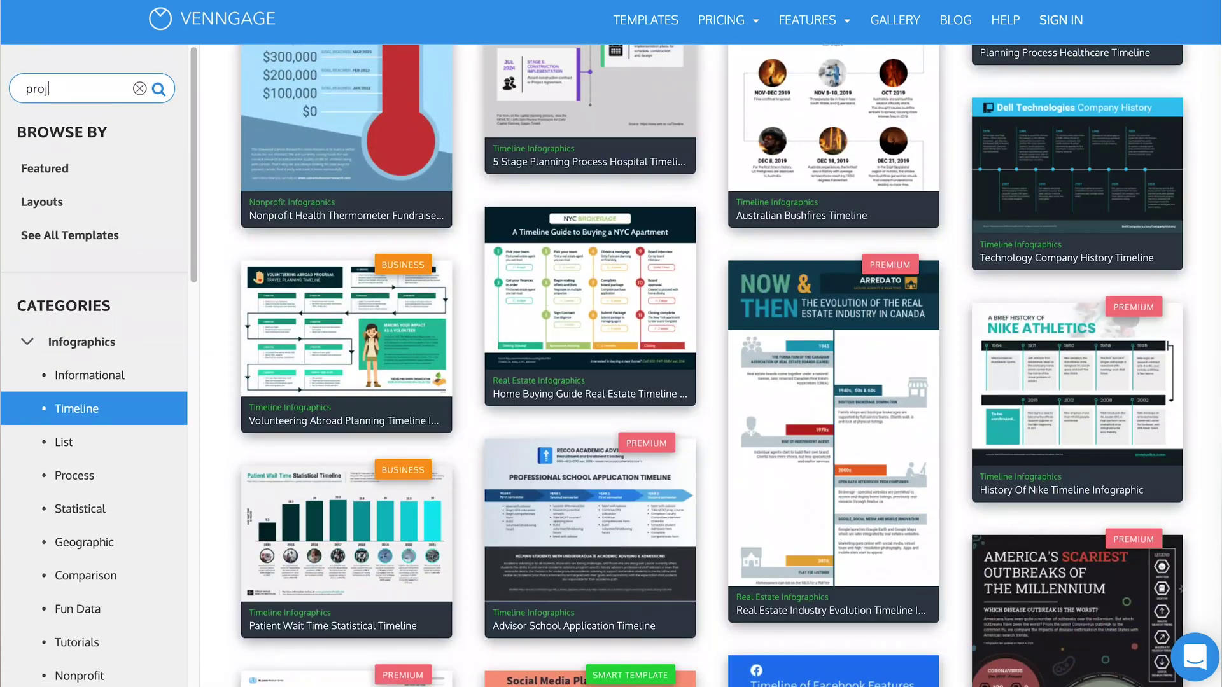
type("ect plan")
left_click(158, 88)
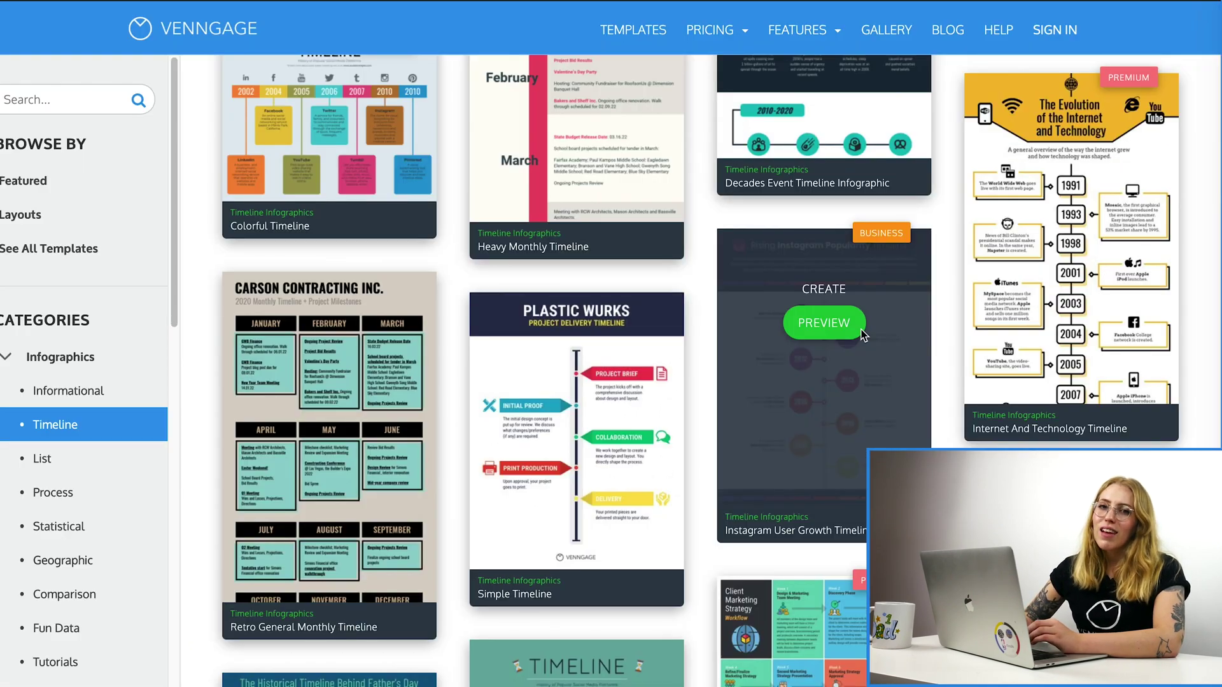
left_click(579, 242)
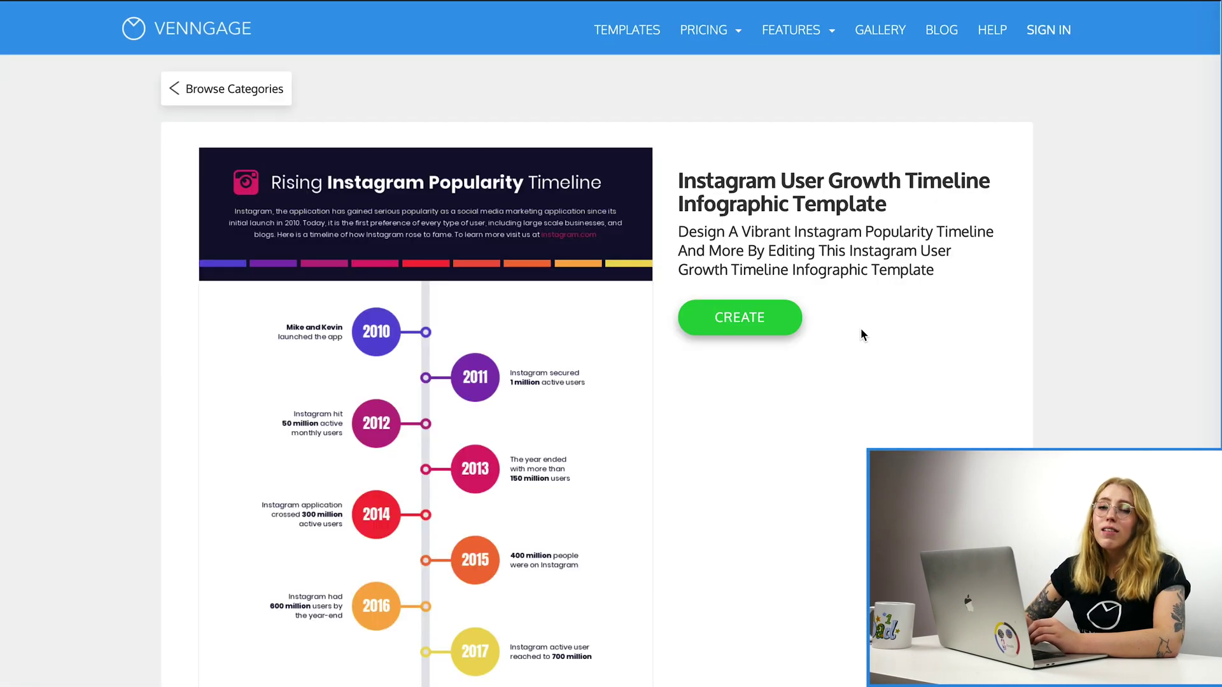
Create a new editable design from the Instagram User Growth Timeline template
scroll(861, 330, "down", 2)
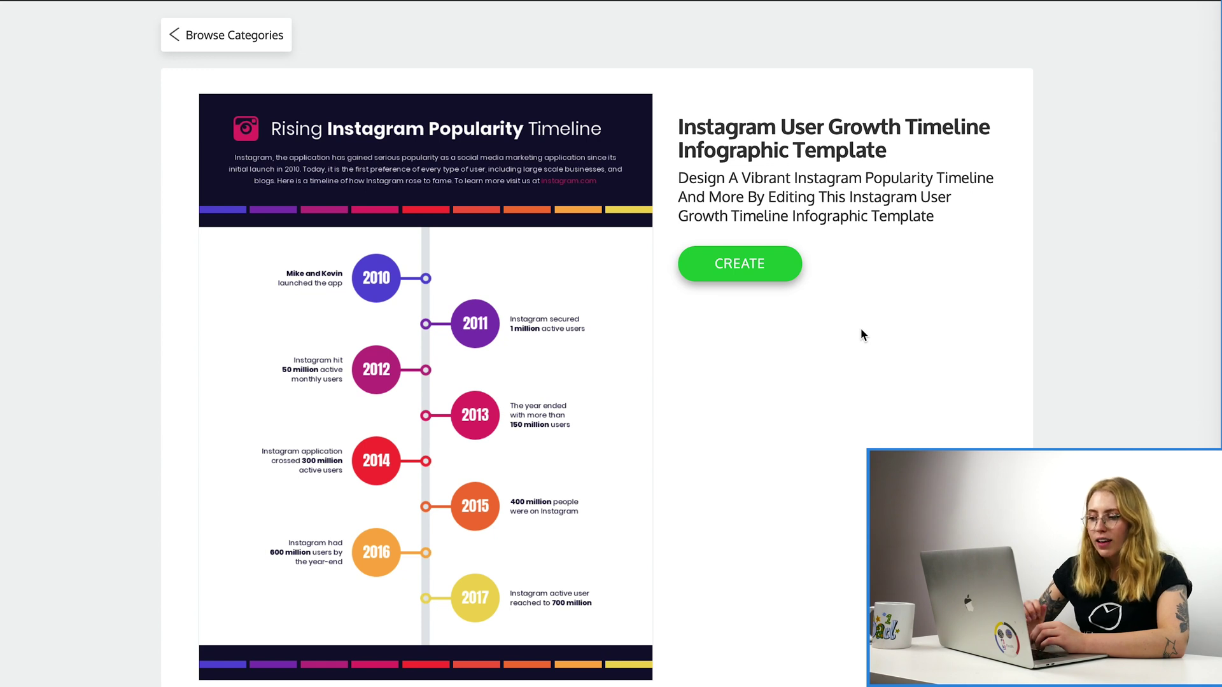
left_click(771, 277)
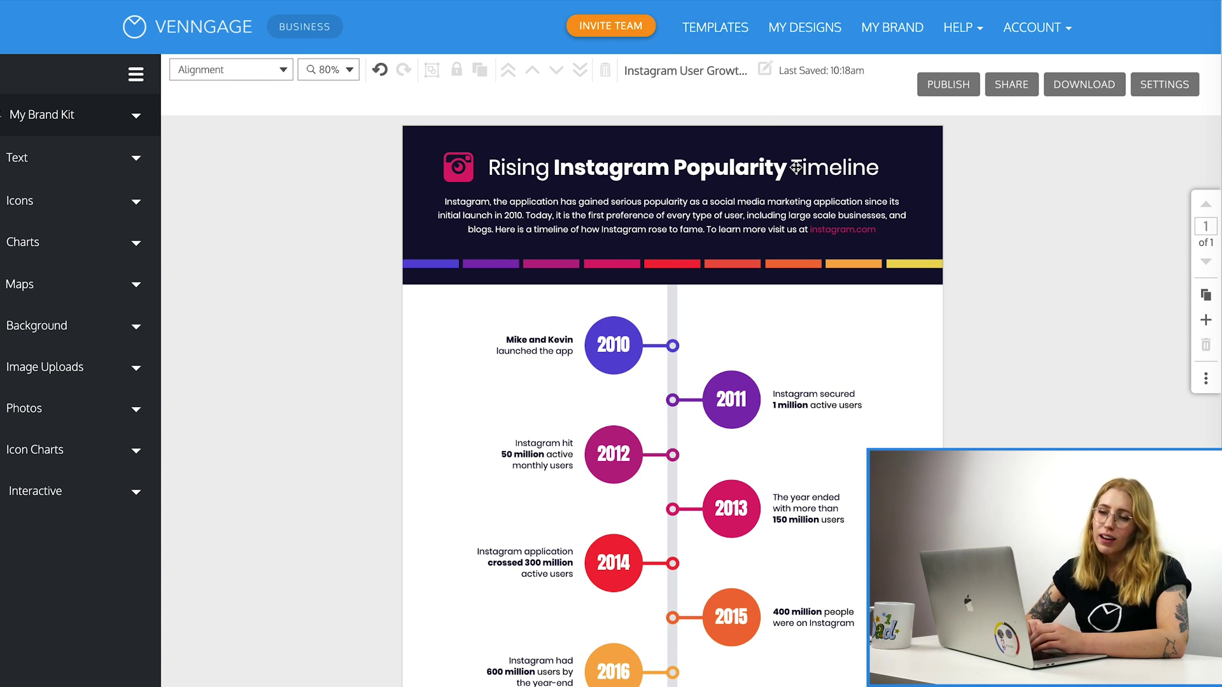
Select the entire title text and leave it in regular, unbolded weight
left_click(846, 171)
double_click(873, 168)
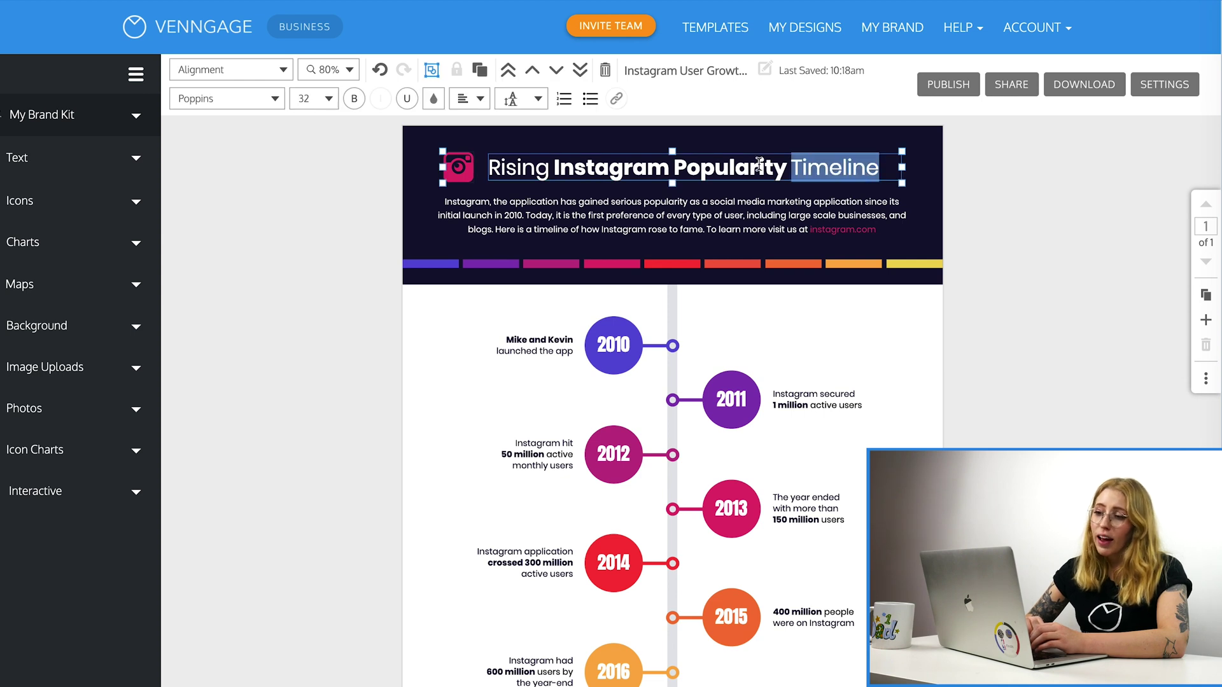
left_click_drag(759, 164, 491, 168)
left_click(275, 99)
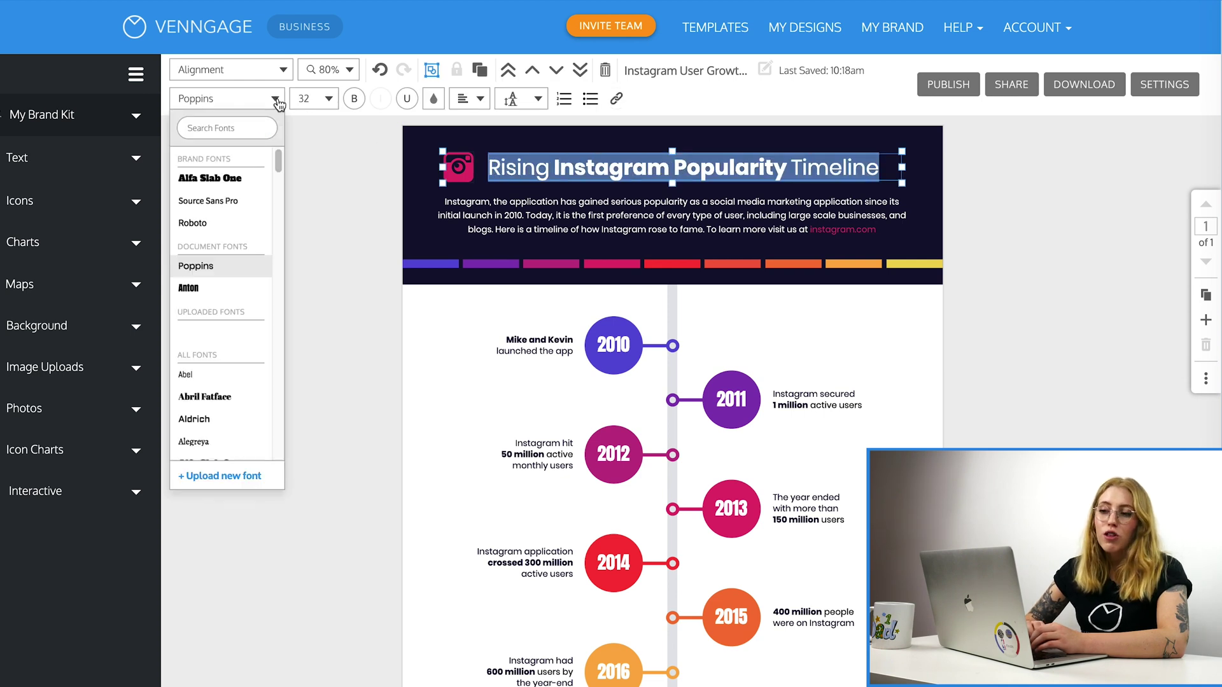
left_click(328, 99)
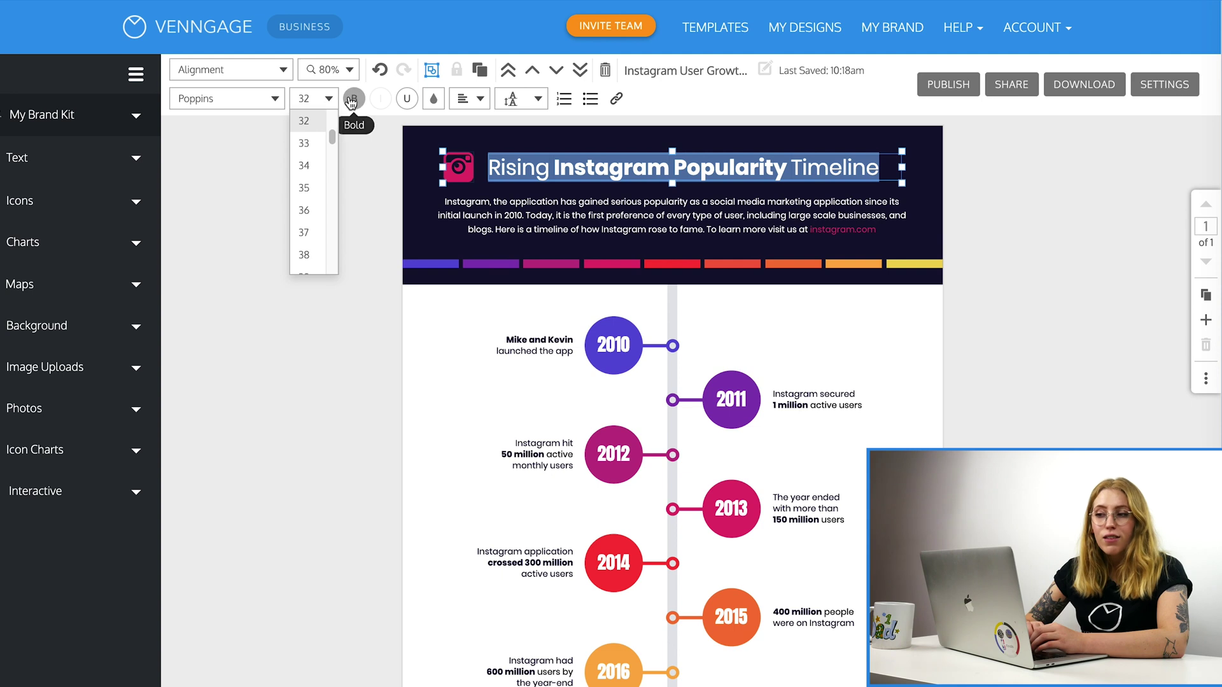
left_click(352, 100)
left_click(352, 100)
Change the title's text colour to cyan (#40FFFC)
left_click(433, 99)
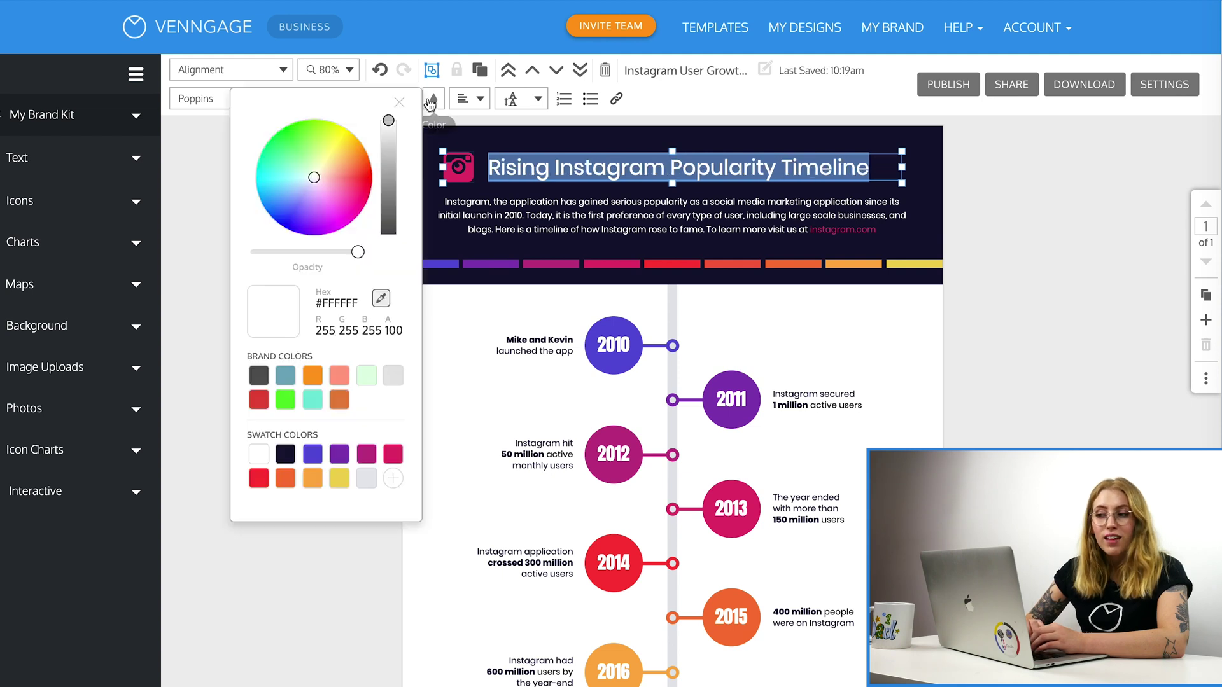
left_click(355, 173)
left_click(336, 151)
left_click(295, 182)
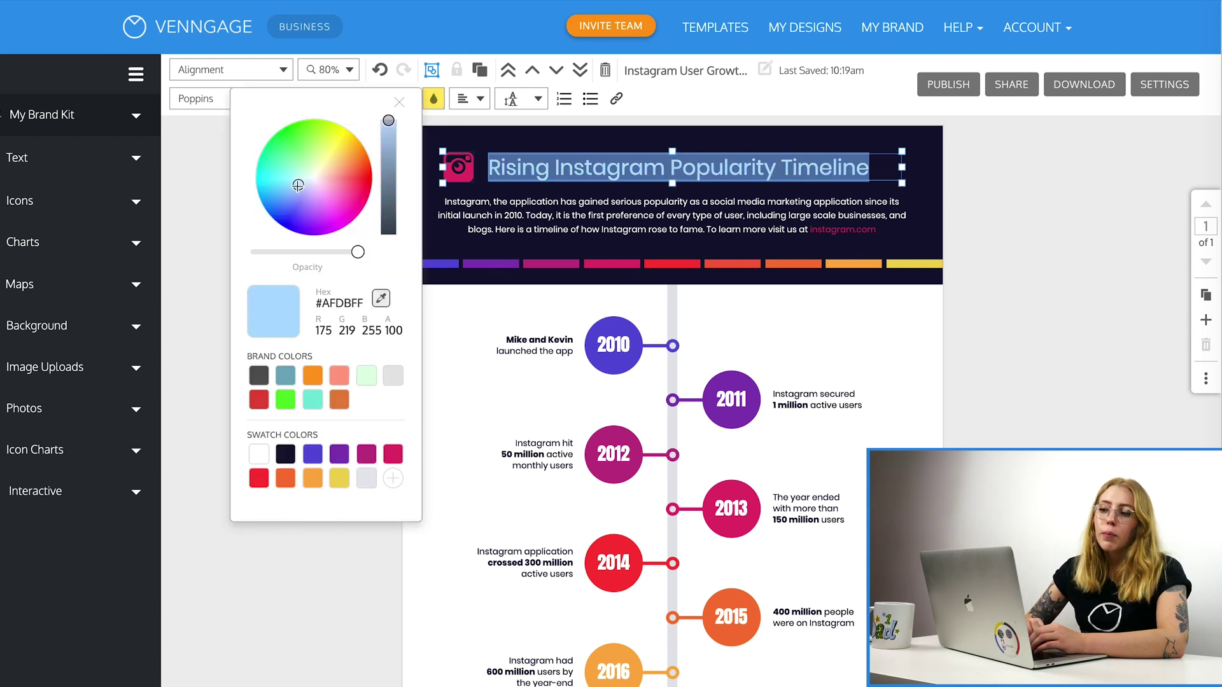
left_click(287, 210)
left_click(273, 176)
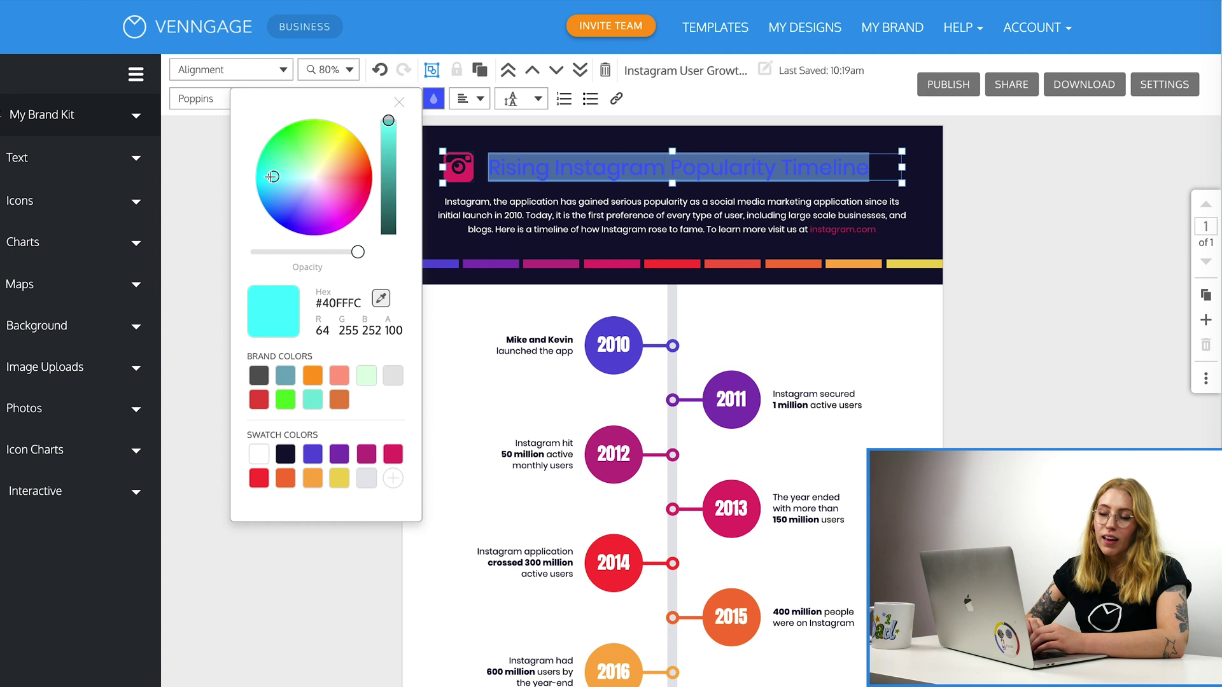
left_click(420, 117)
Right-align the title text
left_click(469, 100)
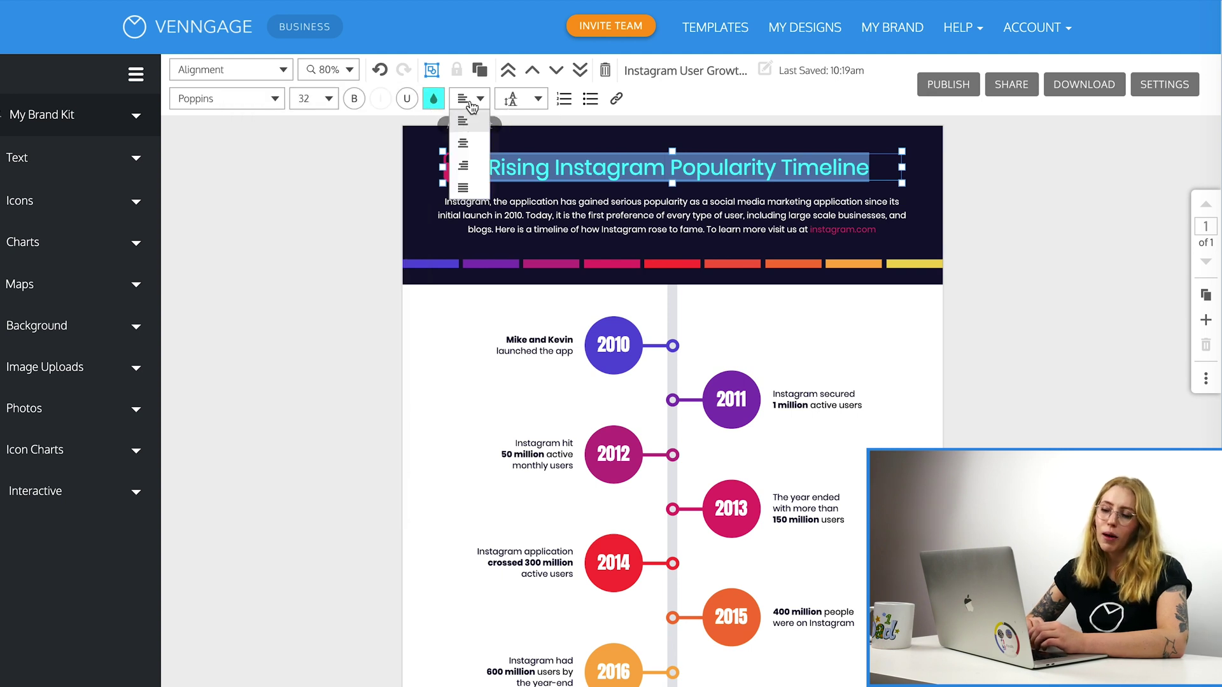
left_click(463, 166)
left_click(469, 100)
Fill the 2010 circle with pink
left_click(614, 344)
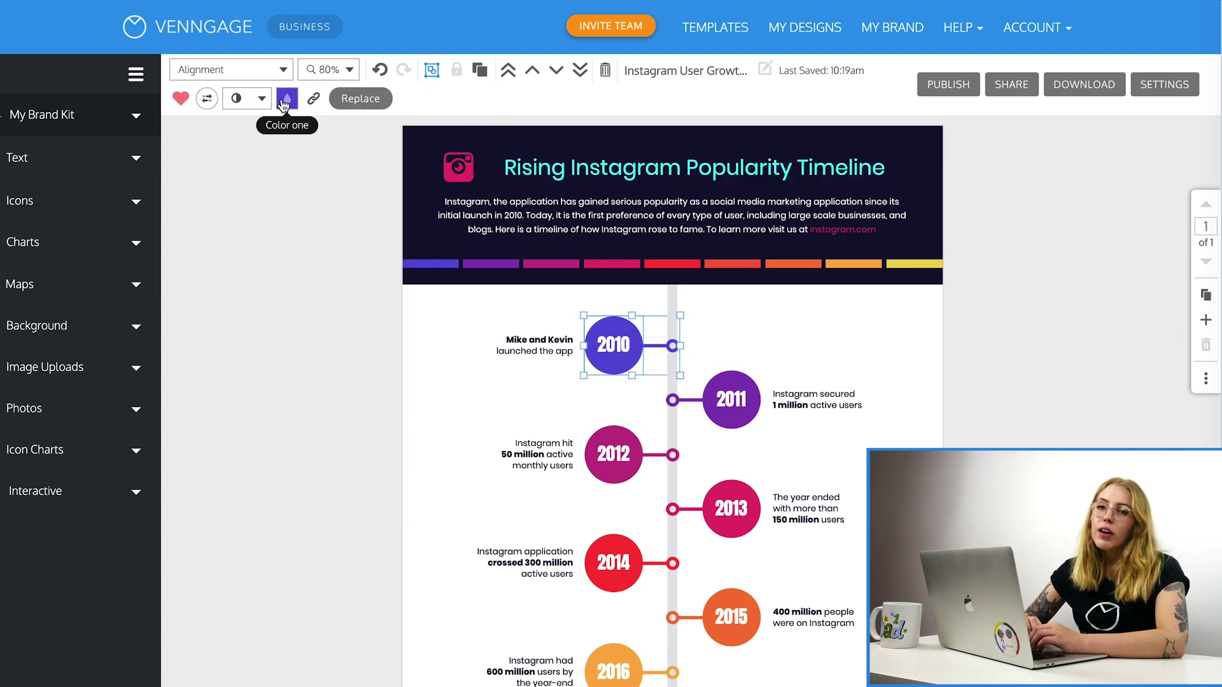
left_click(293, 103)
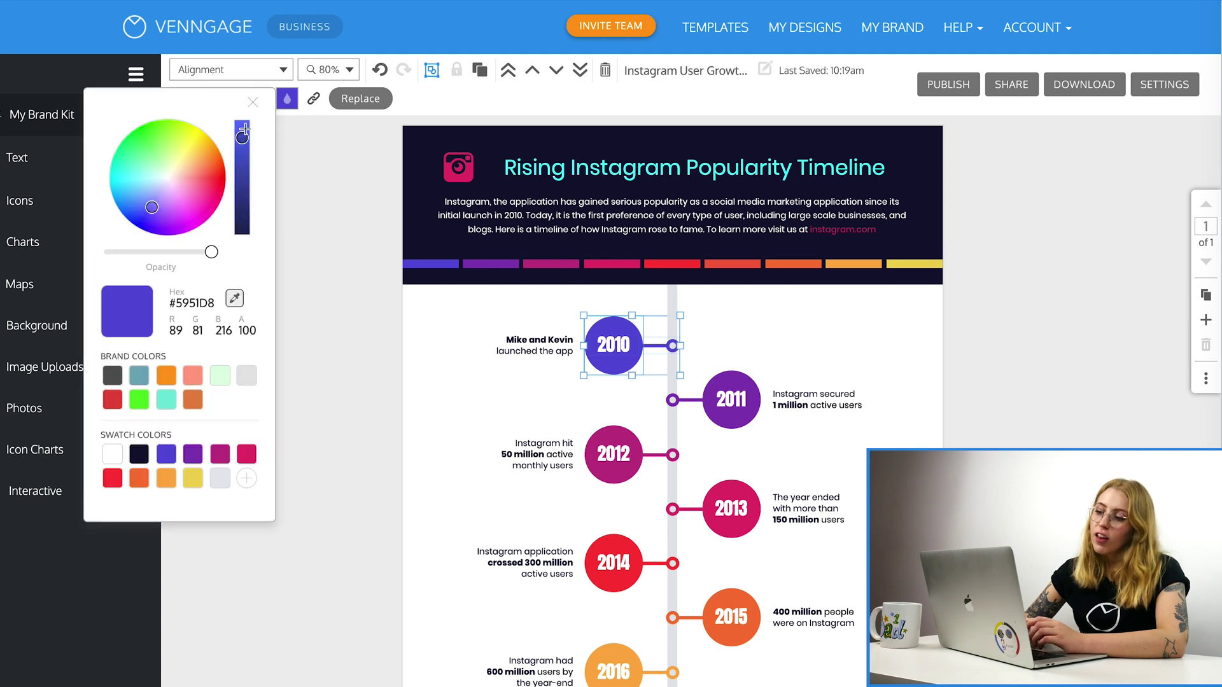
left_click(183, 147)
left_click(149, 146)
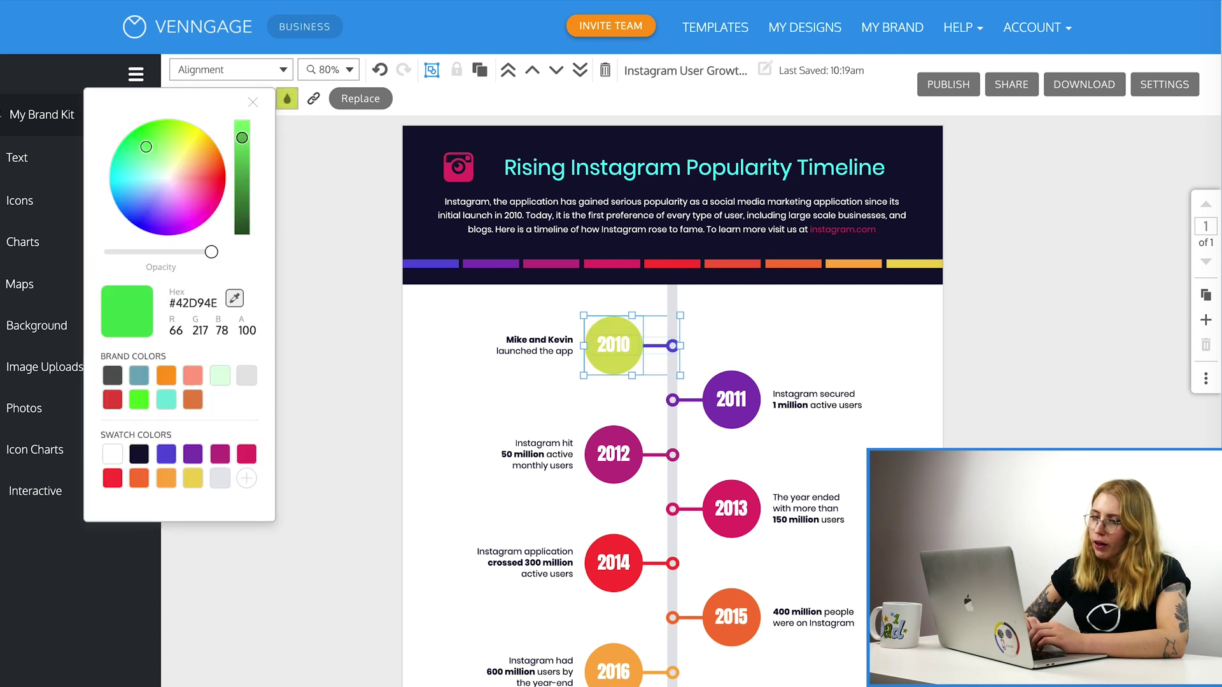
left_click(191, 196)
left_click(297, 122)
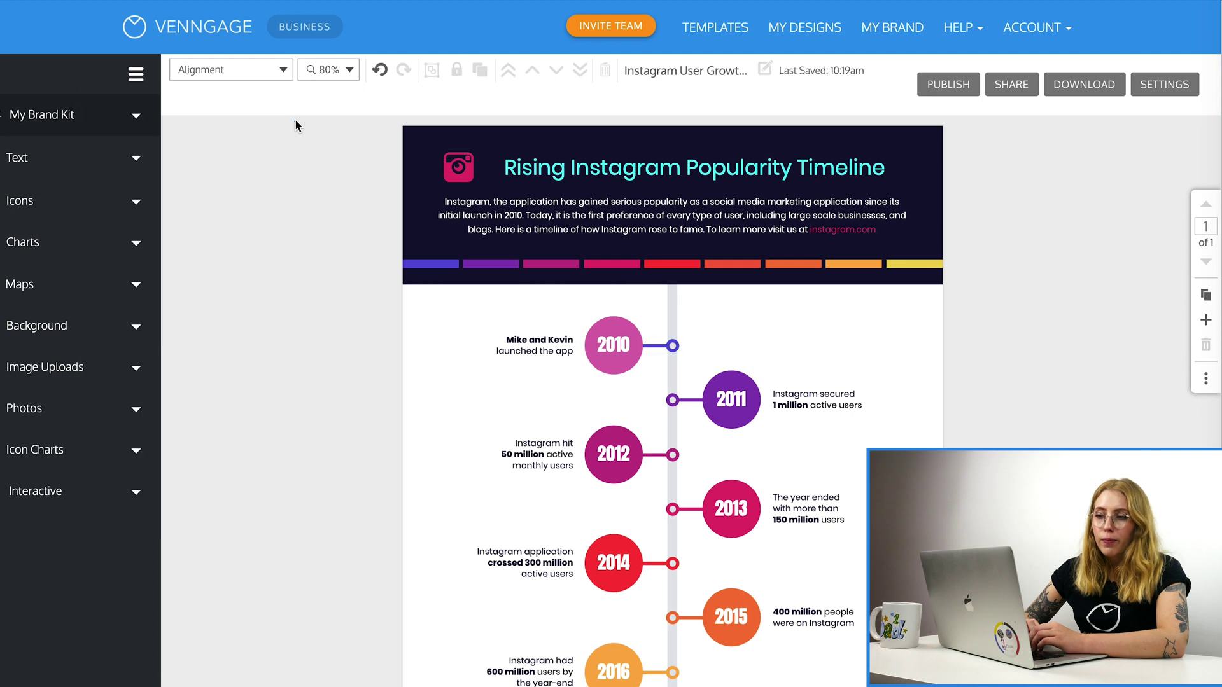
Add a red layer over the 2010 circle's pink fill by adjusting the split values
left_click(608, 331)
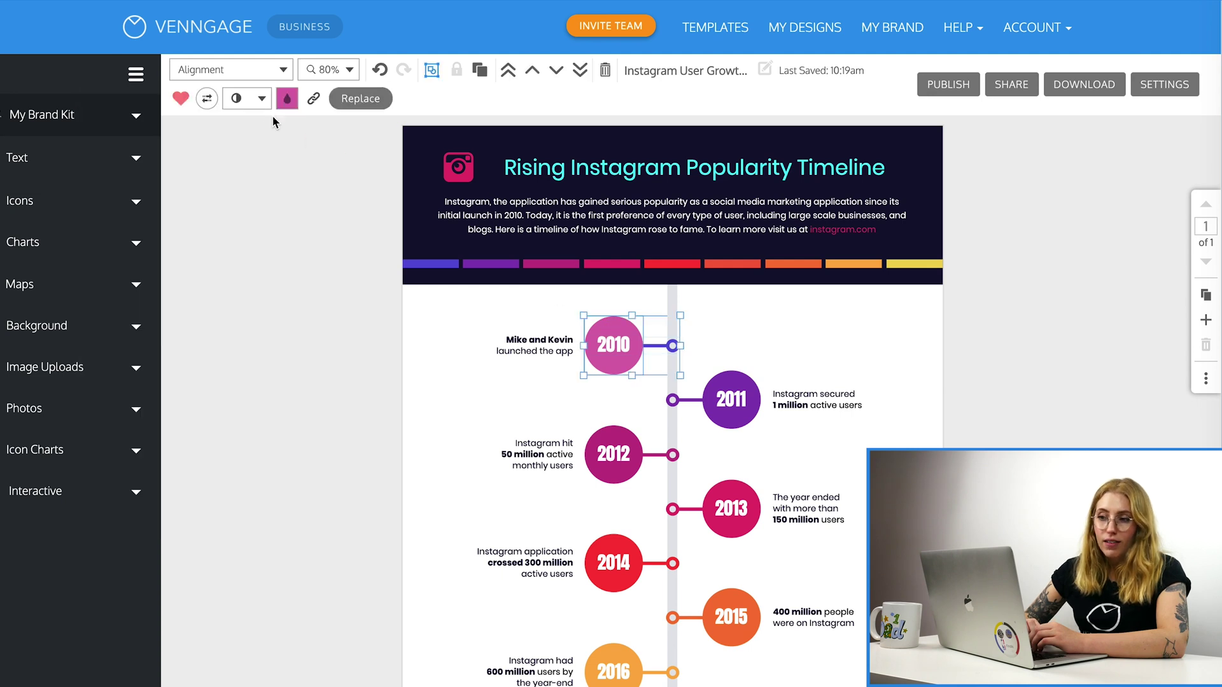
left_click(258, 99)
scroll(253, 171, "up", 2)
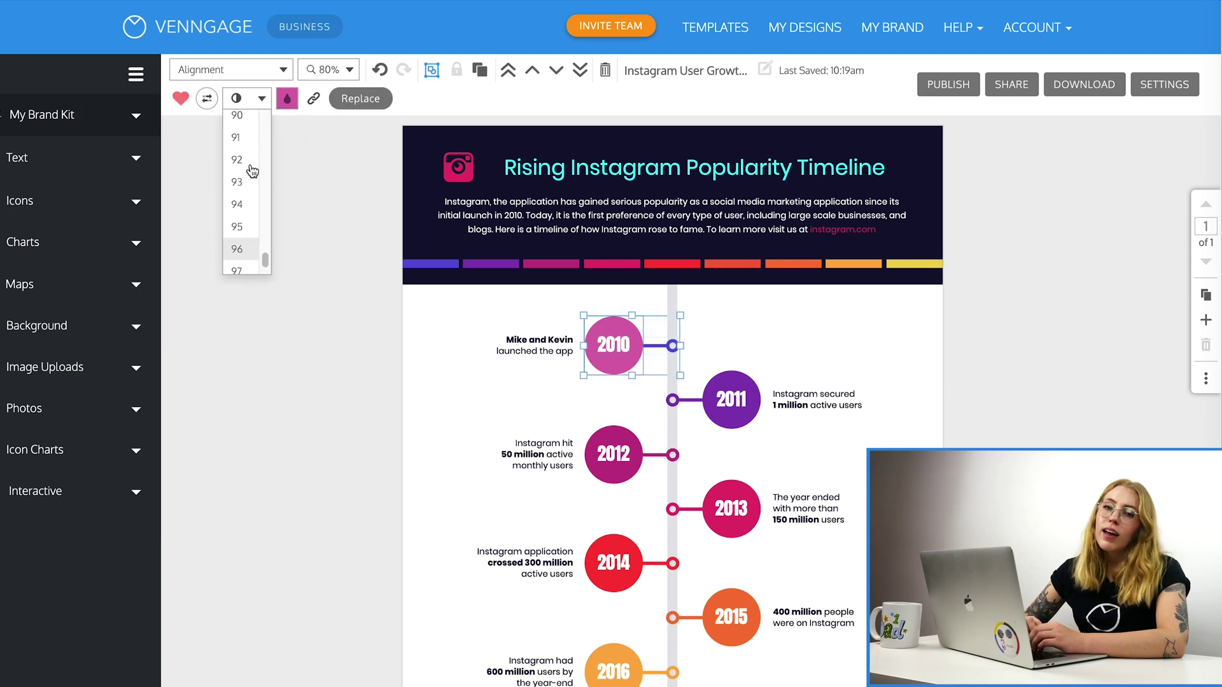
scroll(253, 171, "up", 3)
left_click(243, 161)
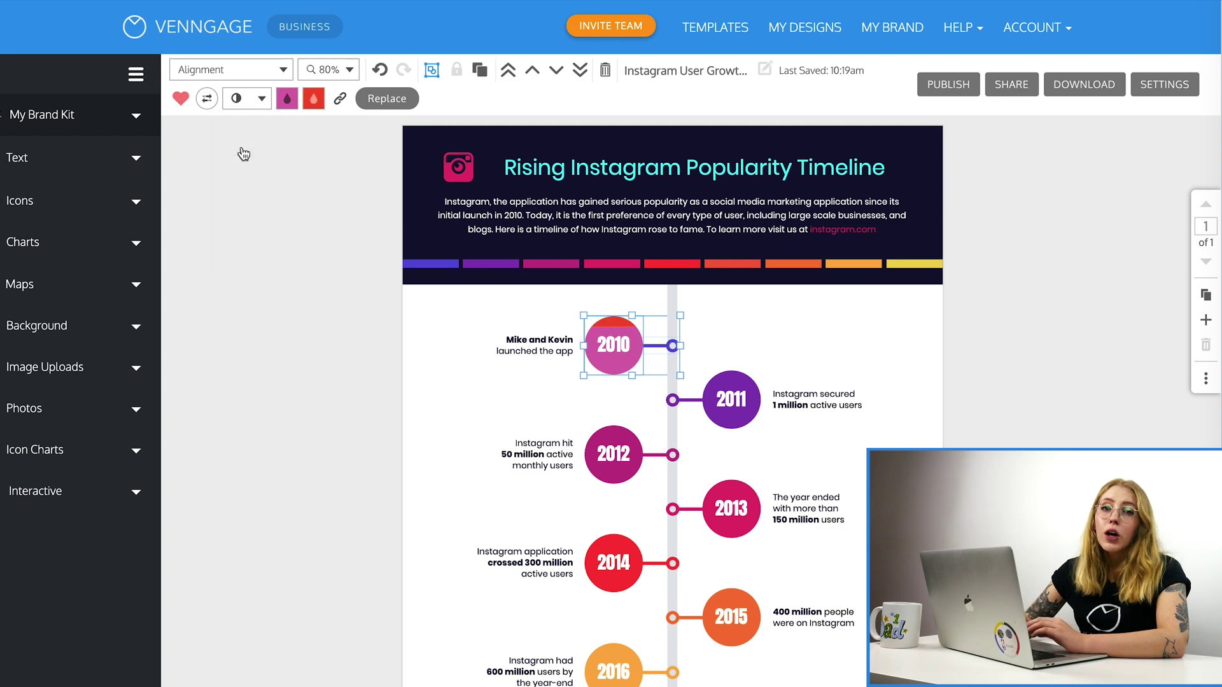
left_click(245, 99)
scroll(241, 128, "down", 3)
left_click(242, 139)
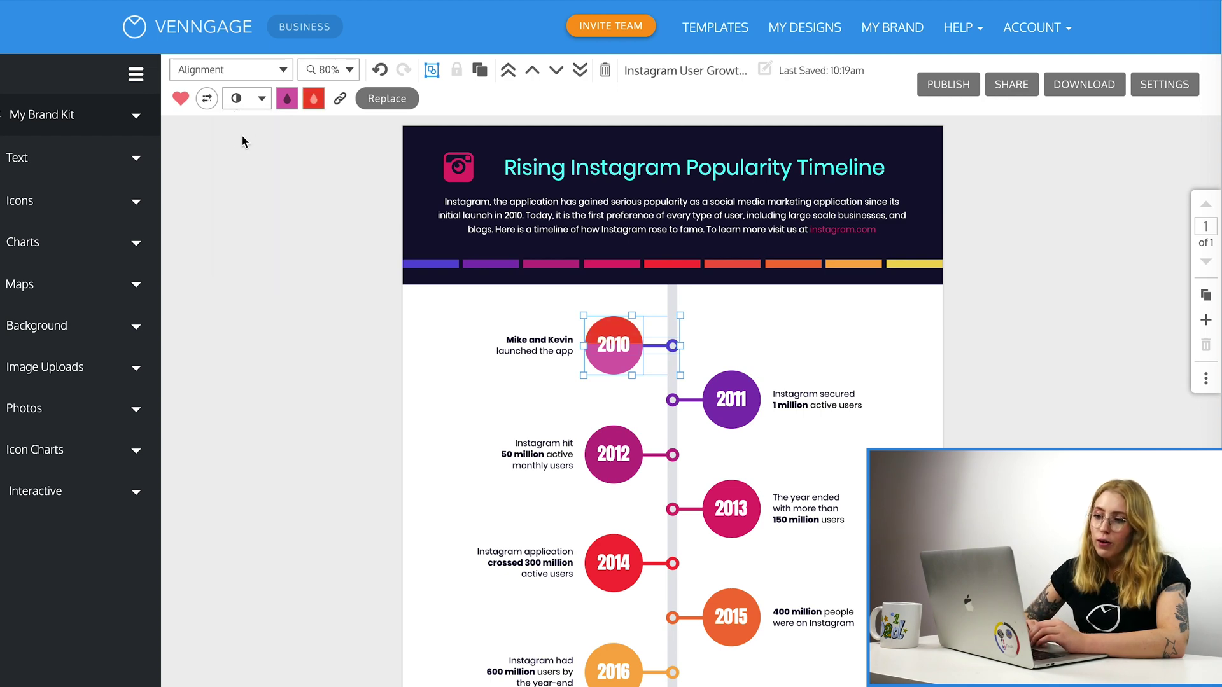
left_click(241, 97)
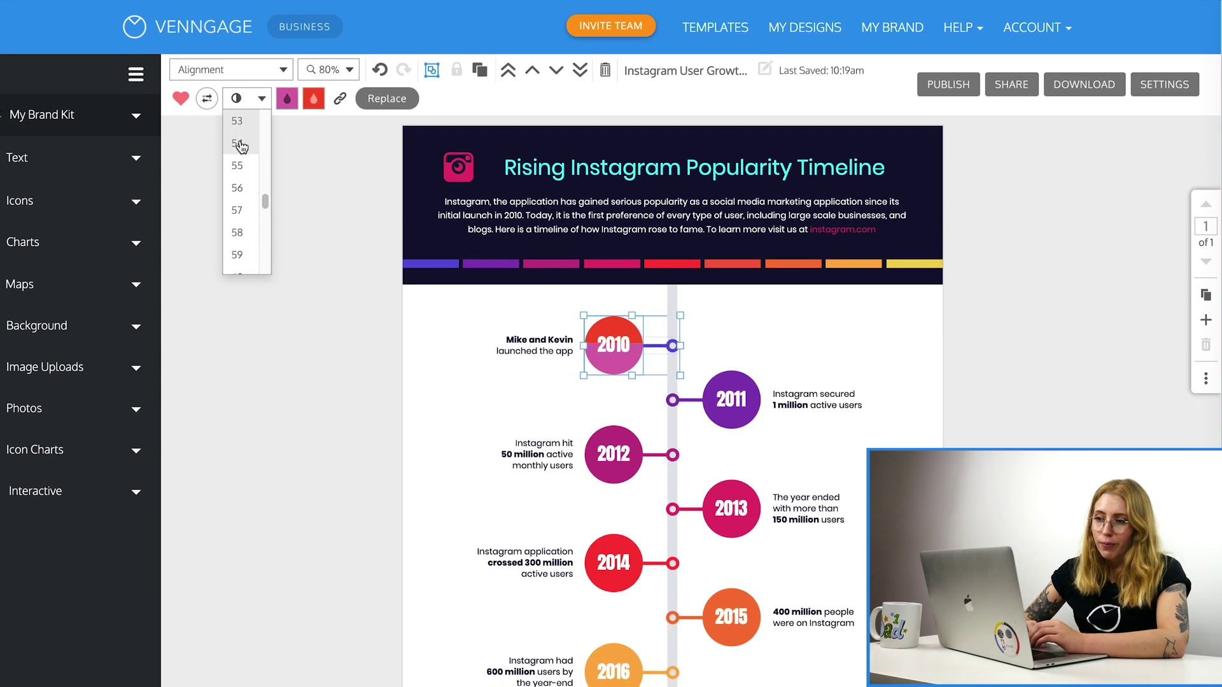
scroll(241, 146, "up", 3)
left_click(241, 147)
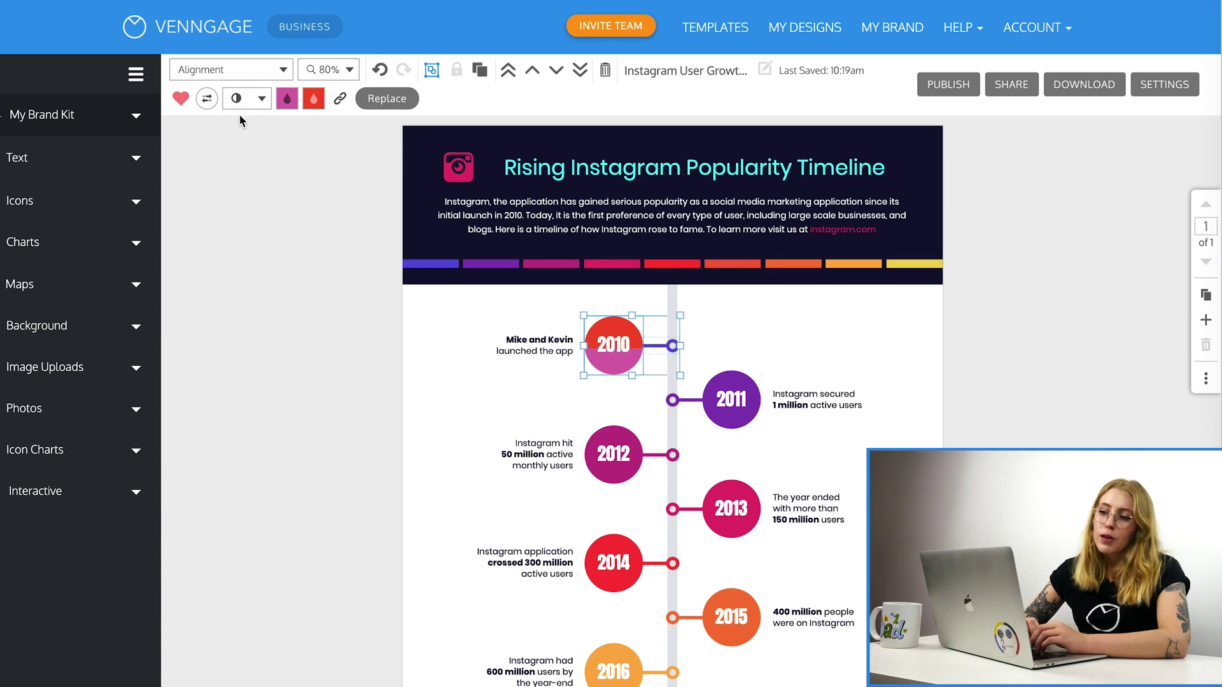
left_click(340, 100)
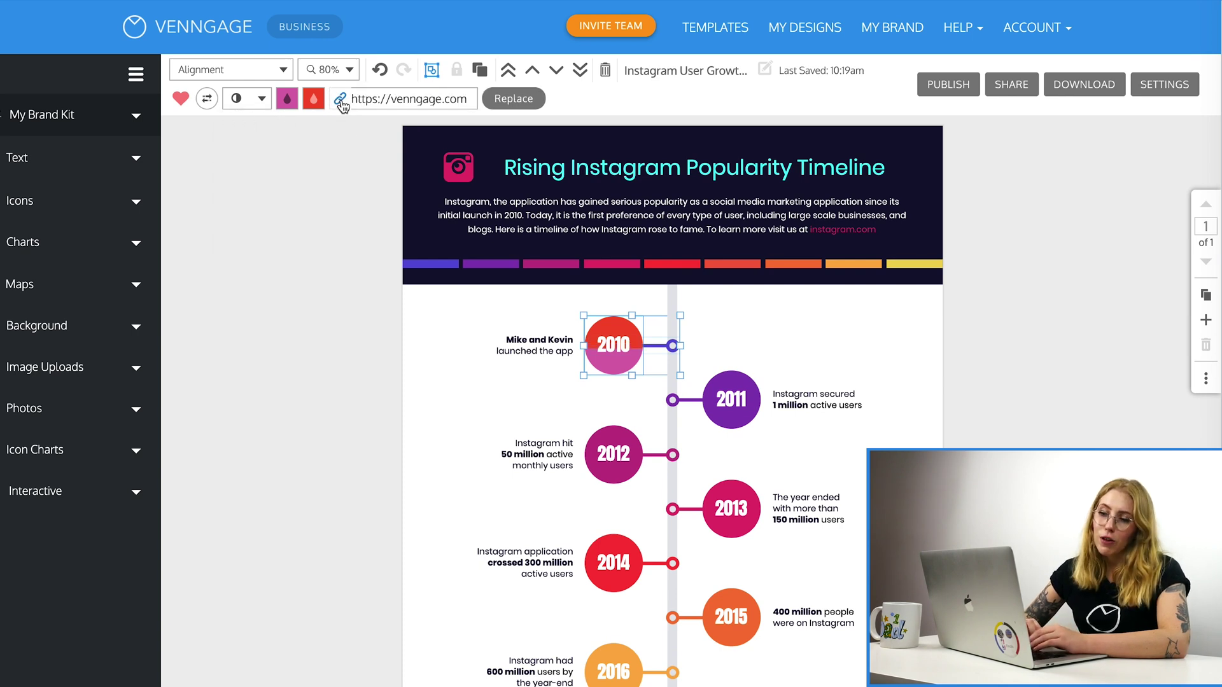
left_click(341, 101)
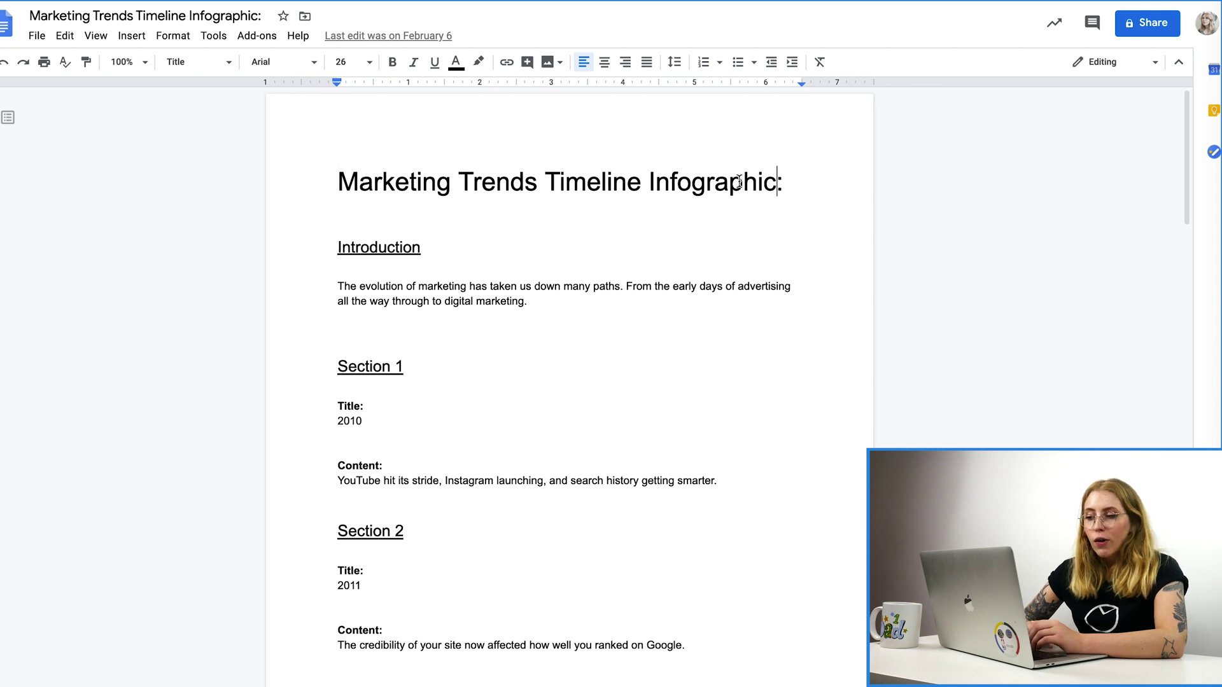
Copy the doc heading 'Marketing Trends Timeline Infographic' without its colon
left_click_drag(778, 182, 437, 181)
key("Home")
left_click_drag(777, 181, 334, 176)
key("super+c")
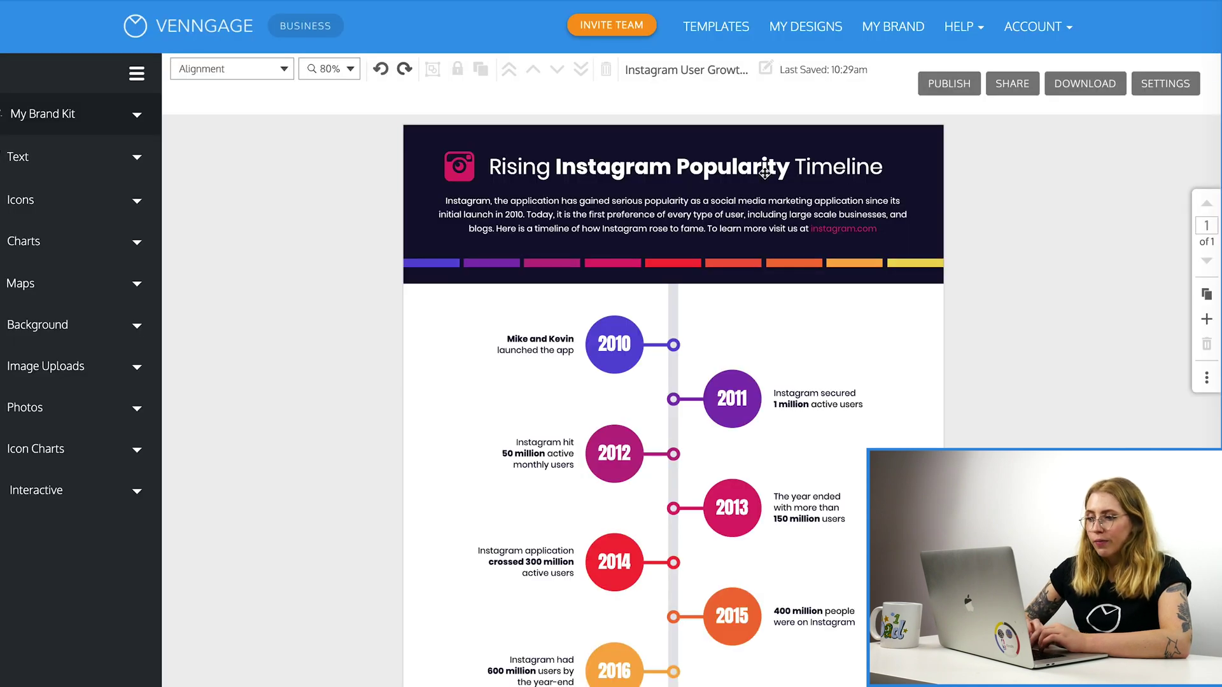
left_click(785, 165)
Replace the title with 'Marketing Trends Timeline Infographic', bold at size 30
left_click_drag(884, 162, 506, 134)
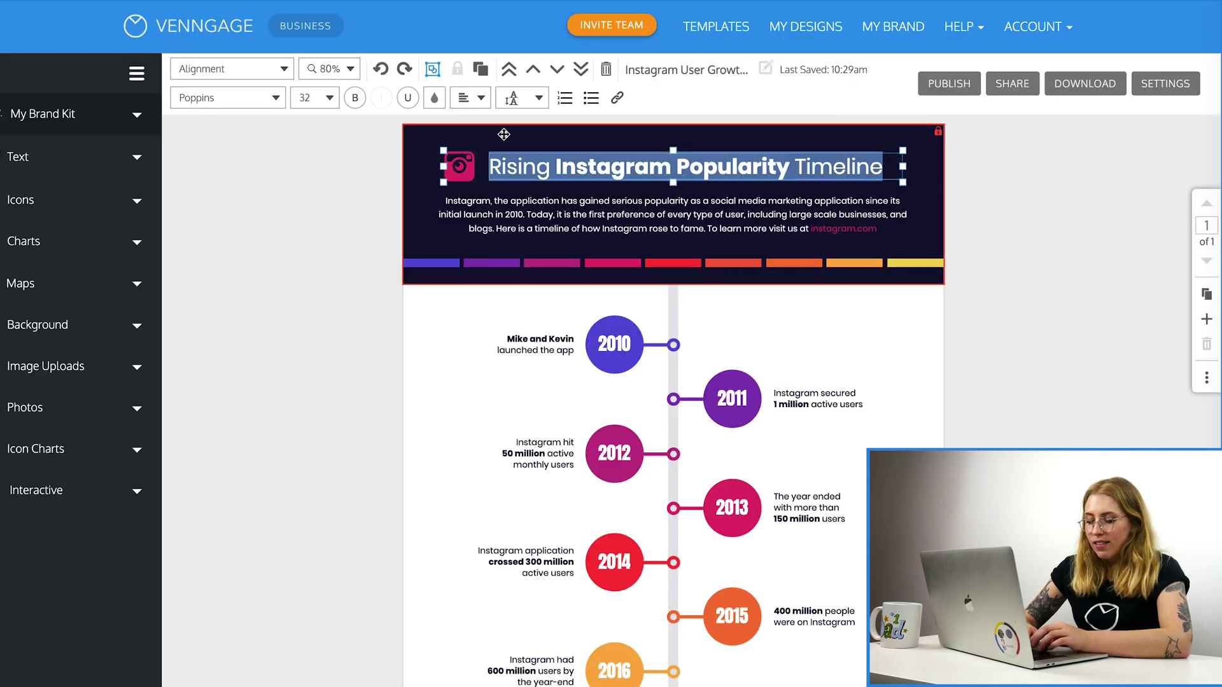
key("super+v")
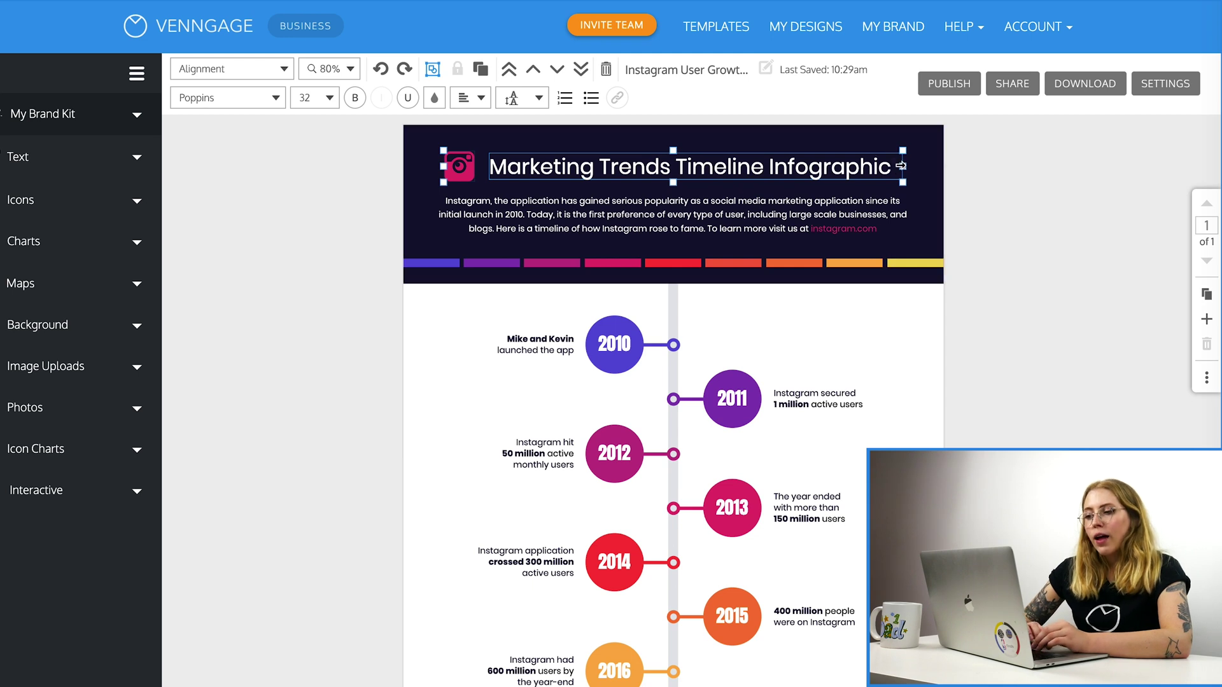
left_click_drag(893, 167, 496, 172)
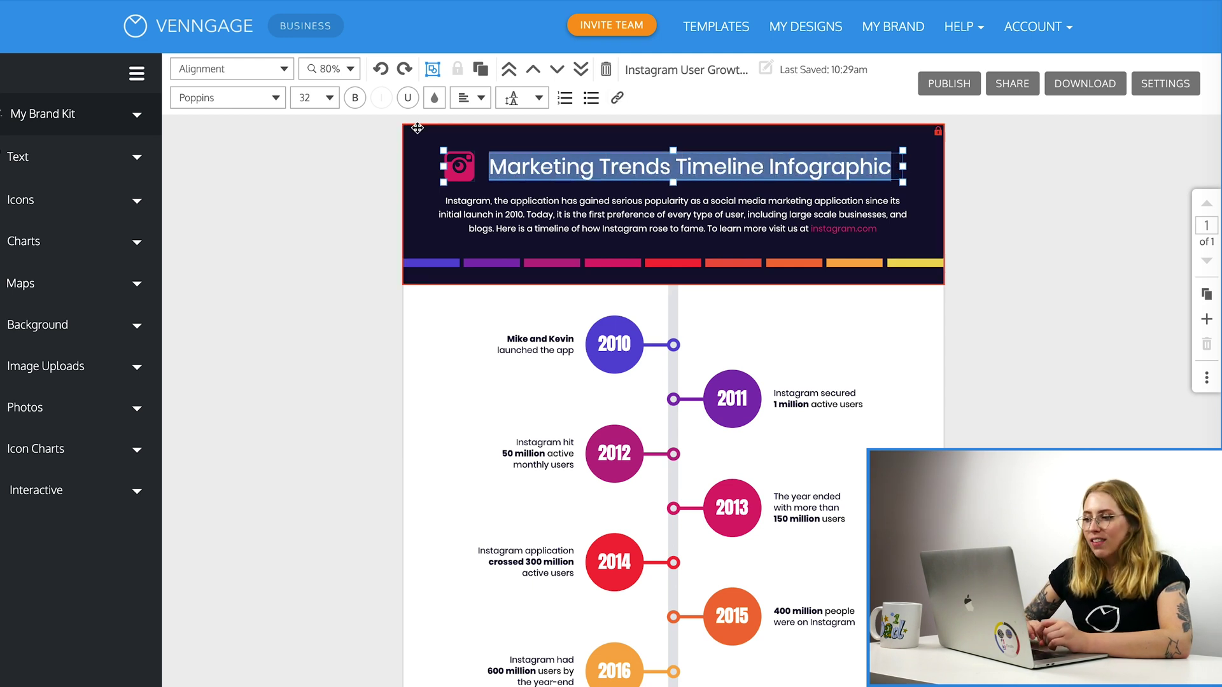
left_click(357, 102)
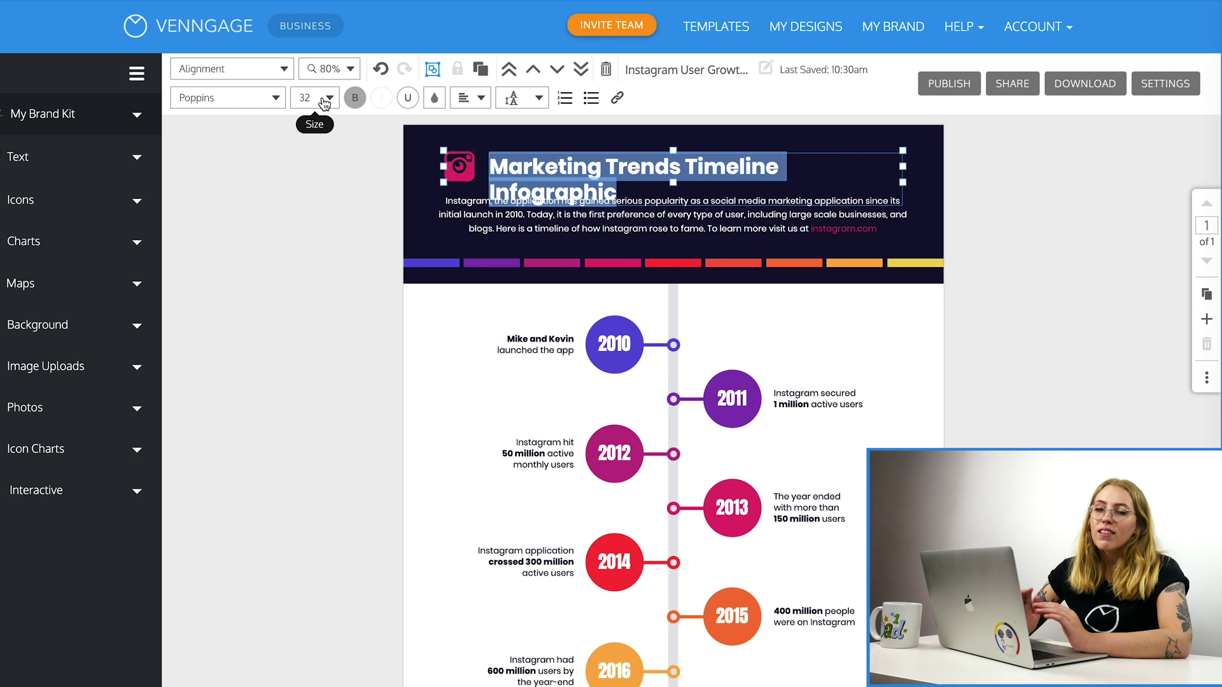
left_click(328, 99)
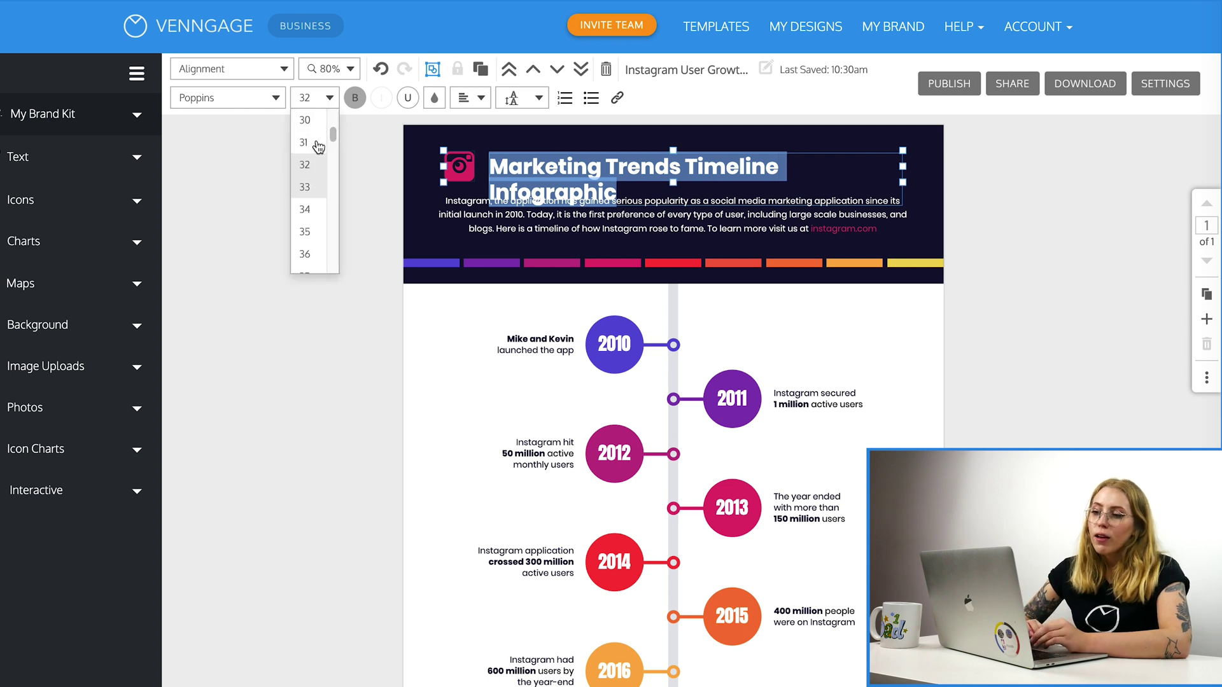
left_click(305, 138)
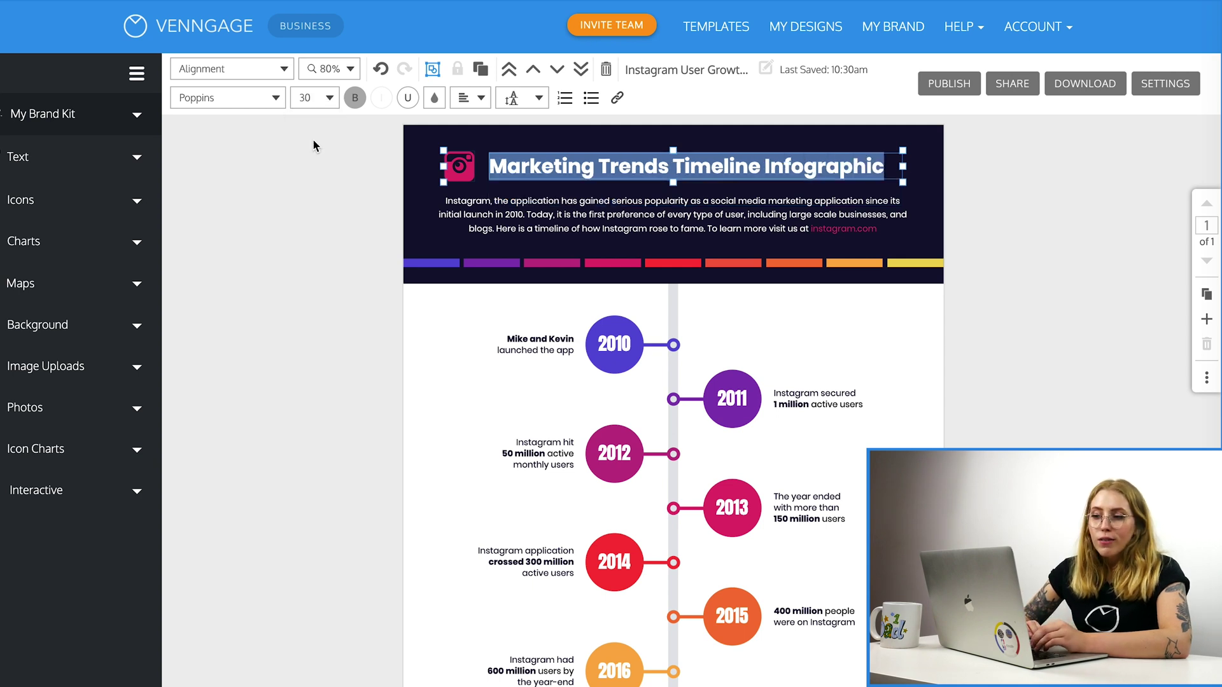
left_click(305, 176)
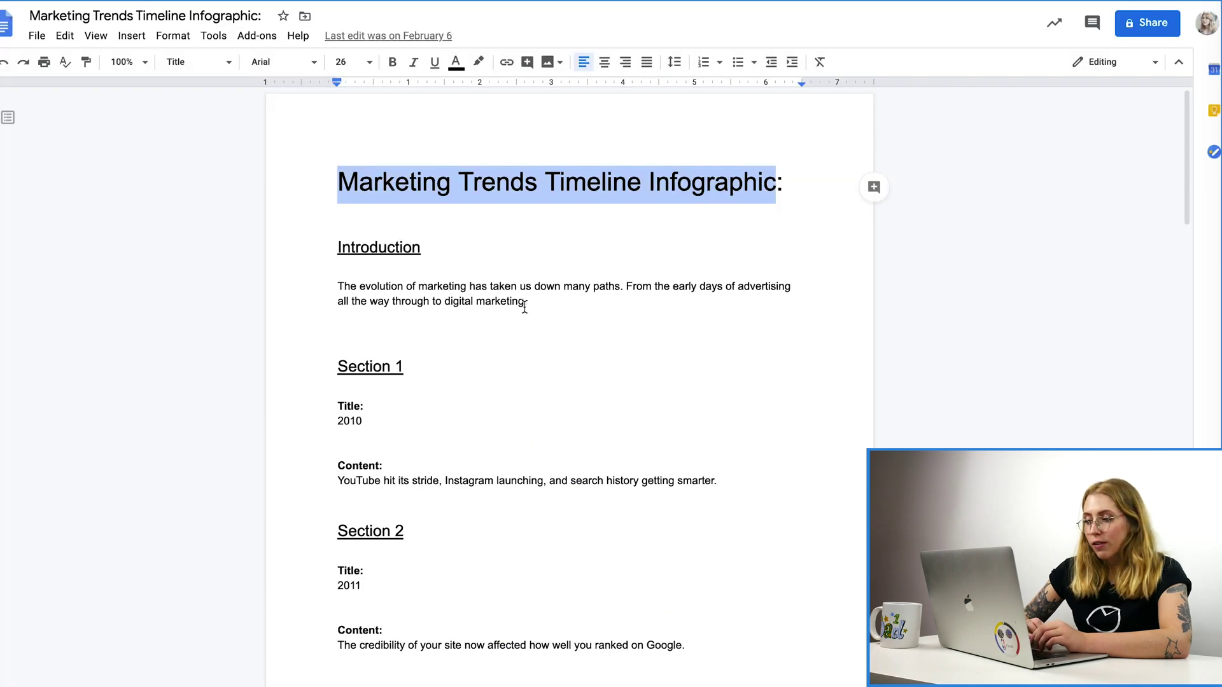
Paste the doc's Introduction paragraph over the header description
left_click(525, 307)
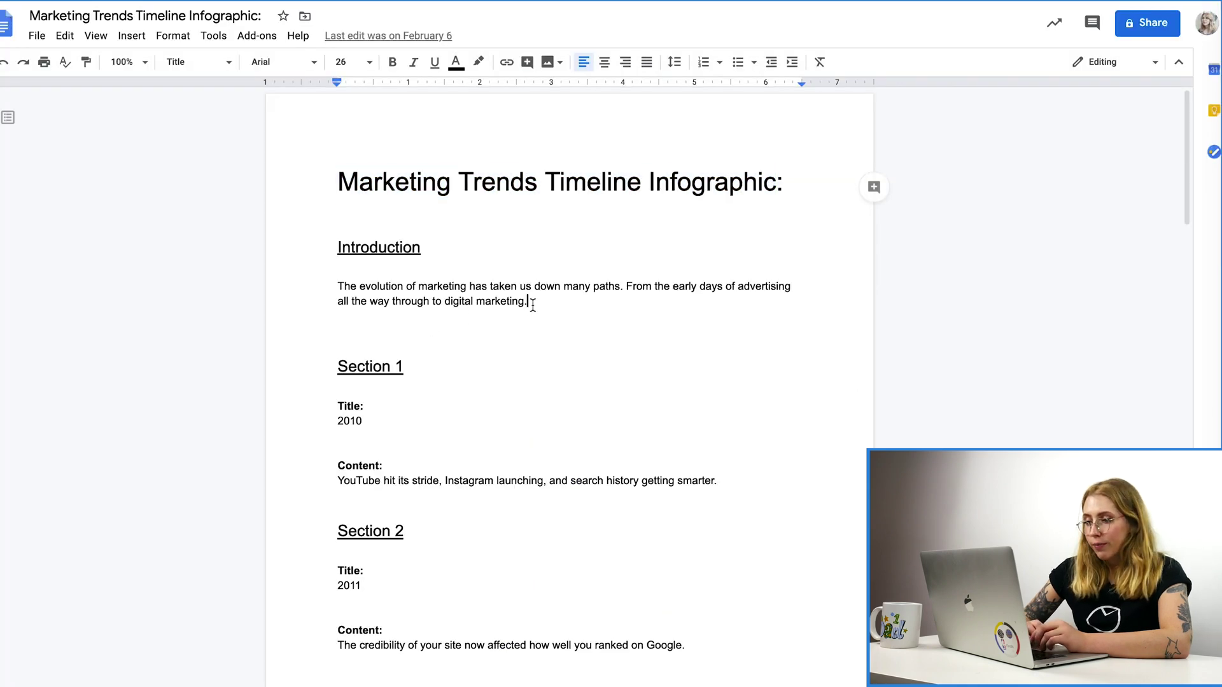
left_click_drag(525, 302, 335, 286)
key("ctrl+c")
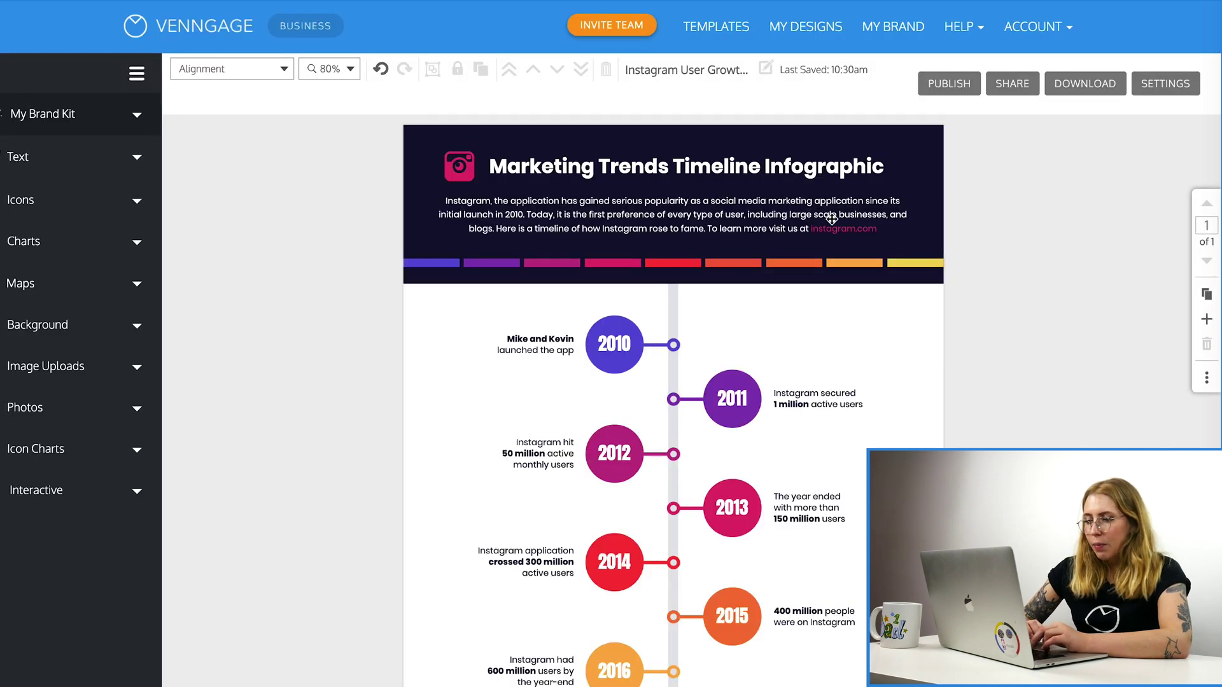
triple_click(838, 219)
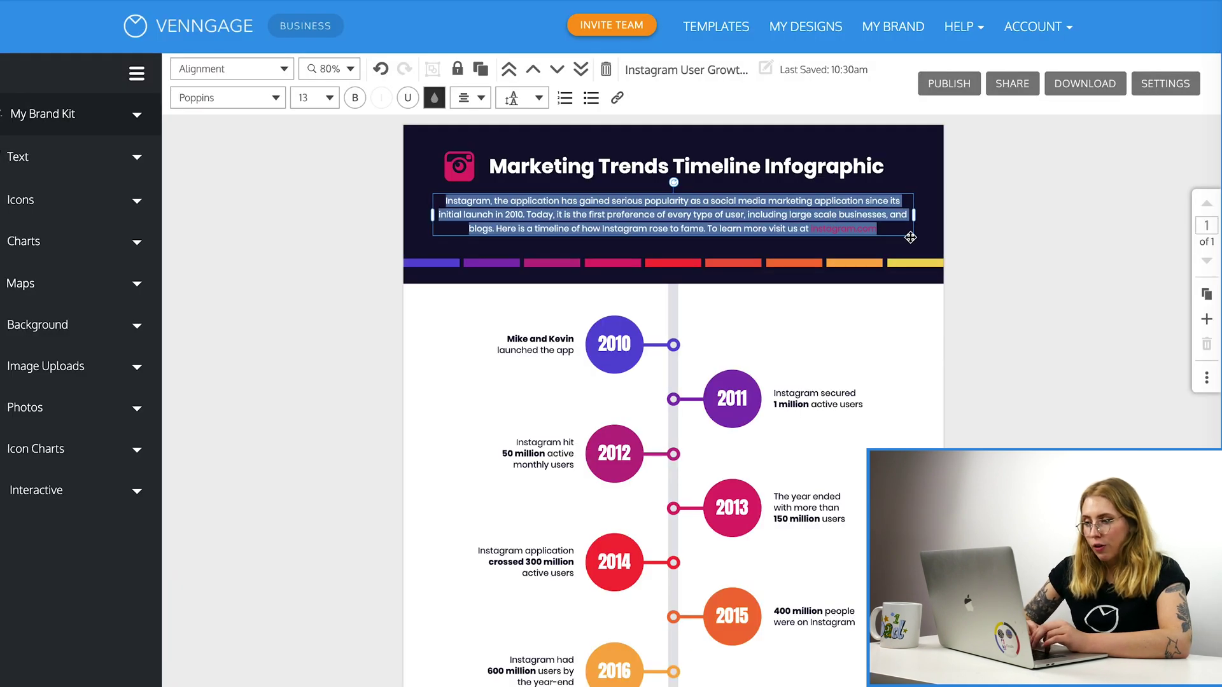
key("ctrl+v")
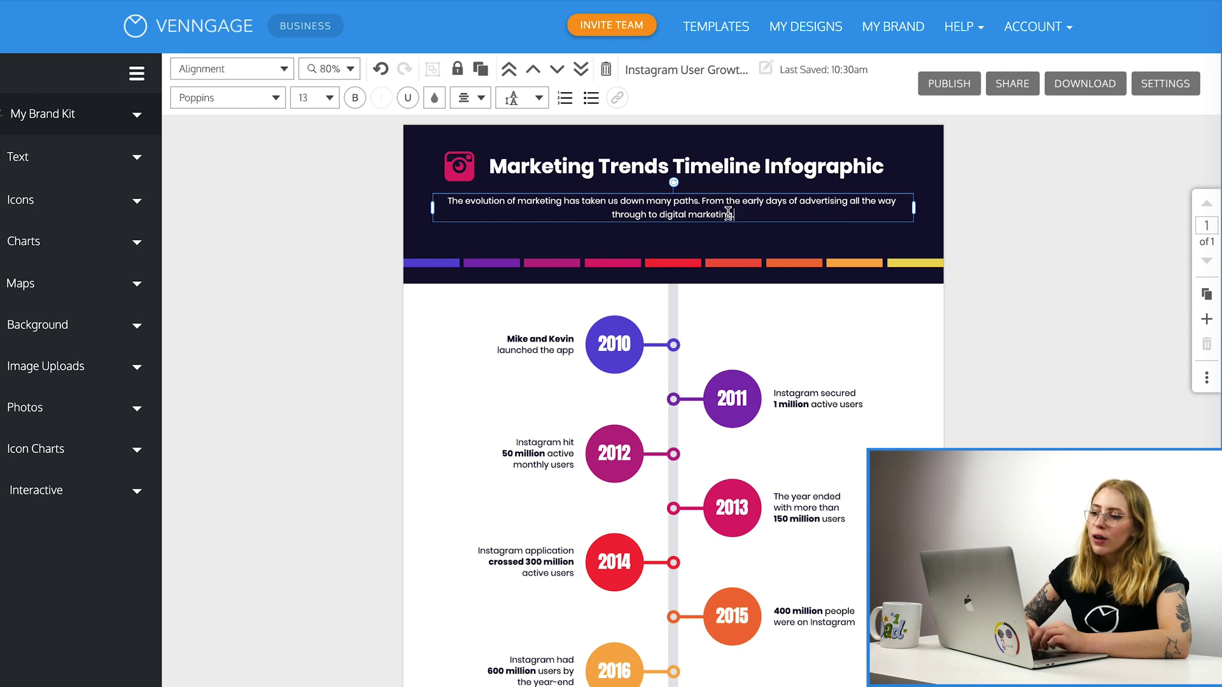
Set the introduction paragraph's font size to 20 after trying 25
left_click_drag(732, 214, 515, 184)
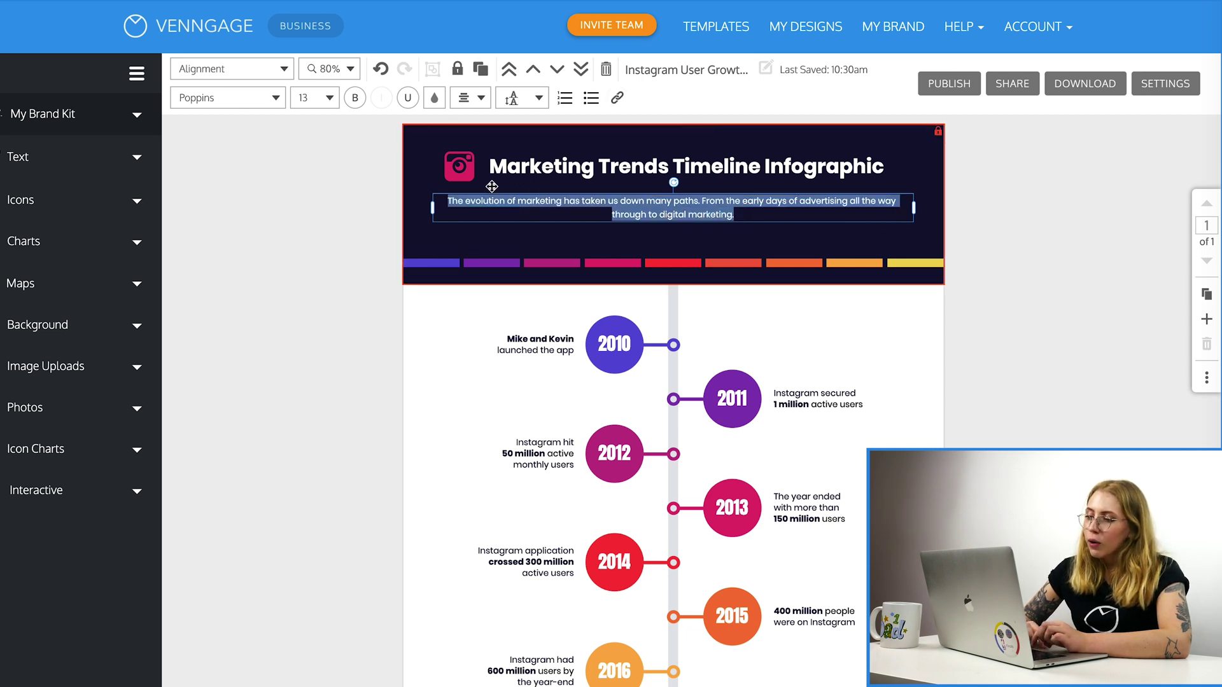
left_click(312, 98)
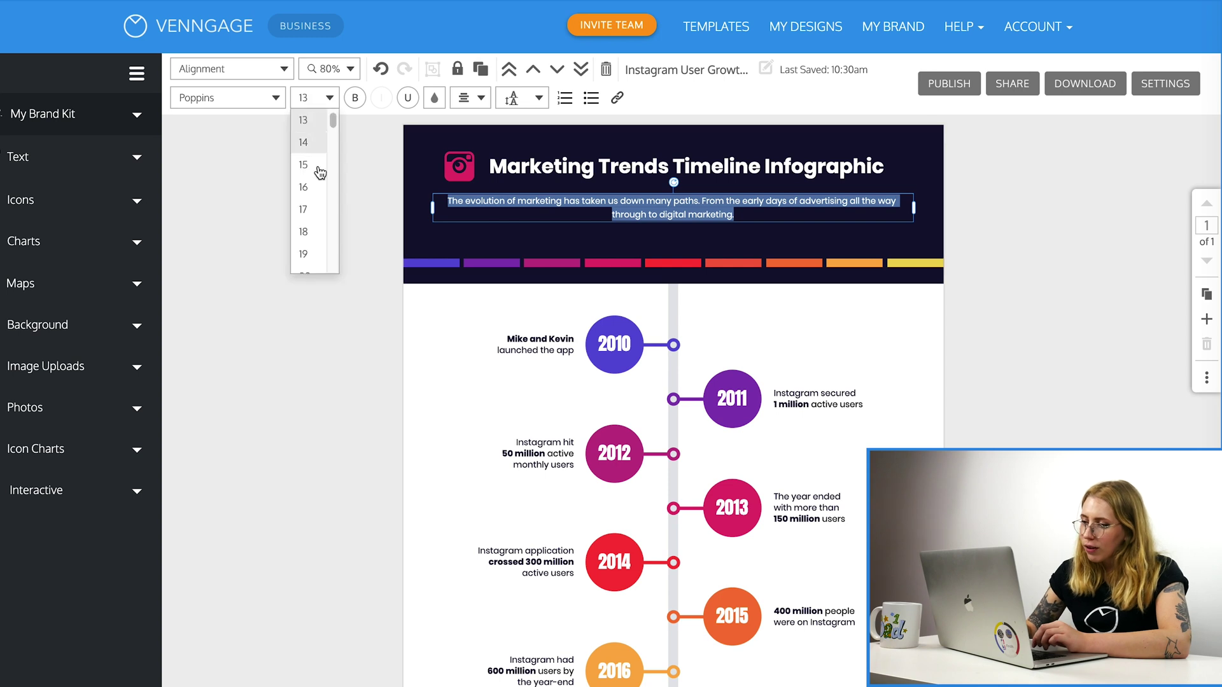
scroll(312, 239, "down", 3)
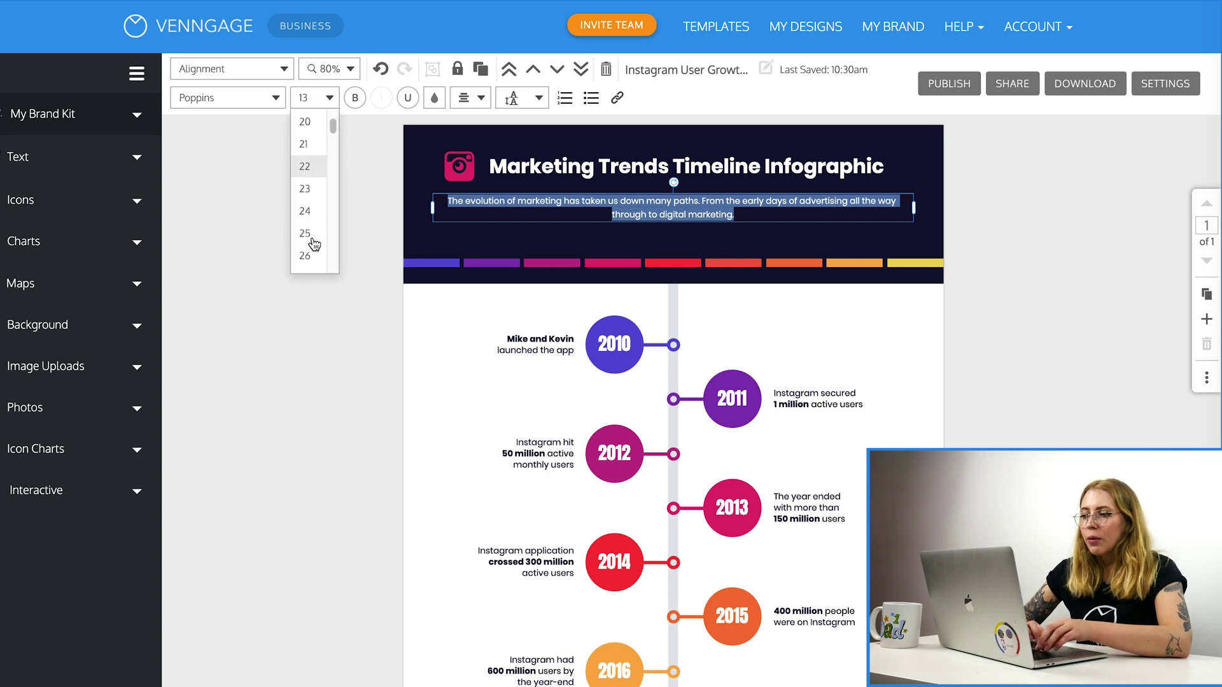
left_click(310, 229)
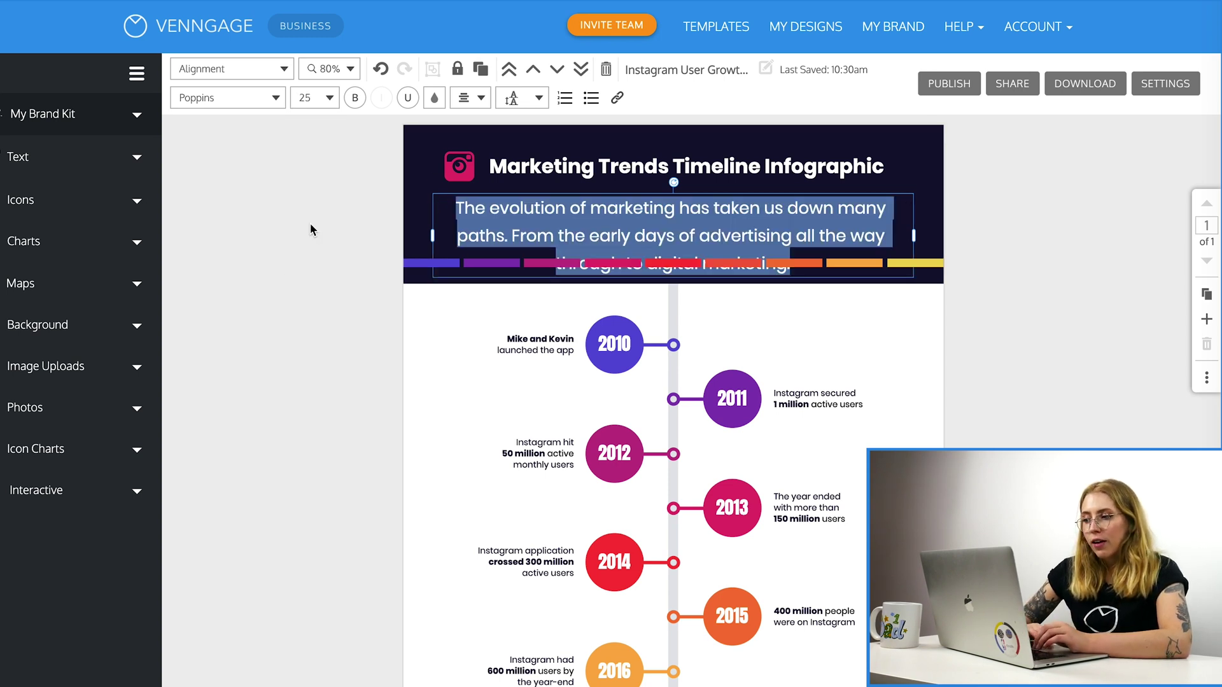
left_click(325, 99)
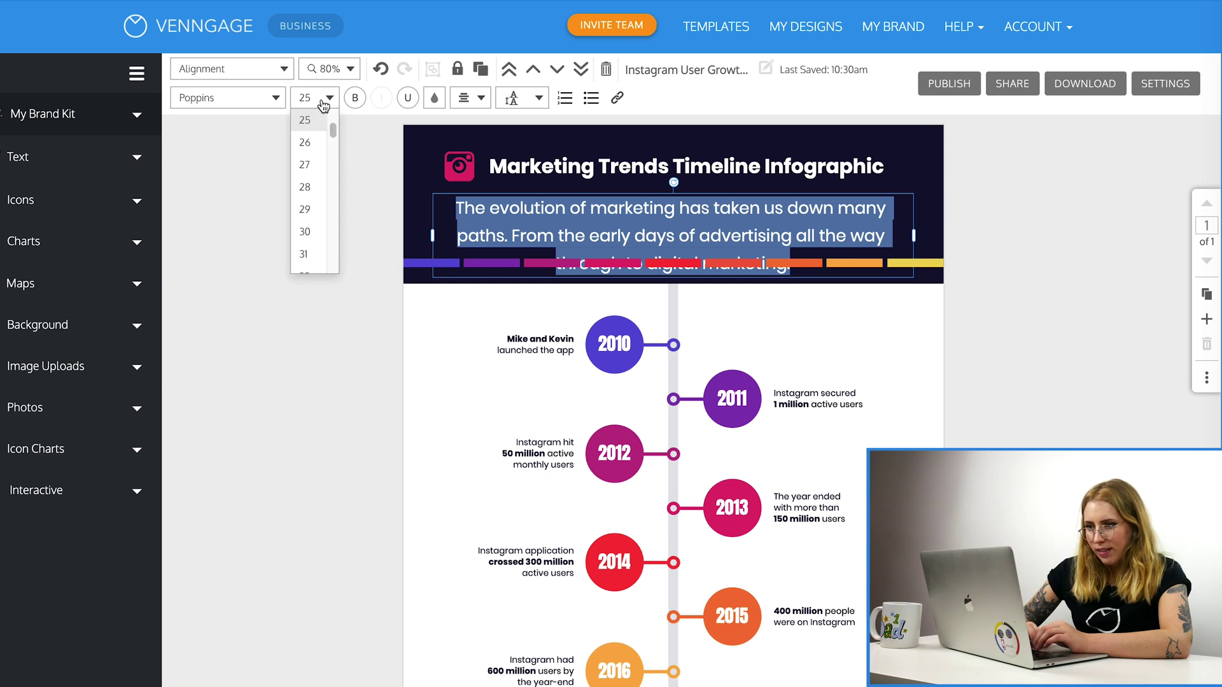
scroll(309, 172, "up", 3)
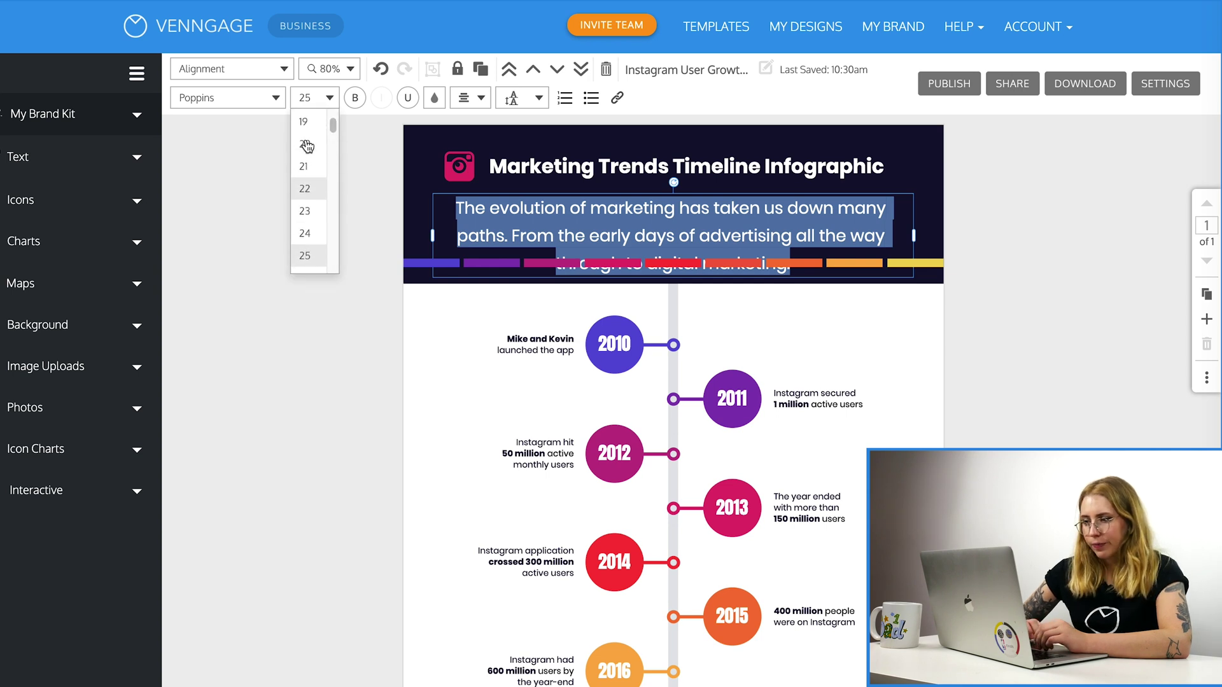
left_click(308, 150)
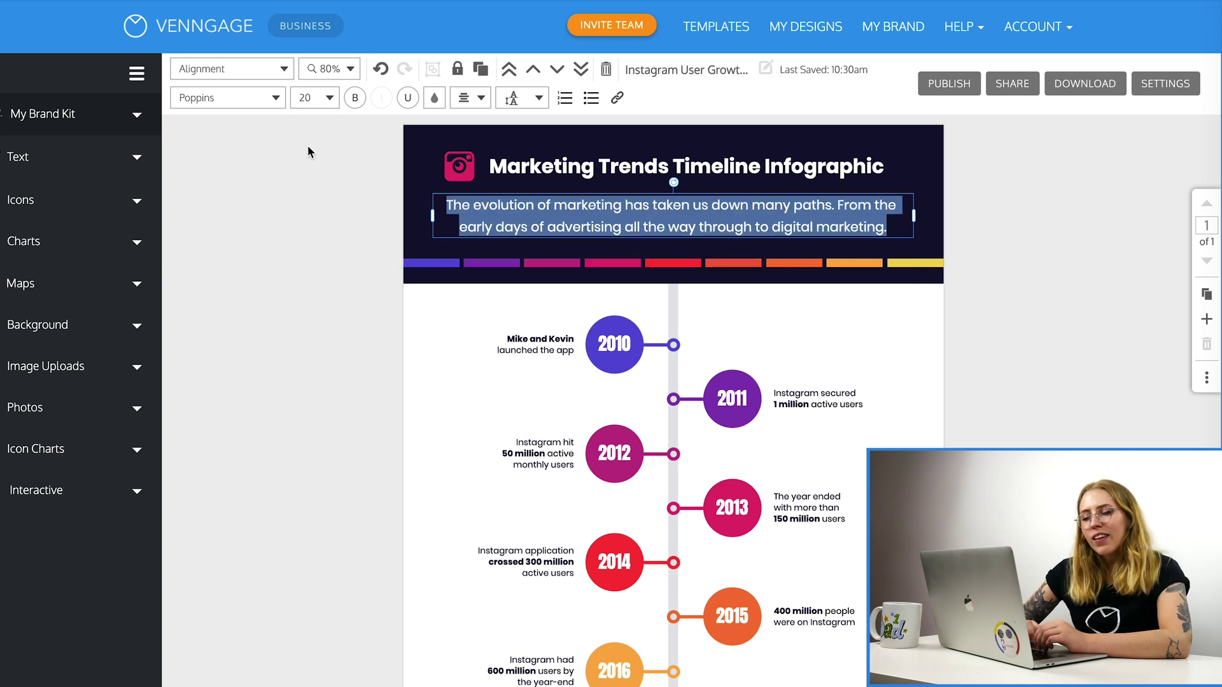
left_click(297, 230)
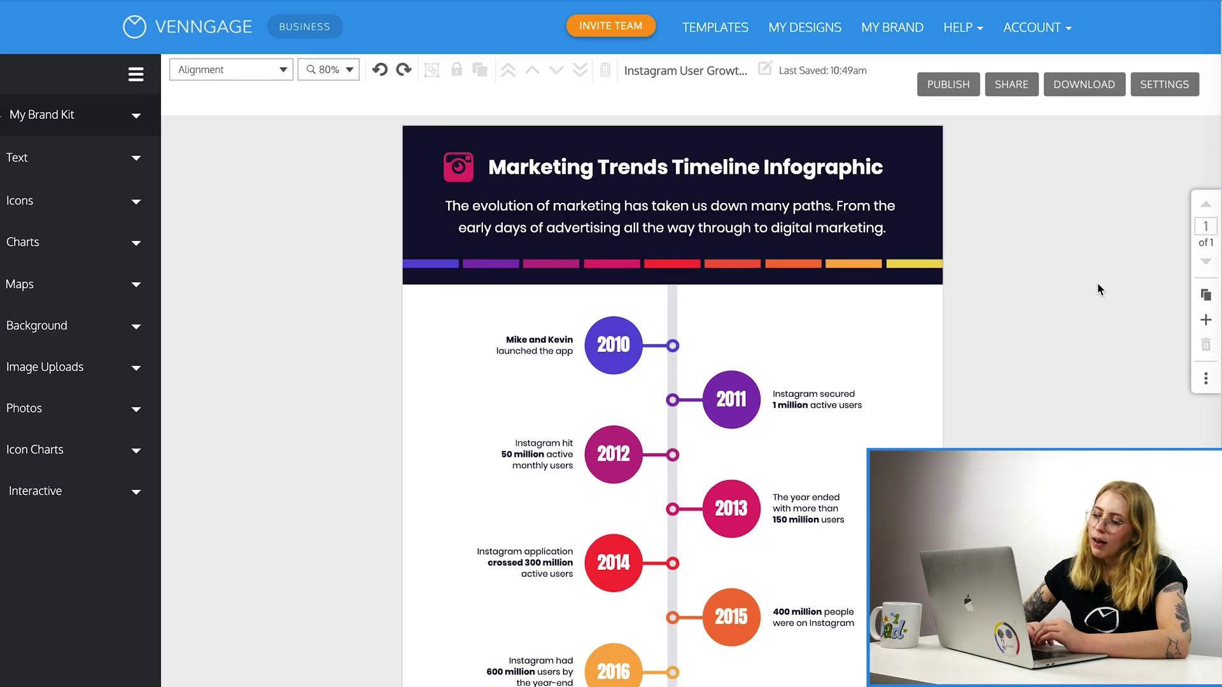
scroll(1097, 284, "down", 1)
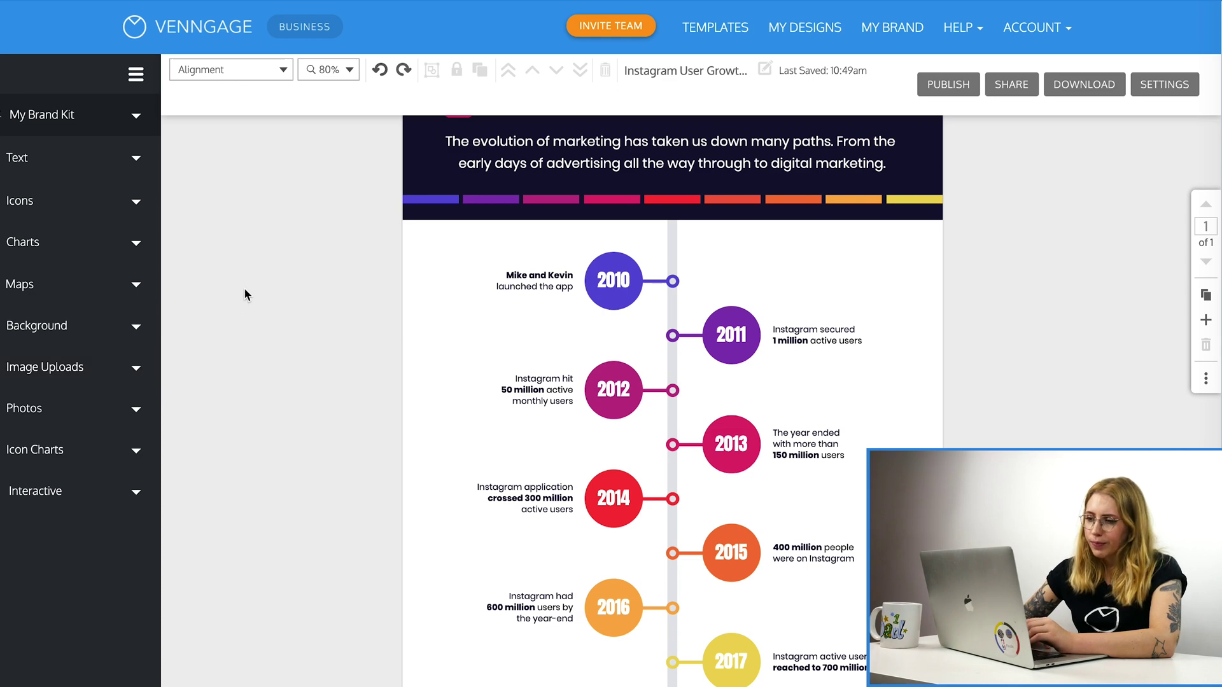
Copy the Section 1 sentence about YouTube, Instagram and smarter search history
key("ctrl+Tab")
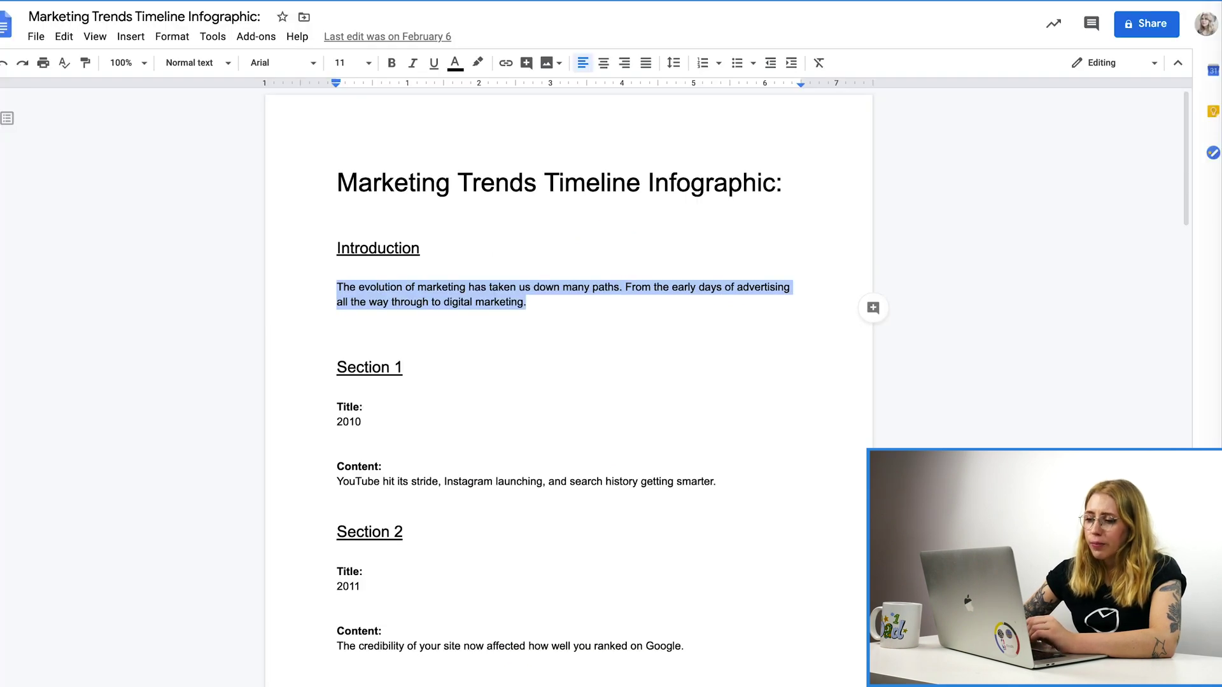
left_click(464, 373)
scroll(462, 372, "down", 2)
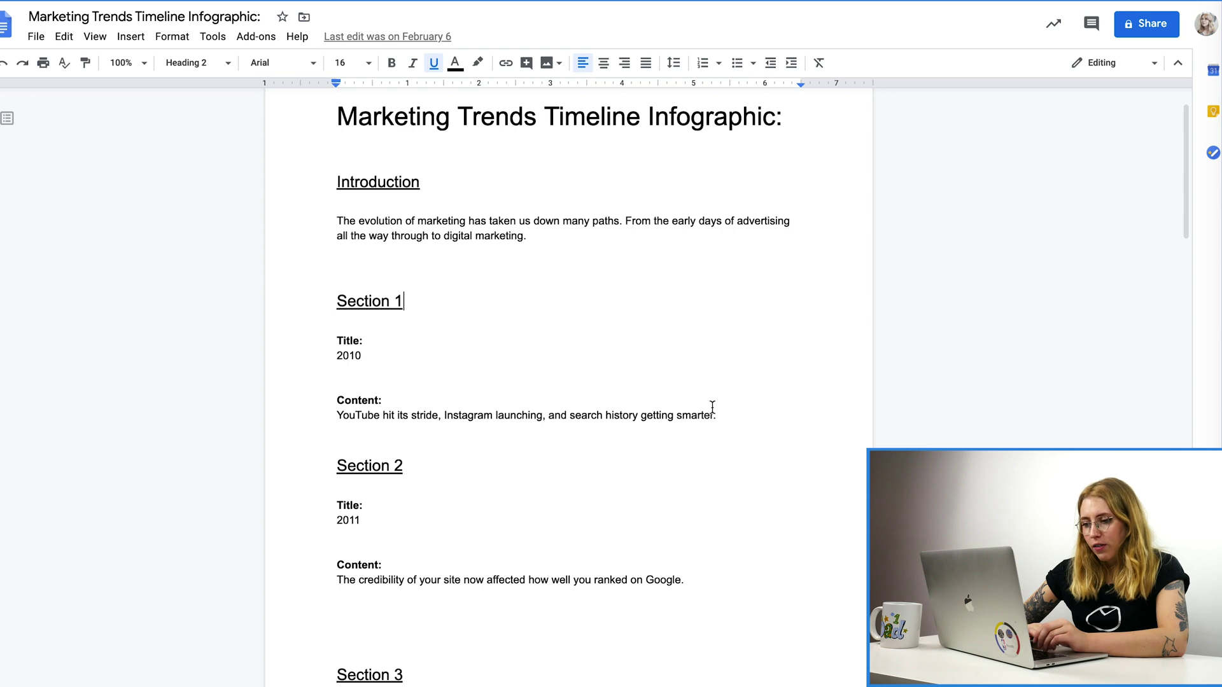
left_click_drag(718, 415, 331, 413)
key("ctrl+c")
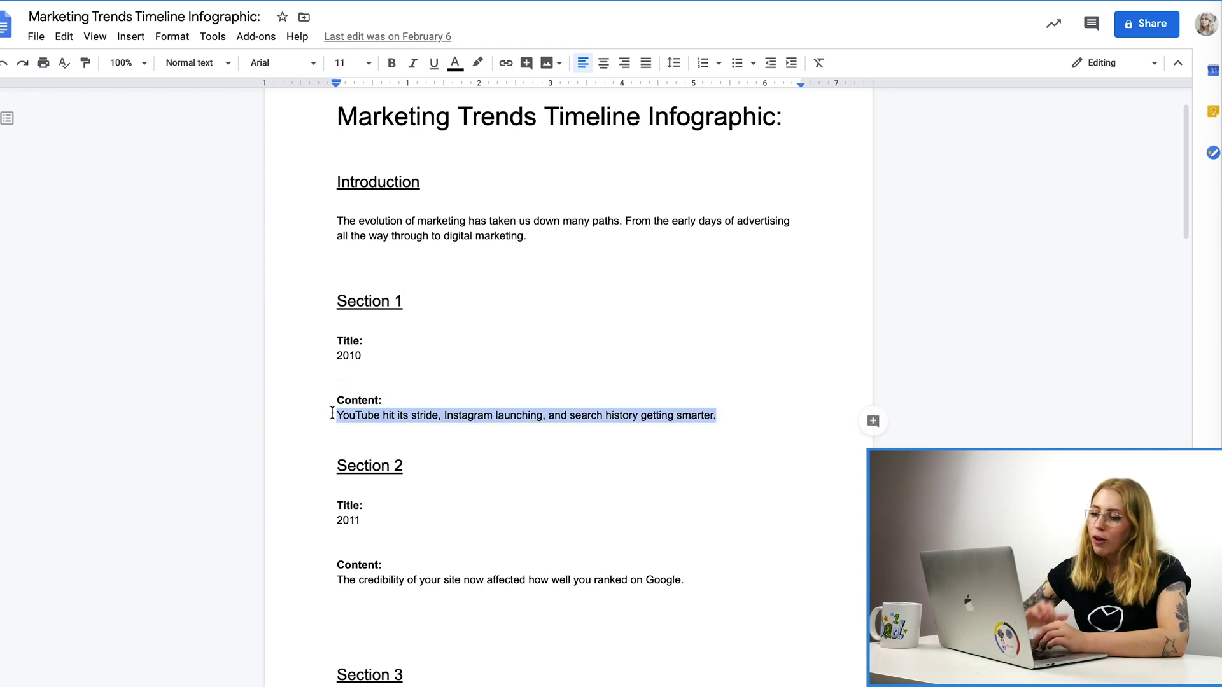
scroll(334, 401, "down", 1)
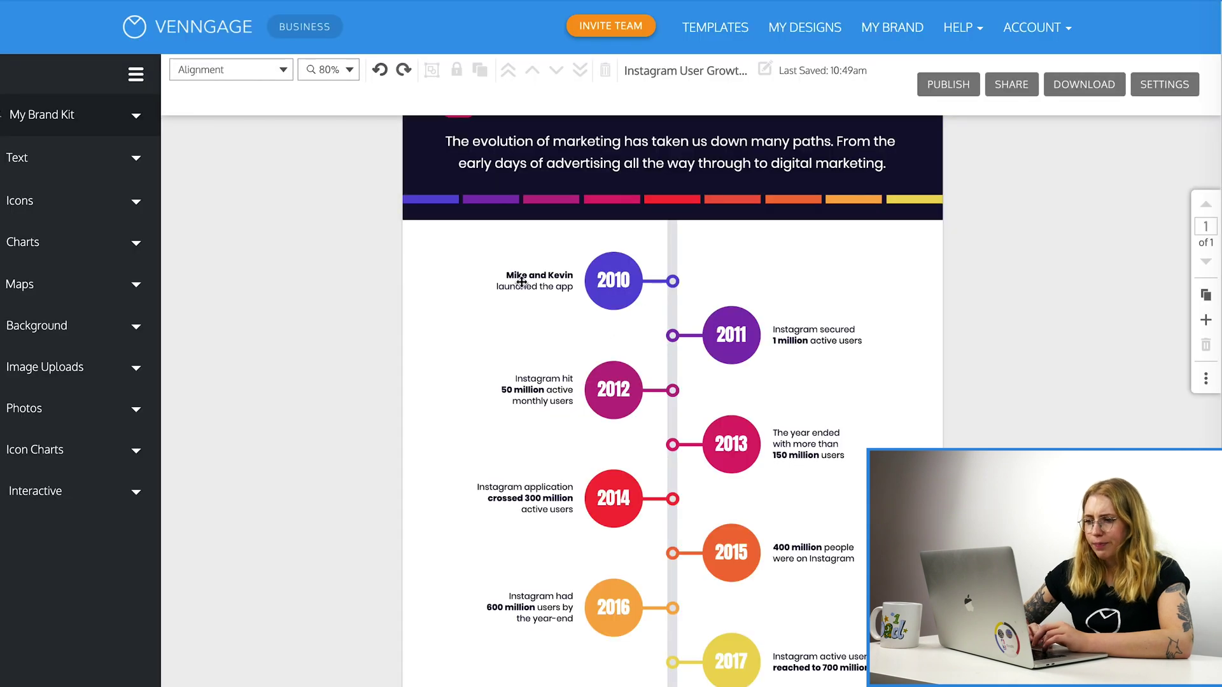
double_click(521, 286)
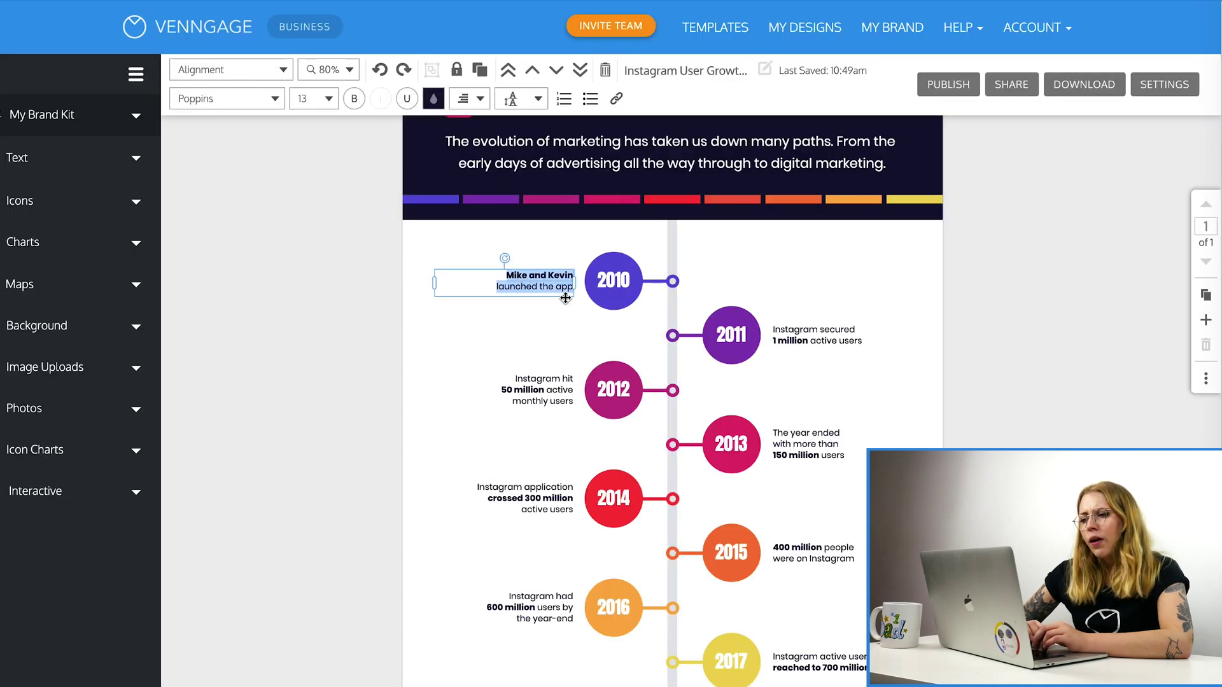
Paste the YouTube/Instagram sentence into the 2010 caption, bolding only 'getting smarter.'
key("ctrl+v")
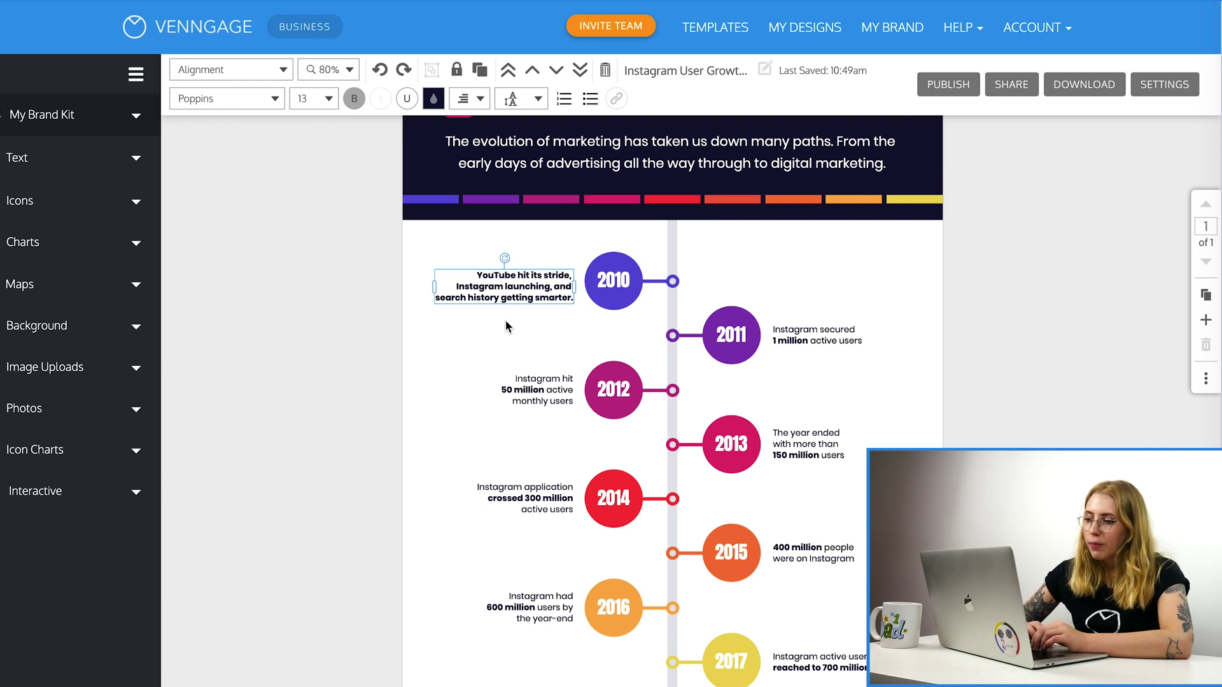
left_click_drag(476, 275, 577, 303)
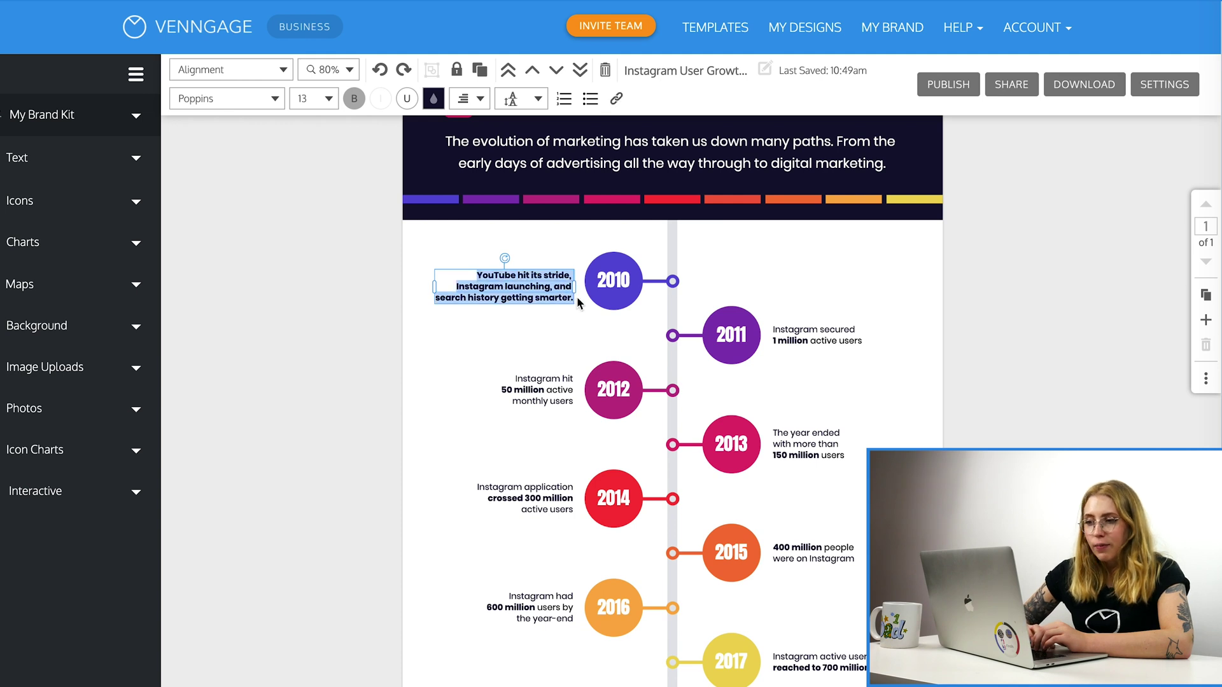
left_click(354, 98)
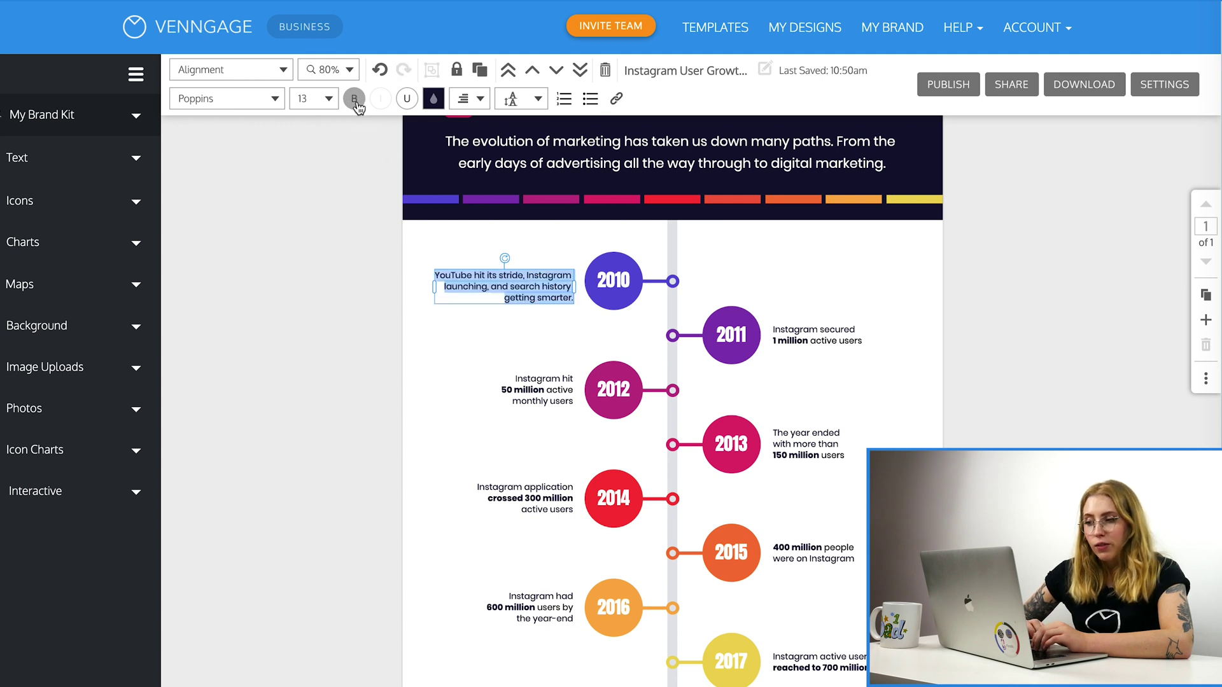
left_click(501, 298)
left_click_drag(500, 298, 576, 299)
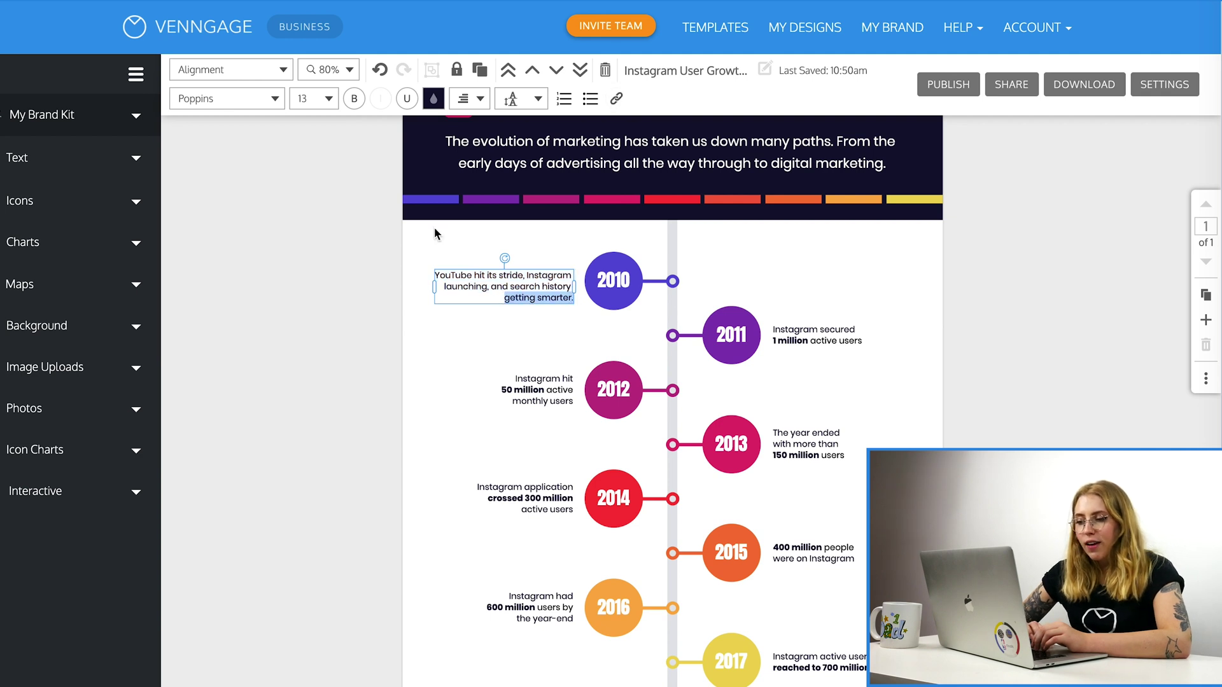
left_click(355, 98)
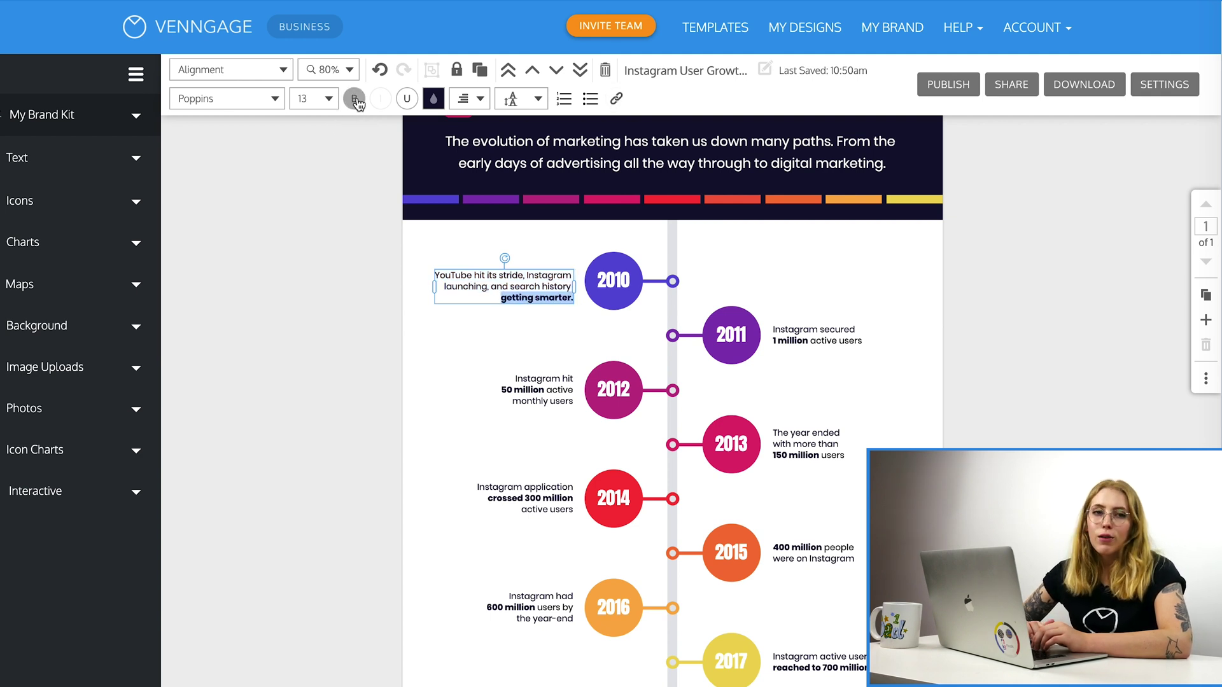
left_click(347, 251)
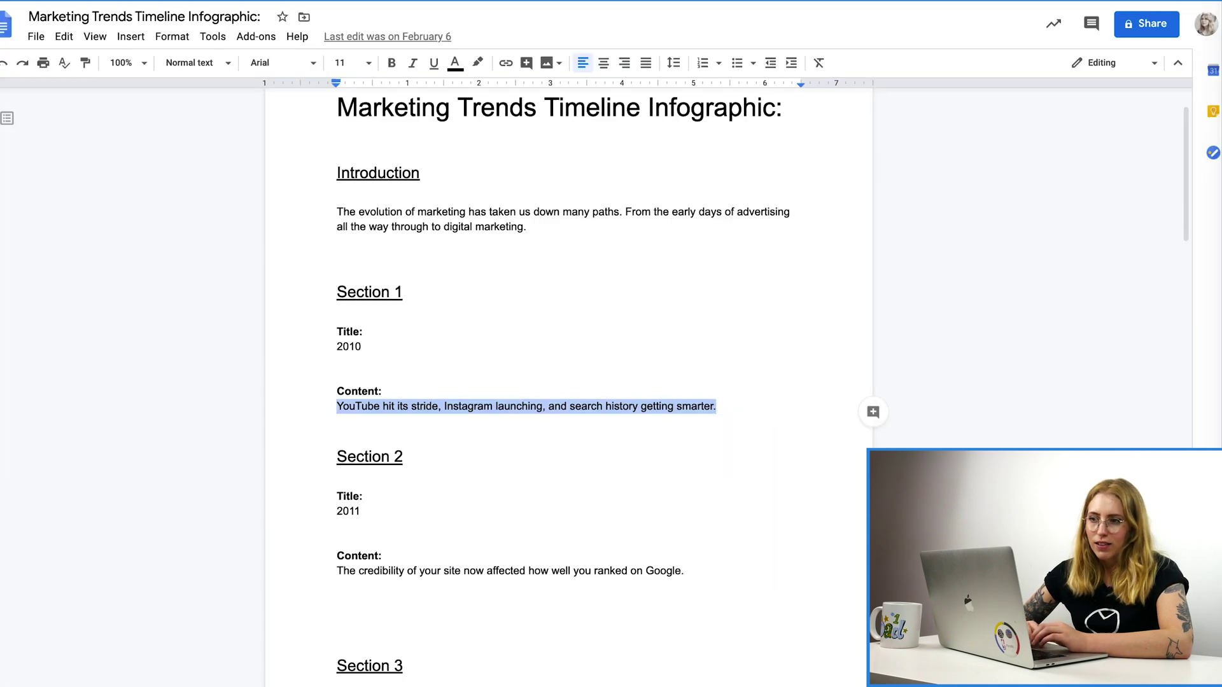
Paste the Section 2 sentence into the 2011 caption and bold 'credibility of your site'
scroll(630, 501, "down", 3)
left_click_drag(697, 450, 292, 449)
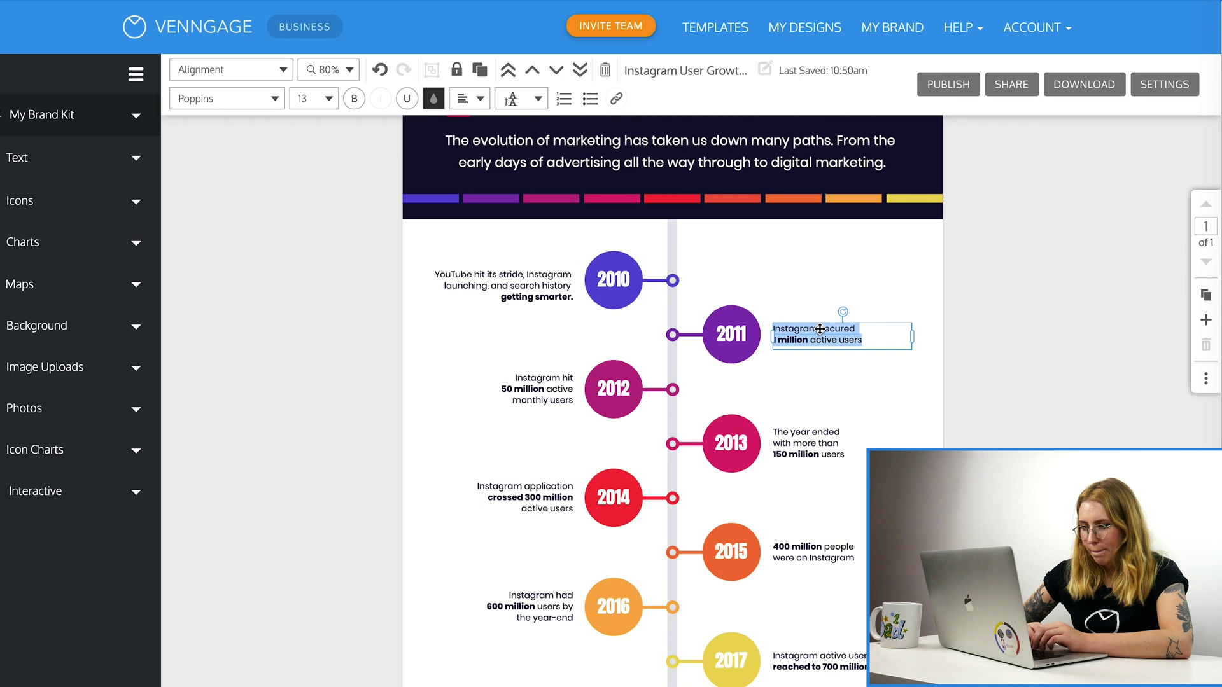
type("The credibility of your site now affected how well you ranked on Google.")
left_click_drag(790, 328, 875, 327)
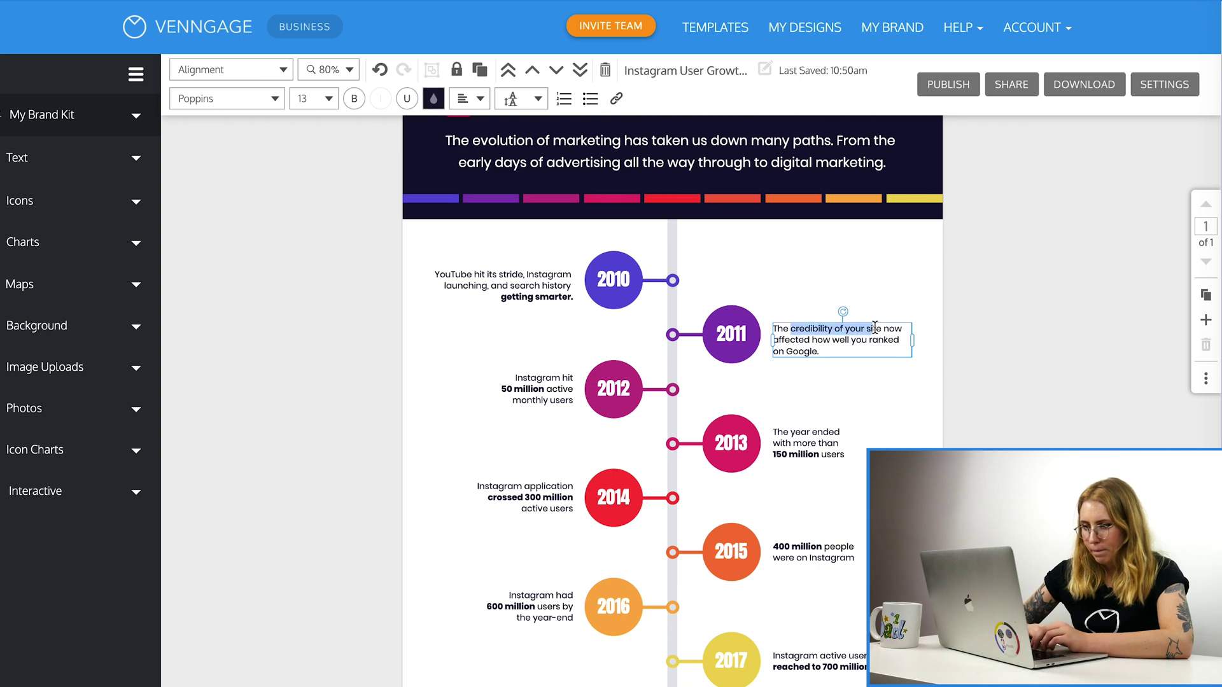
left_click(354, 98)
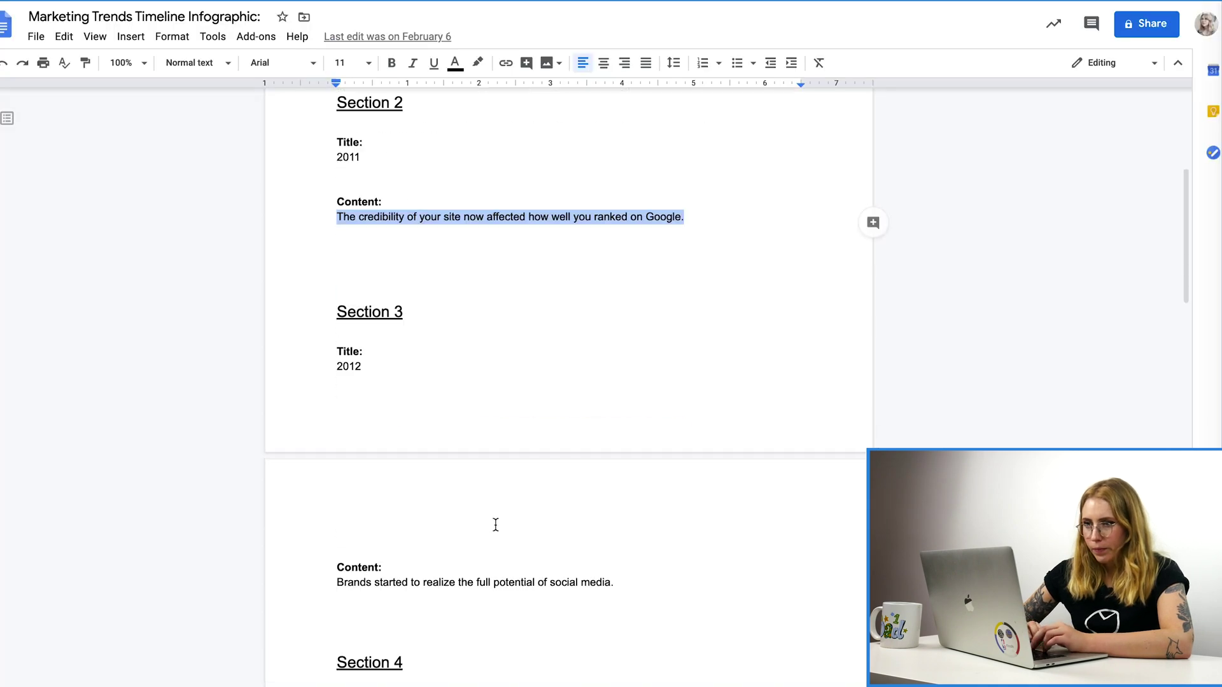
Replace the 2012 caption with the Section 3 sentence and bold 'social media'
scroll(494, 524, "down", 1)
left_click_drag(615, 523, 374, 507)
key("super+c")
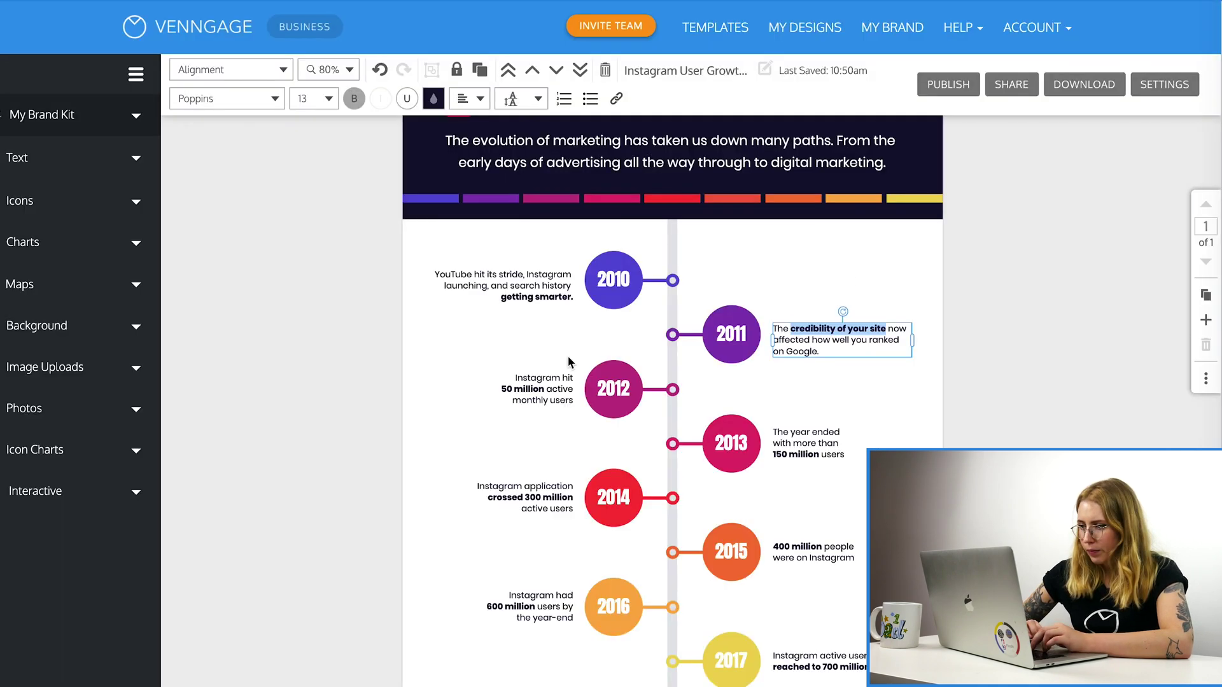
left_click(551, 391)
key("super+a")
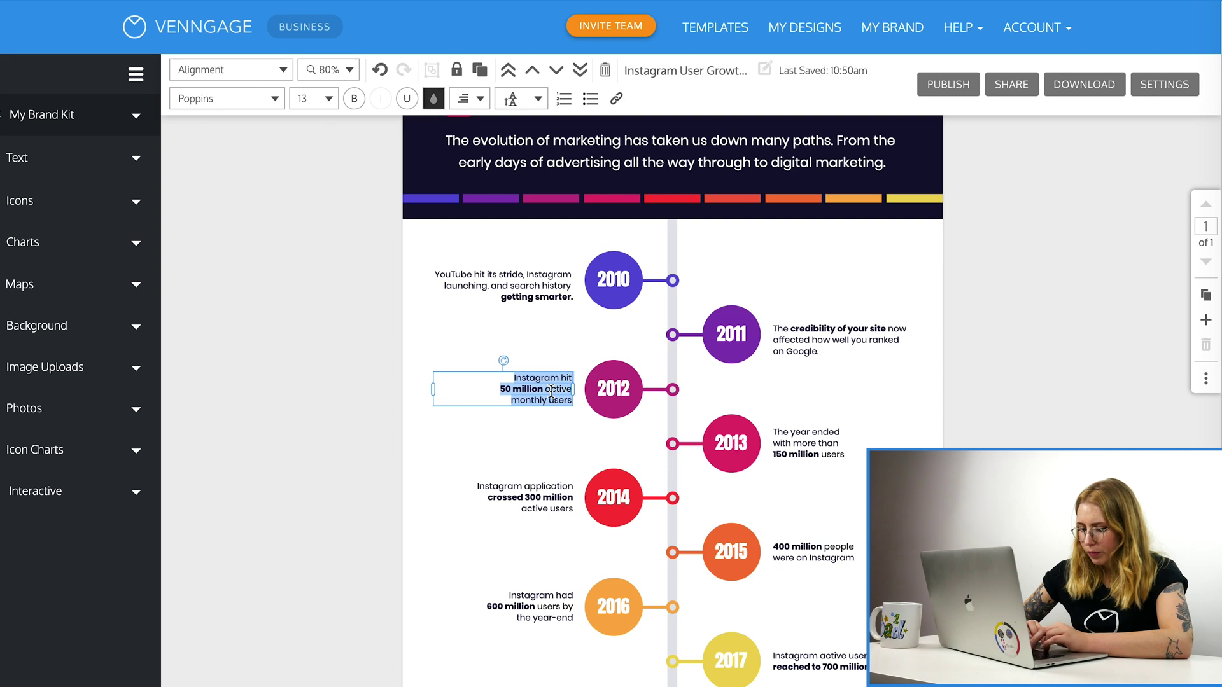
key("super+v")
left_click_drag(573, 390, 513, 390)
left_click(354, 98)
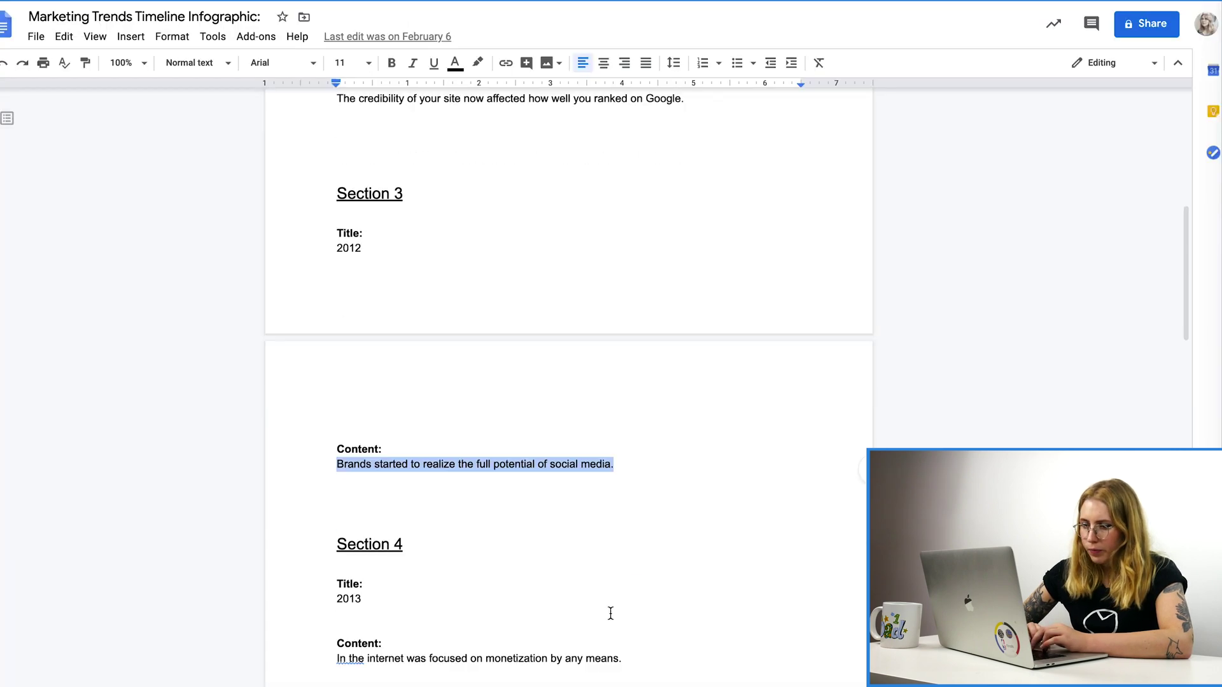
Replace the 2013 caption with the monetization sentence and bold 'monetization by any means'
scroll(611, 611, "down", 2)
left_click_drag(622, 528, 382, 510)
key("super+c")
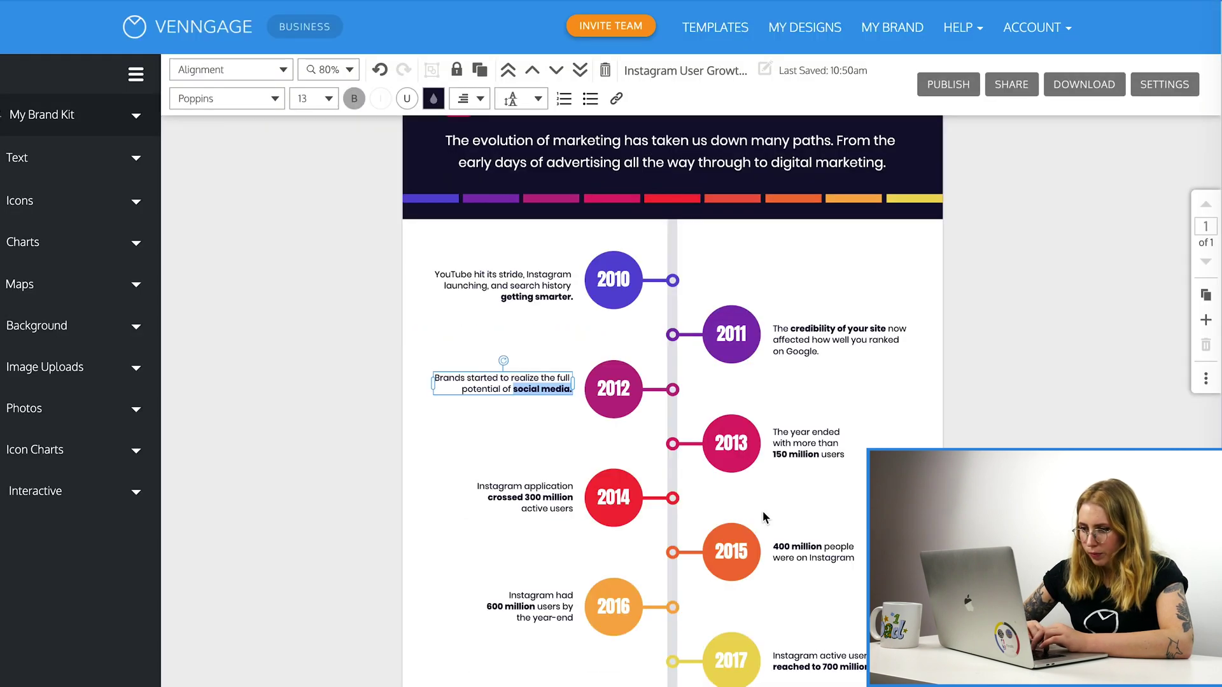
left_click(814, 446)
key("super+a")
key("super+v")
left_click_drag(896, 443, 749, 441)
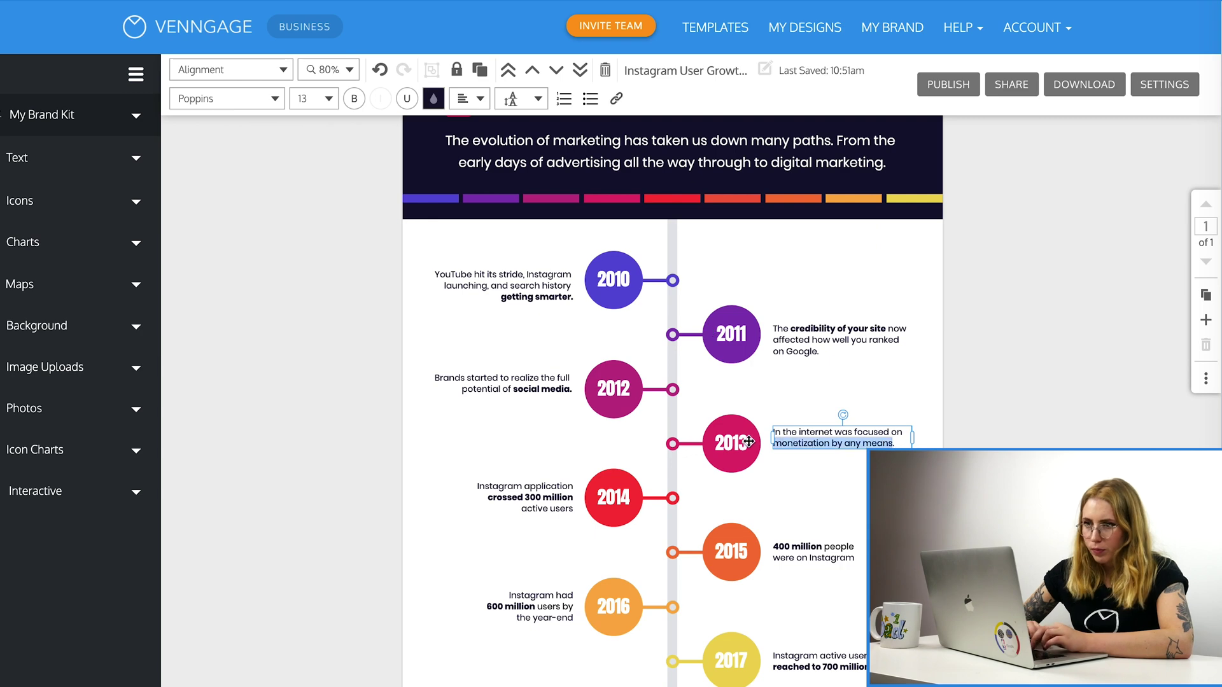
key("super+b")
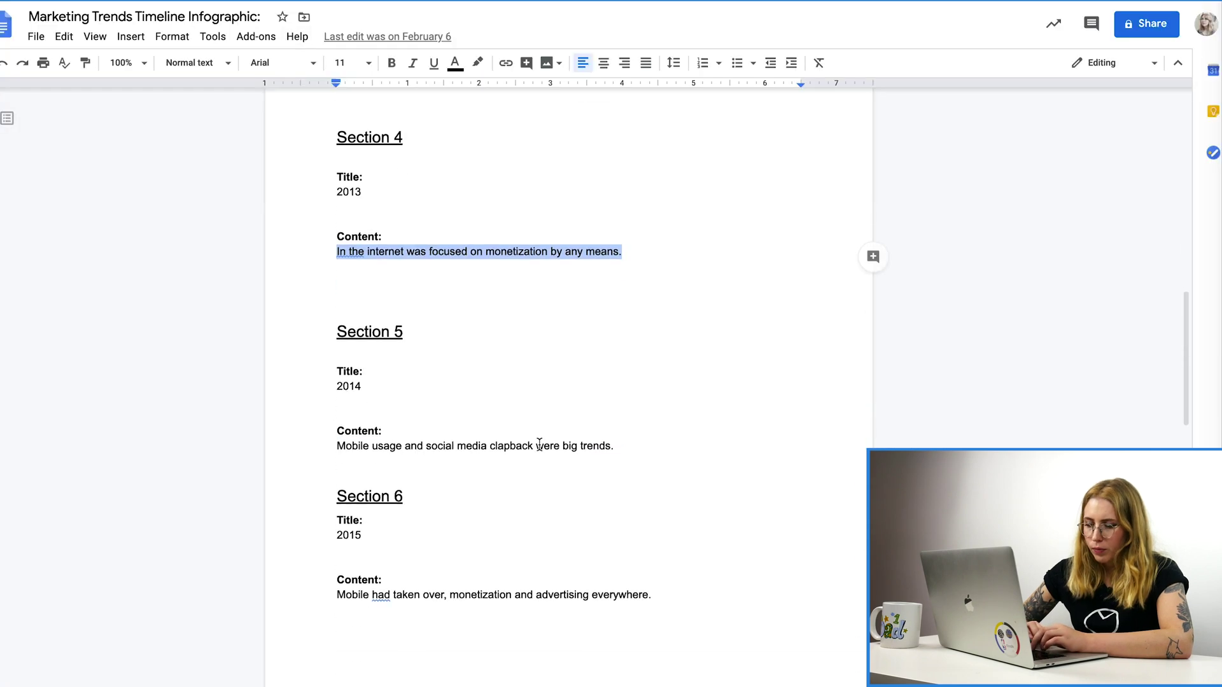
Replace the 2014 caption with the Section 5 mobile usage sentence, bolding 'social media clapback'
left_click_drag(616, 445, 337, 445)
key("super+c")
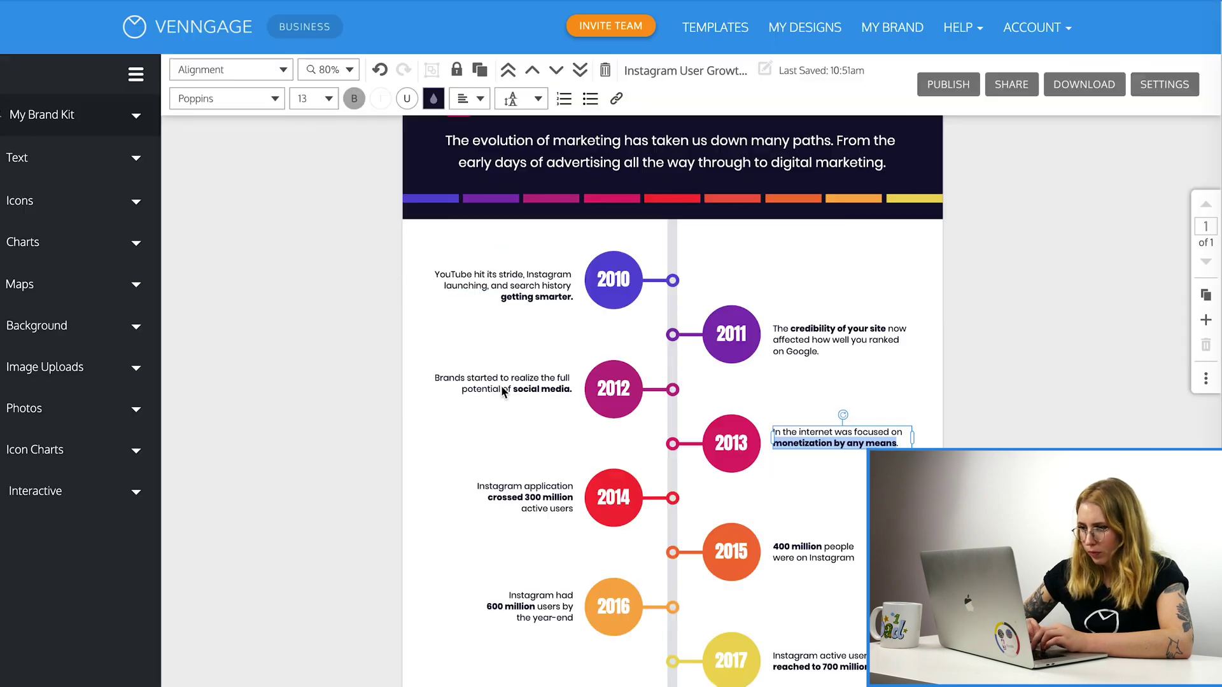
left_click(503, 491)
key("super+a")
key("super+v")
left_click_drag(515, 486, 502, 497)
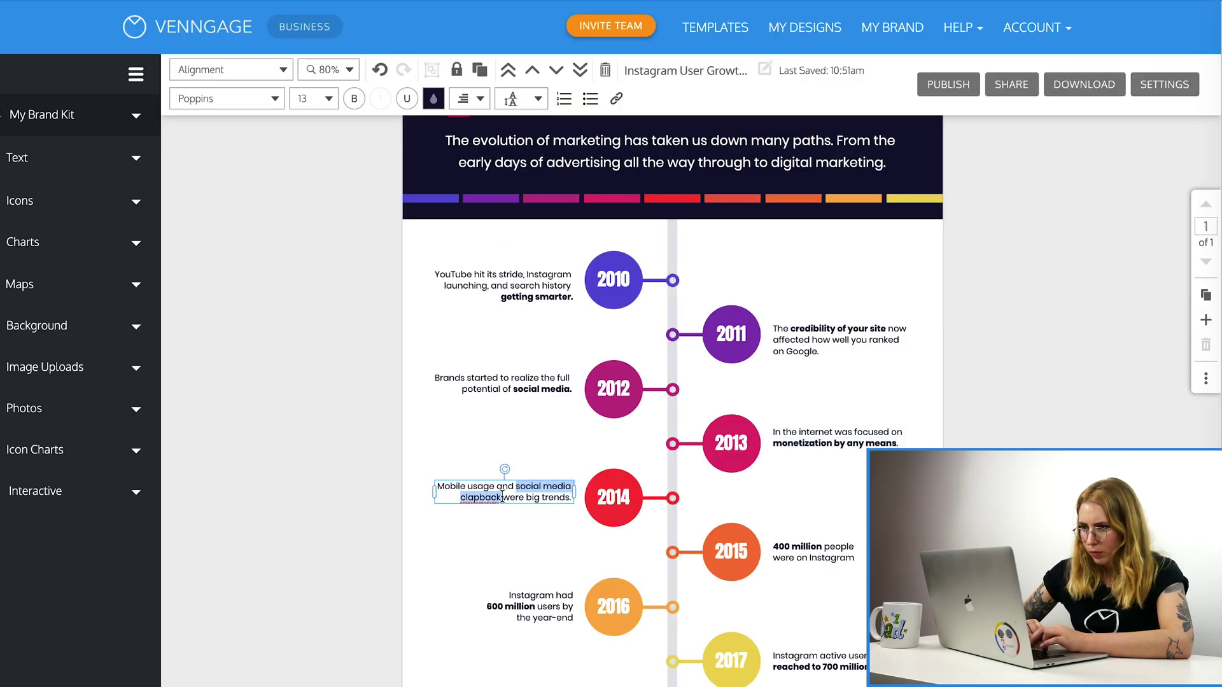
key("super+b")
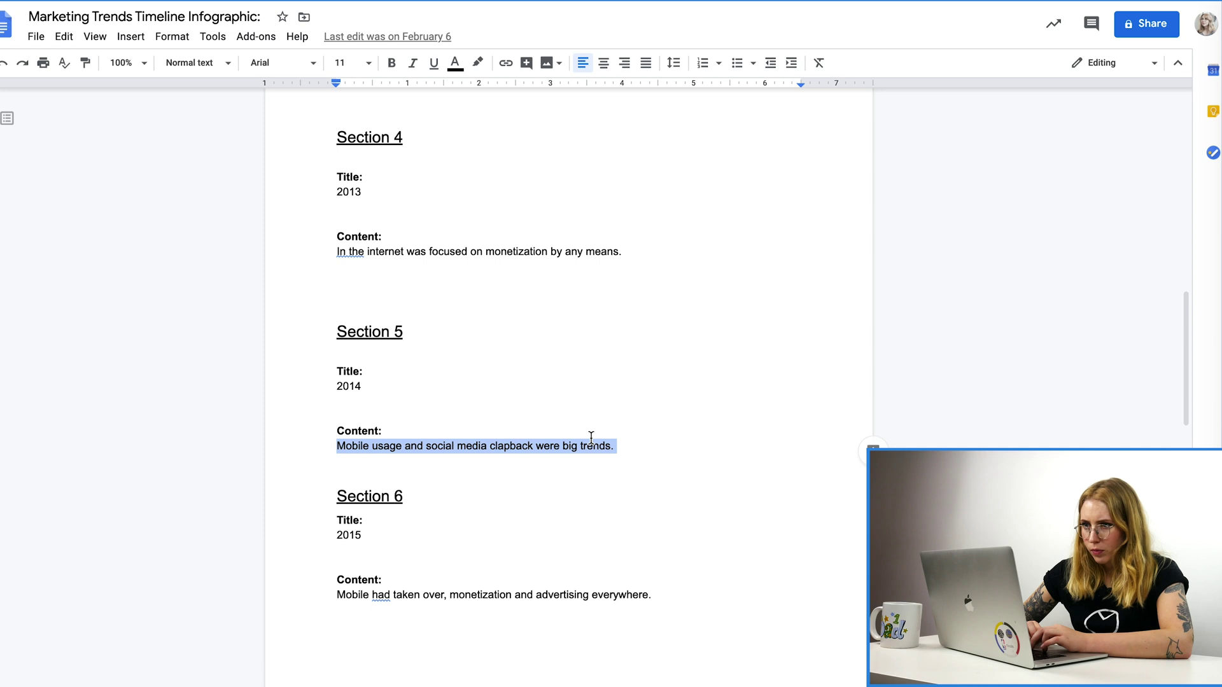
Replace the 2015 caption with the Section 6 sentence and adjust its bold formatting
scroll(587, 437, "down", 3)
left_click_drag(651, 403, 337, 403)
key("super+c")
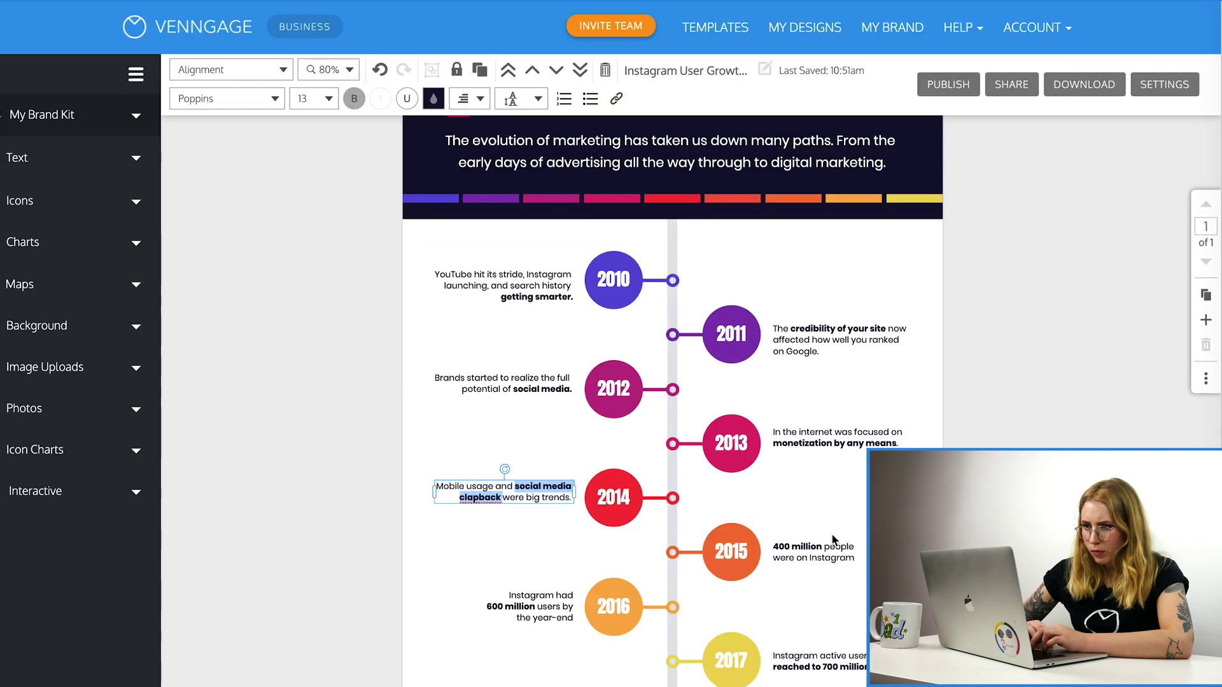
left_click(821, 557)
key("super+a")
key("super+v")
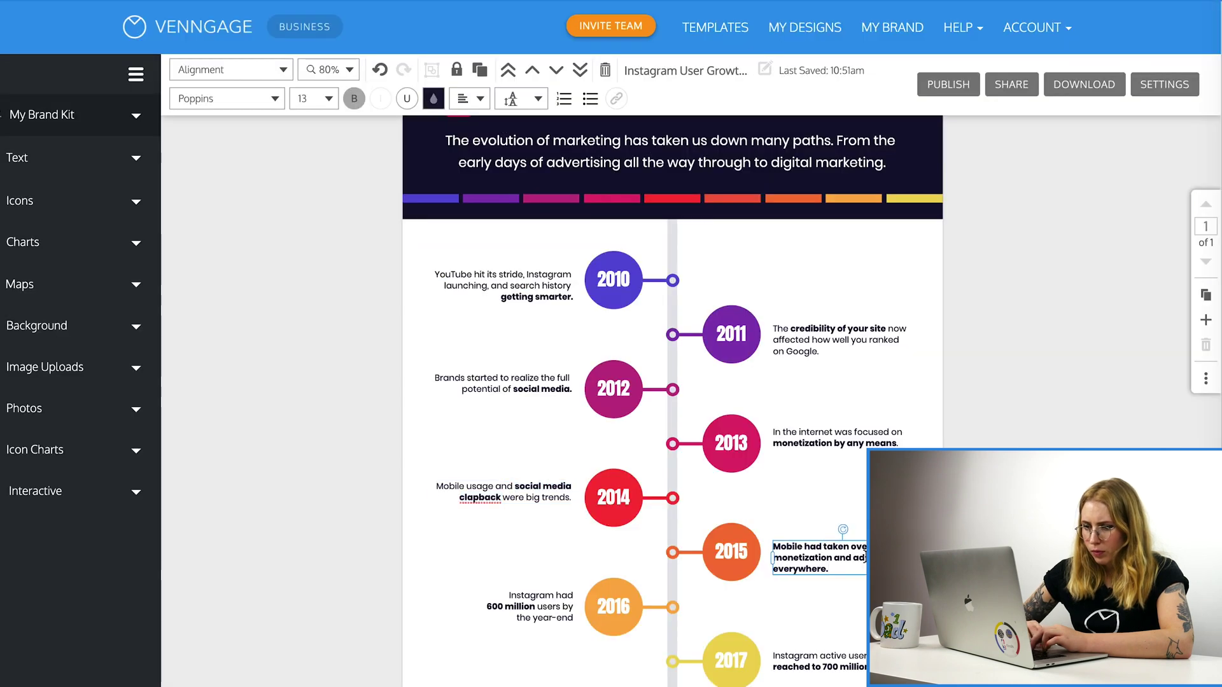
key("super+a")
key("super+b")
key("super+a")
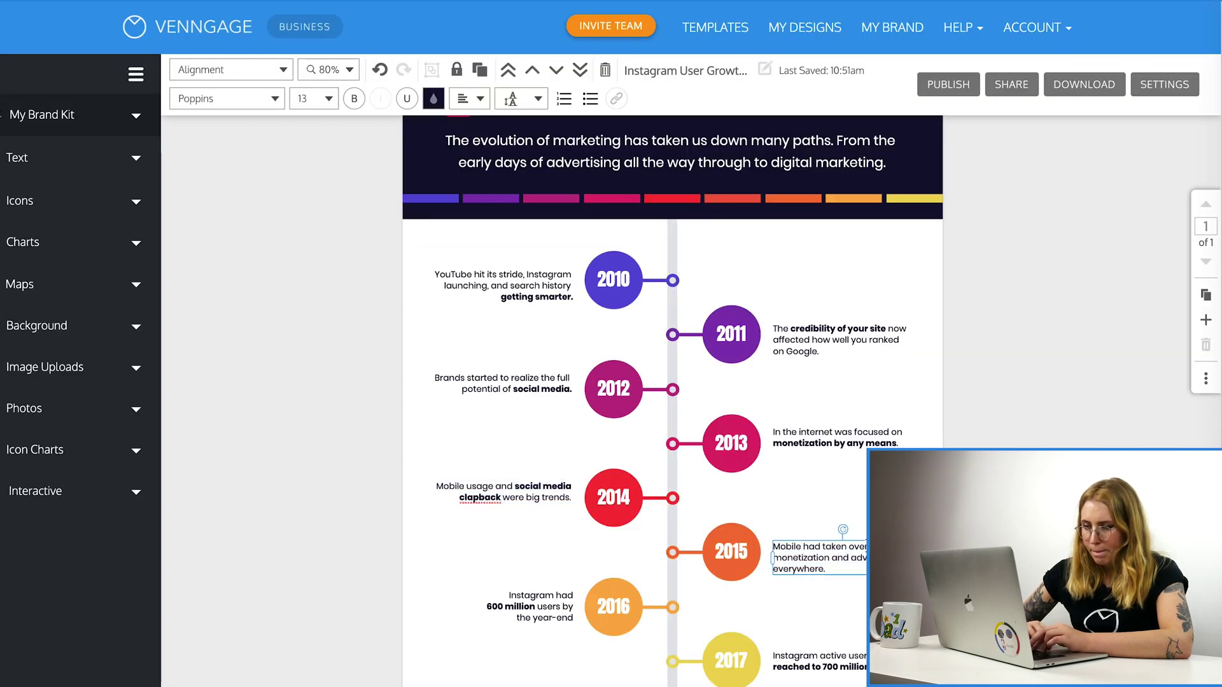
key("super+b")
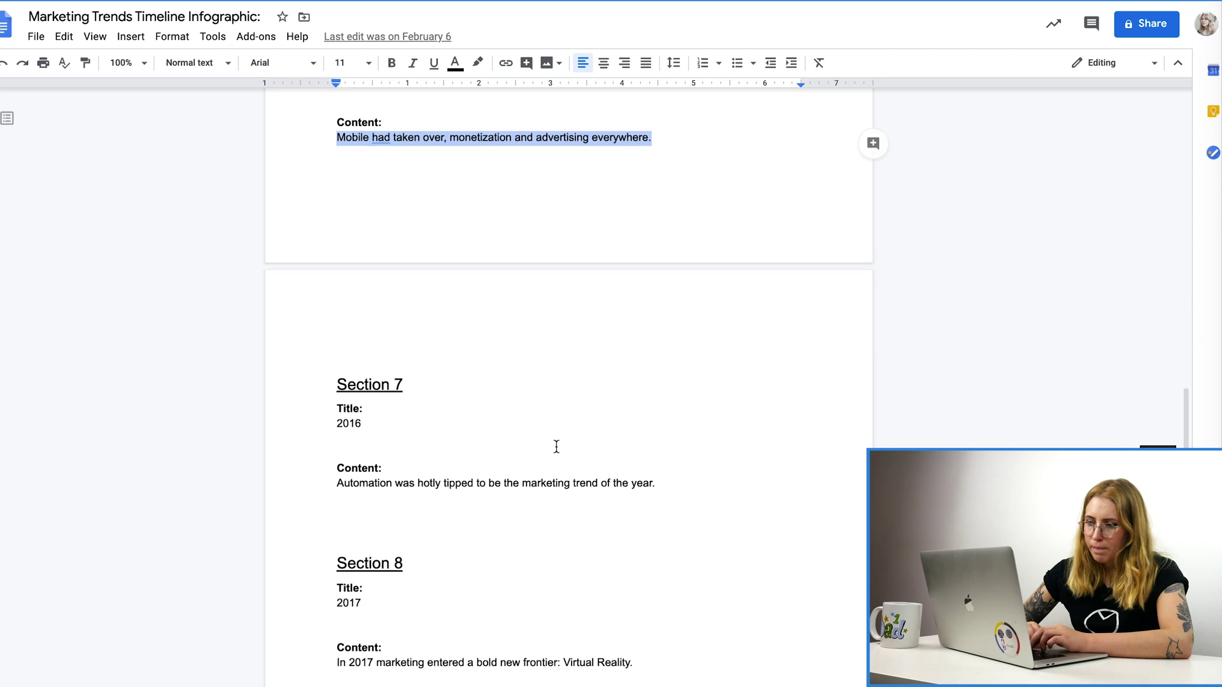
scroll(556, 446, "down", 1)
left_click_drag(655, 472, 336, 472)
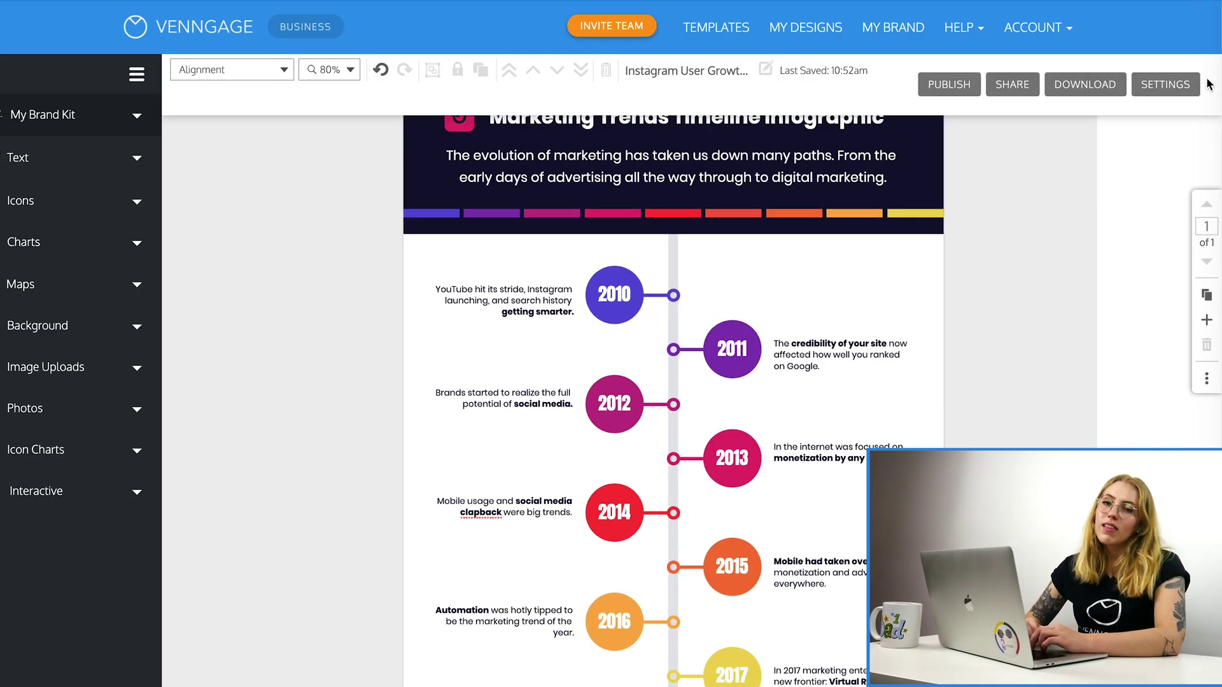
Scroll down to the Section 7 and 8 content for the 2016 and 2017 entries
scroll(1097, 305, "down", 1)
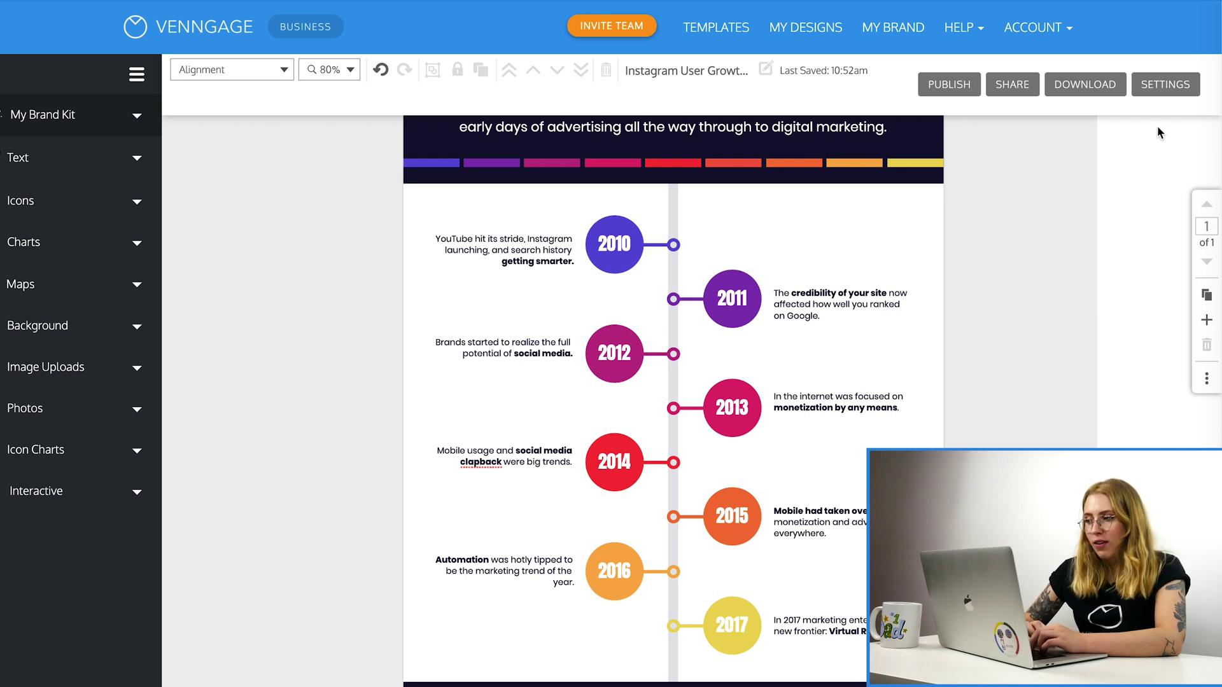
Change the page height from 1056 to 1500 px in the page settings
left_click(1168, 86)
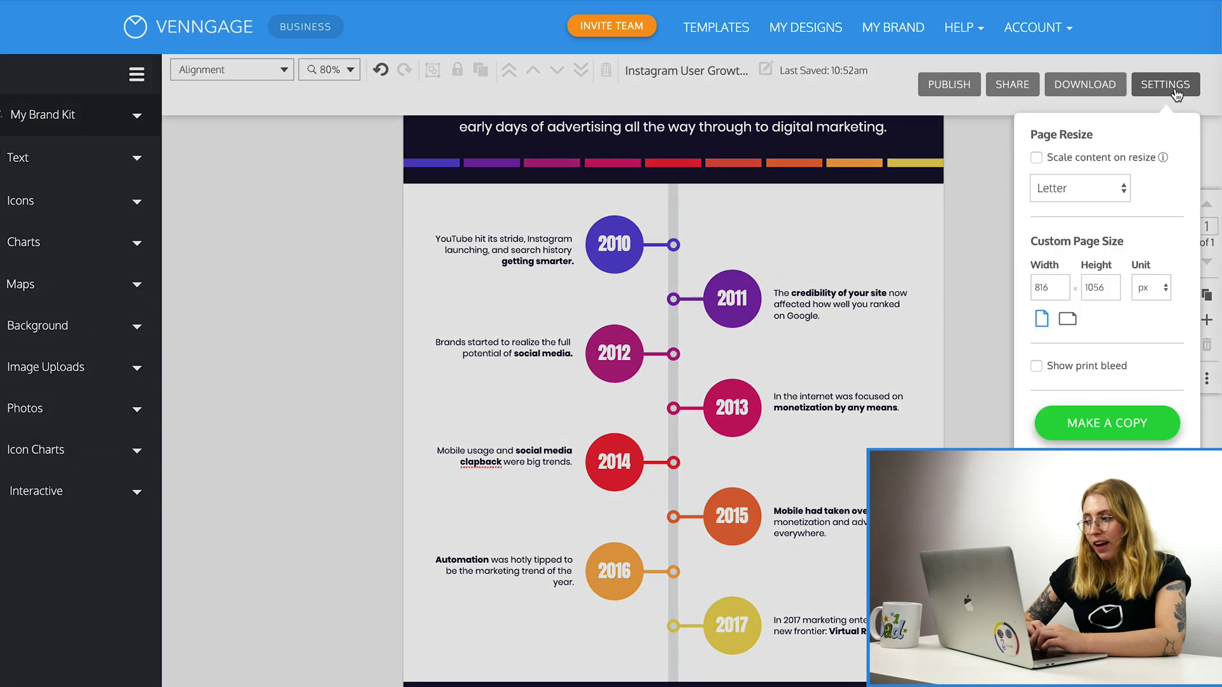
left_click(1105, 288)
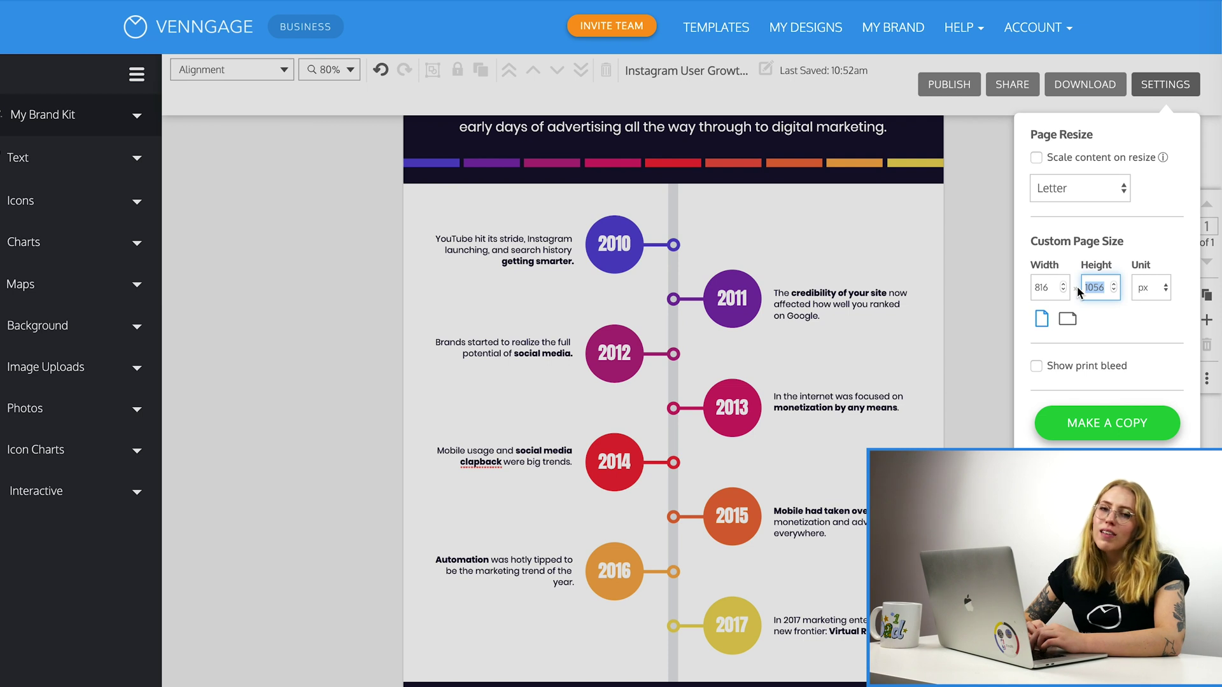
type("1500")
key("Return")
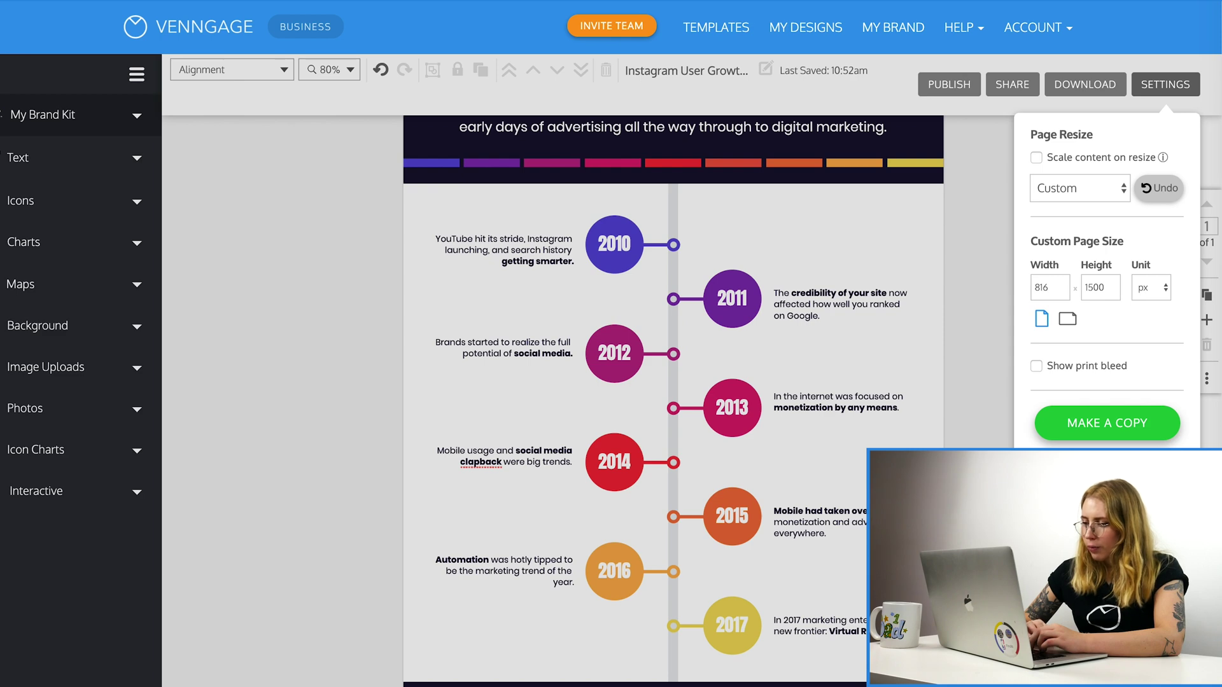
Drag the dark striped footer bar down to the bottom edge of the 1500 px page
scroll(636, 382, "down", 5)
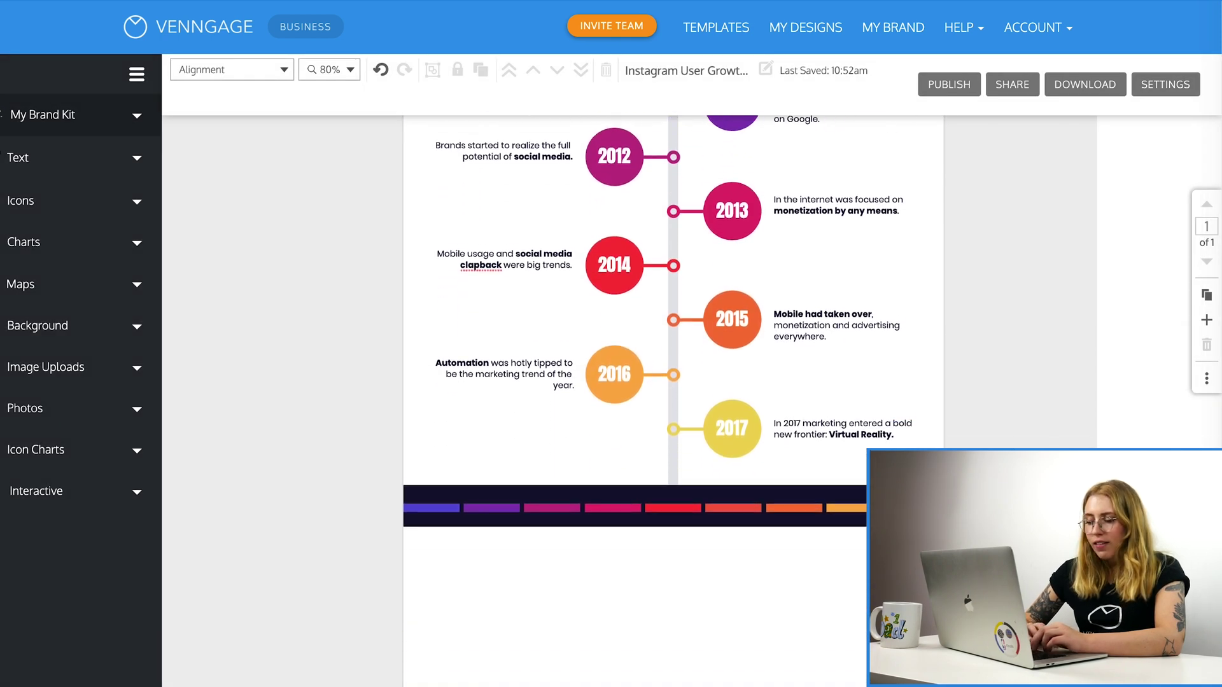
scroll(637, 318, "down", 3)
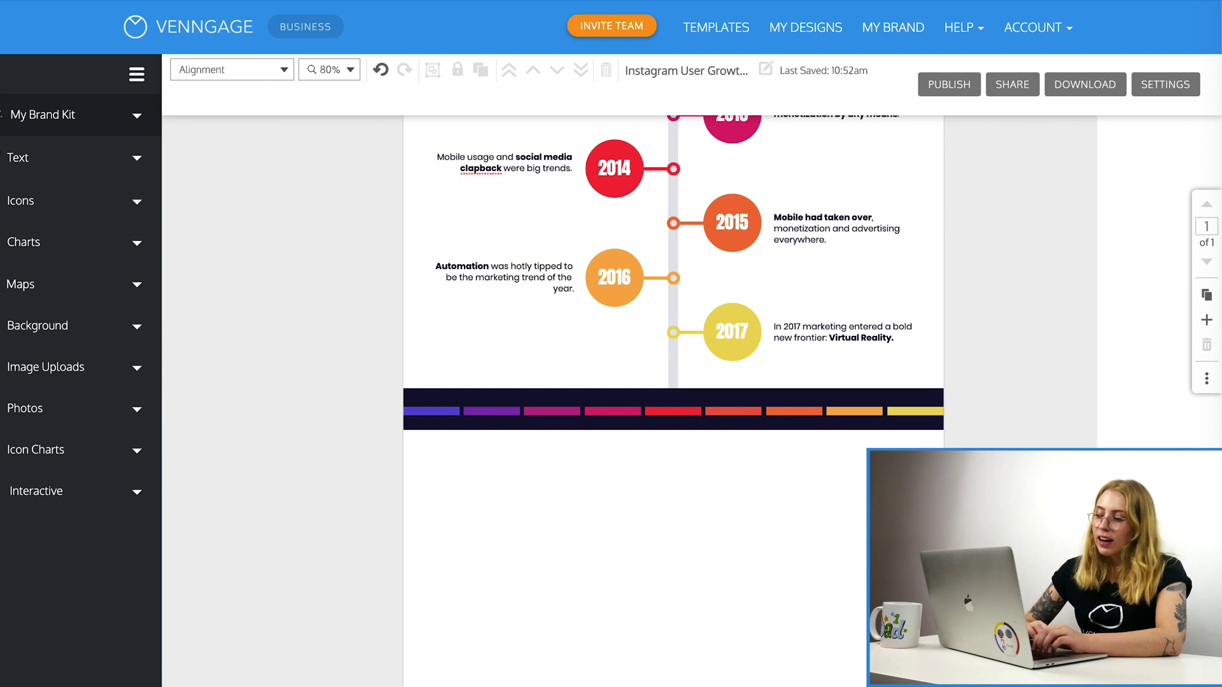
left_click(397, 398)
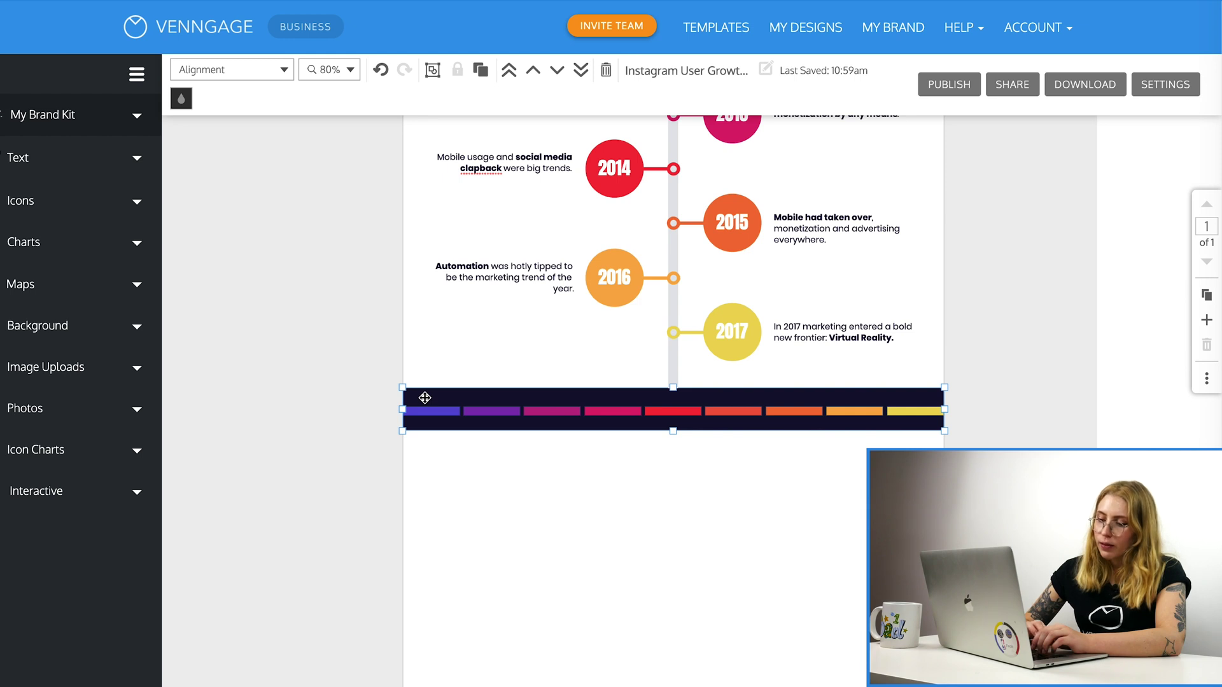
left_click_drag(424, 398, 425, 685)
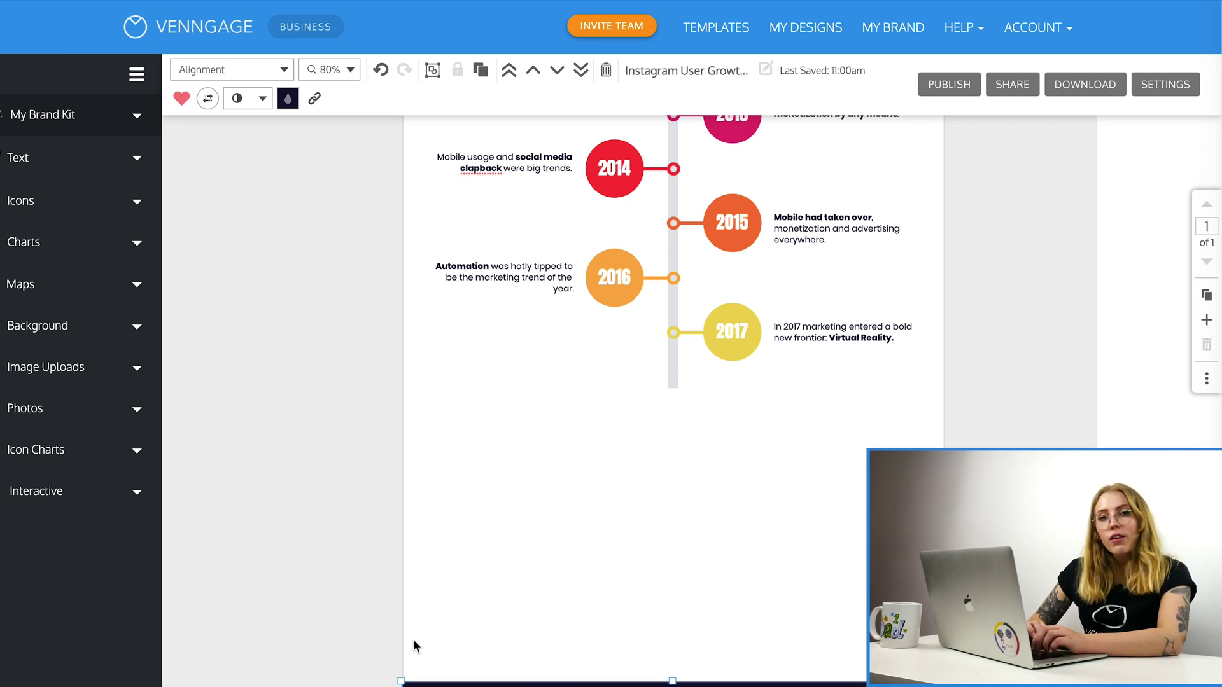
Stretch the grey vertical timeline line down past 2017 until it meets the footer
left_click(672, 383)
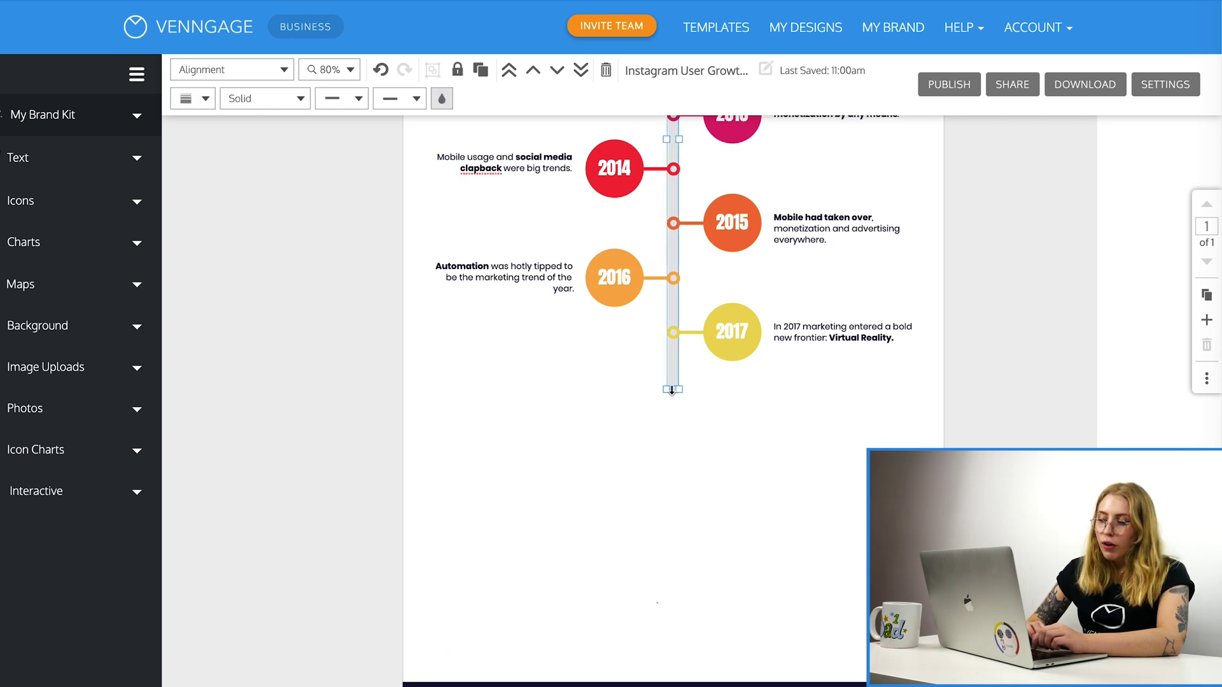
left_click_drag(672, 389, 675, 668)
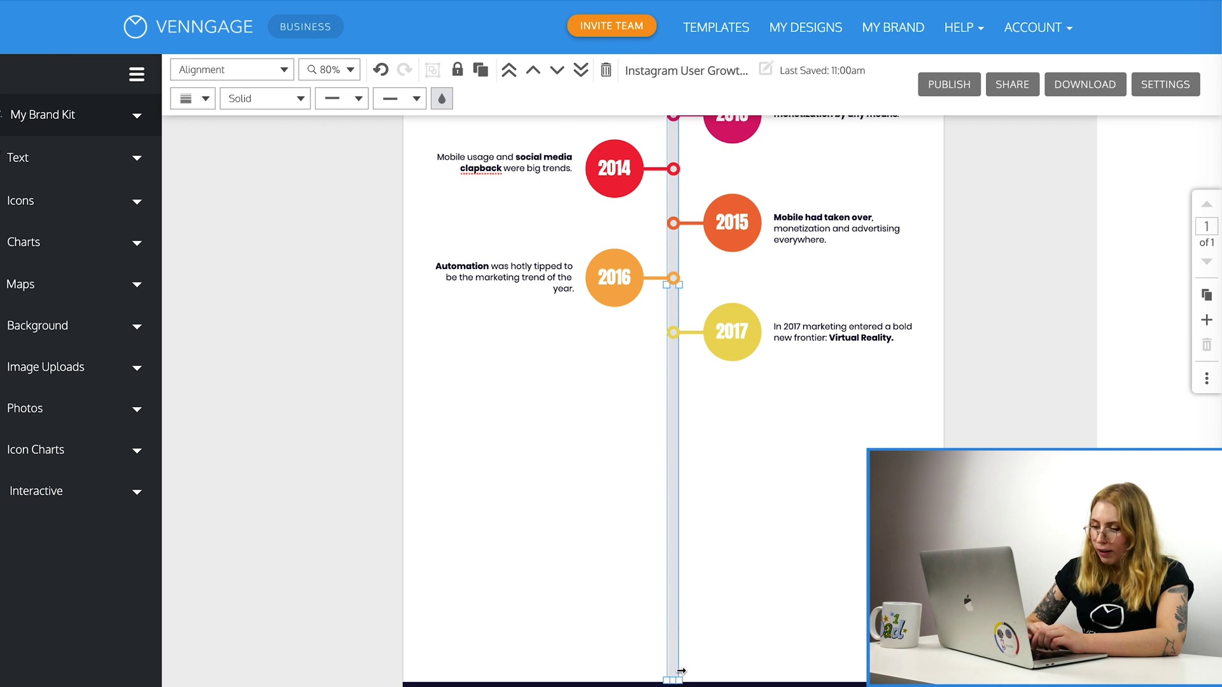
left_click(766, 578)
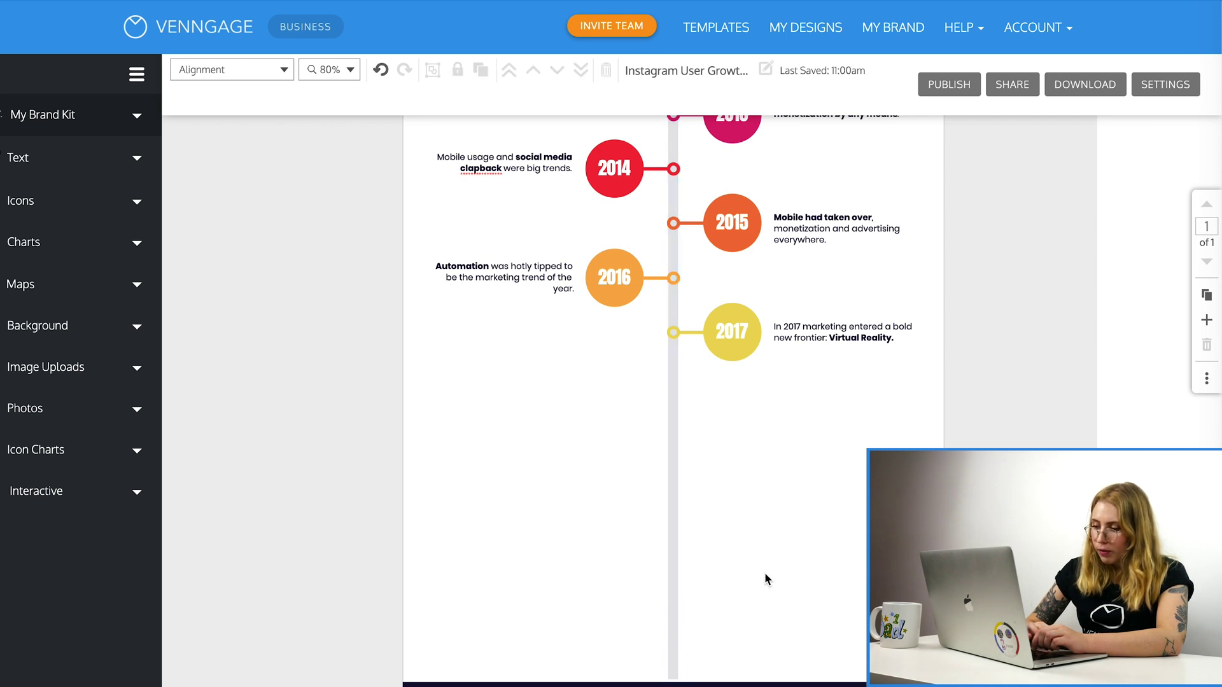
left_click(674, 651)
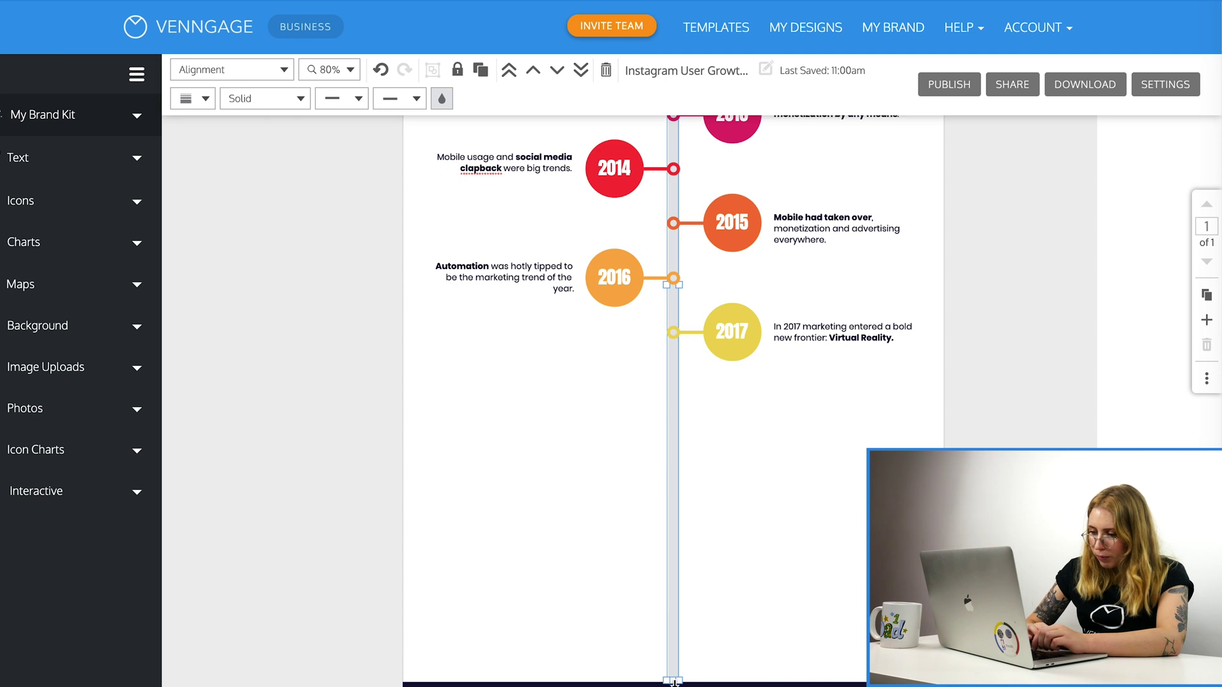
left_click(700, 674)
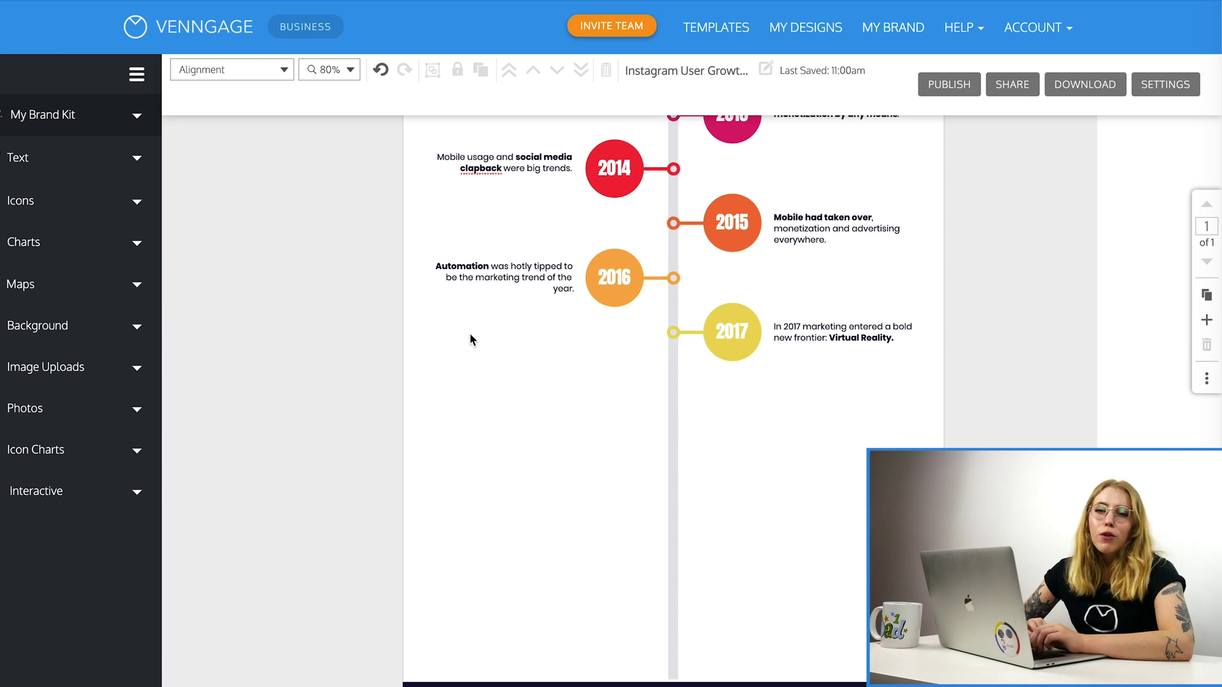
Duplicate the 2016 entry and place the copy below the 2017 entry
left_click_drag(415, 238, 655, 313)
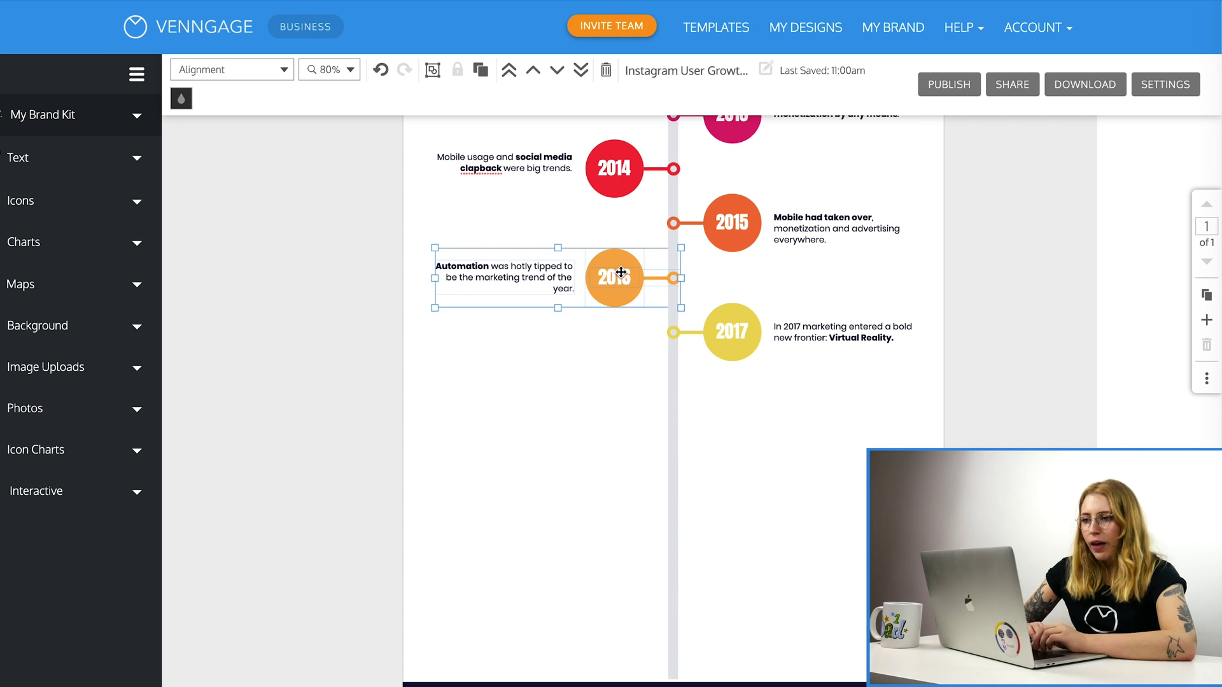
left_click(482, 75)
left_click(651, 299)
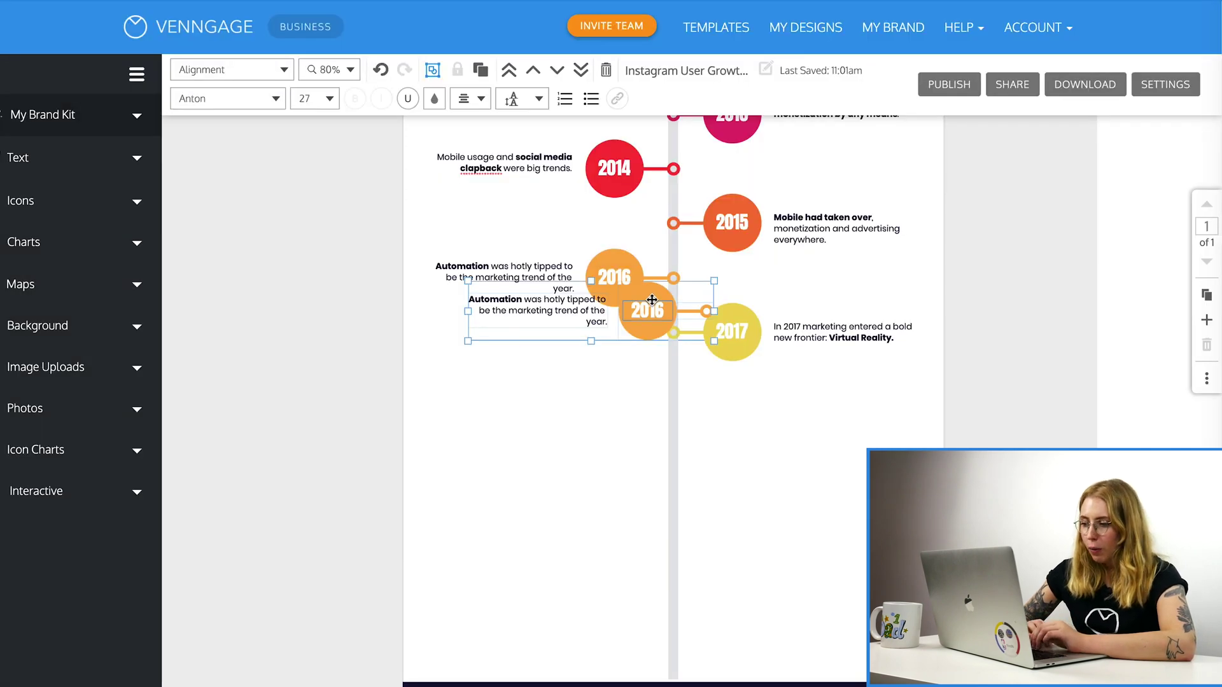
left_click_drag(652, 300, 616, 384)
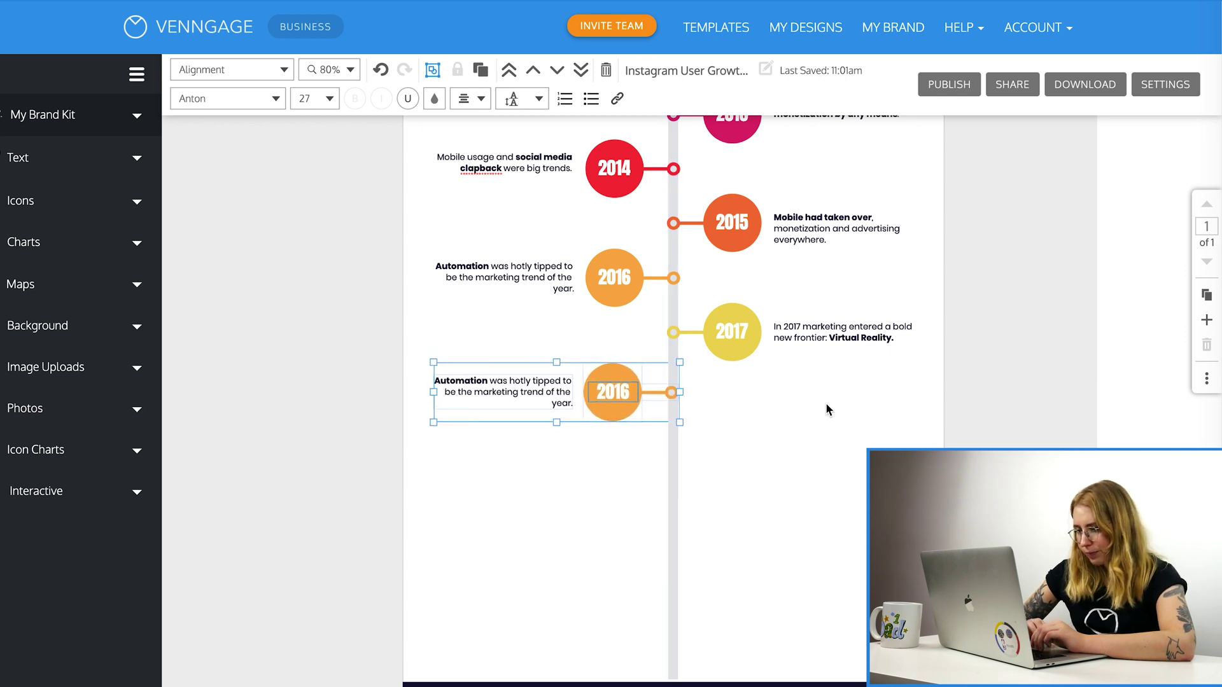
left_click(827, 410)
Duplicate the 2017 entry and place the copy below the new 2016 copy
left_click_drag(888, 392, 692, 310)
left_click(482, 77)
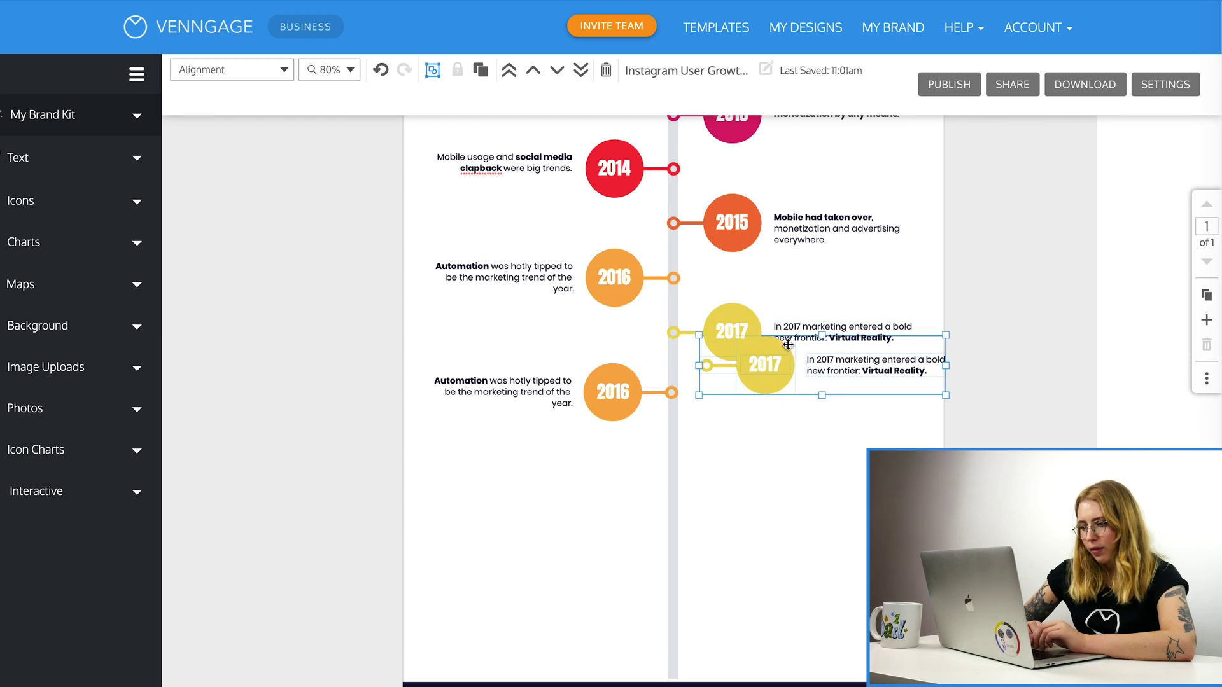
left_click_drag(766, 343, 737, 431)
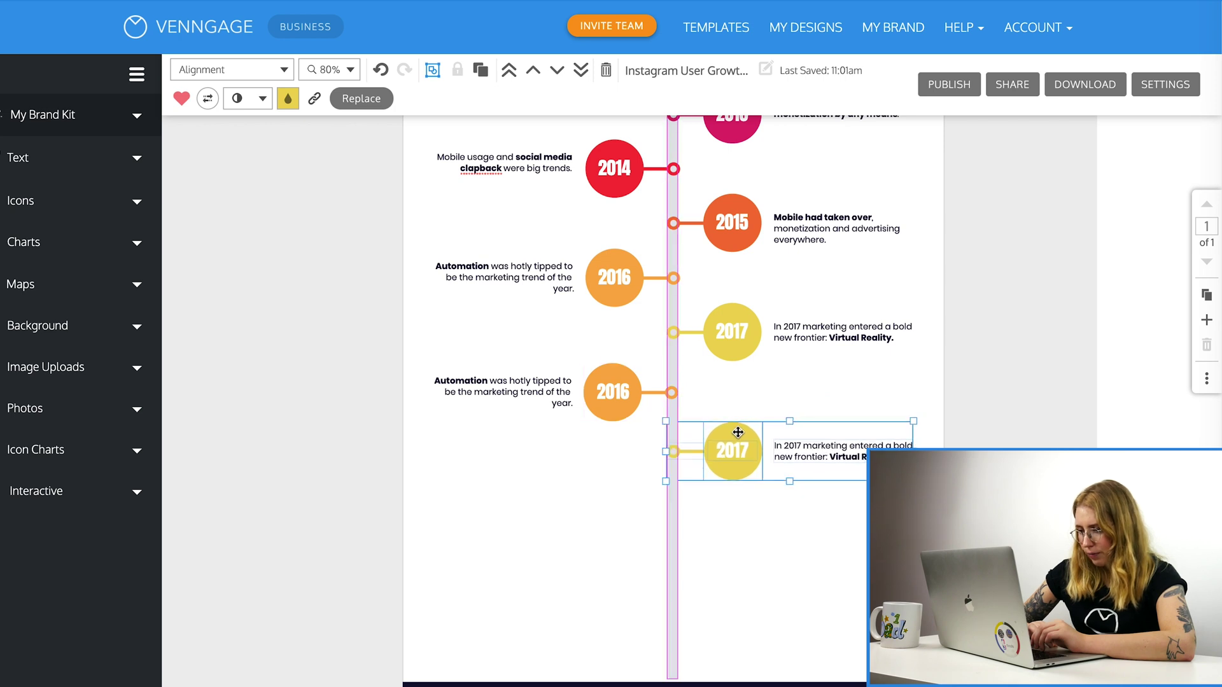
left_click(784, 559)
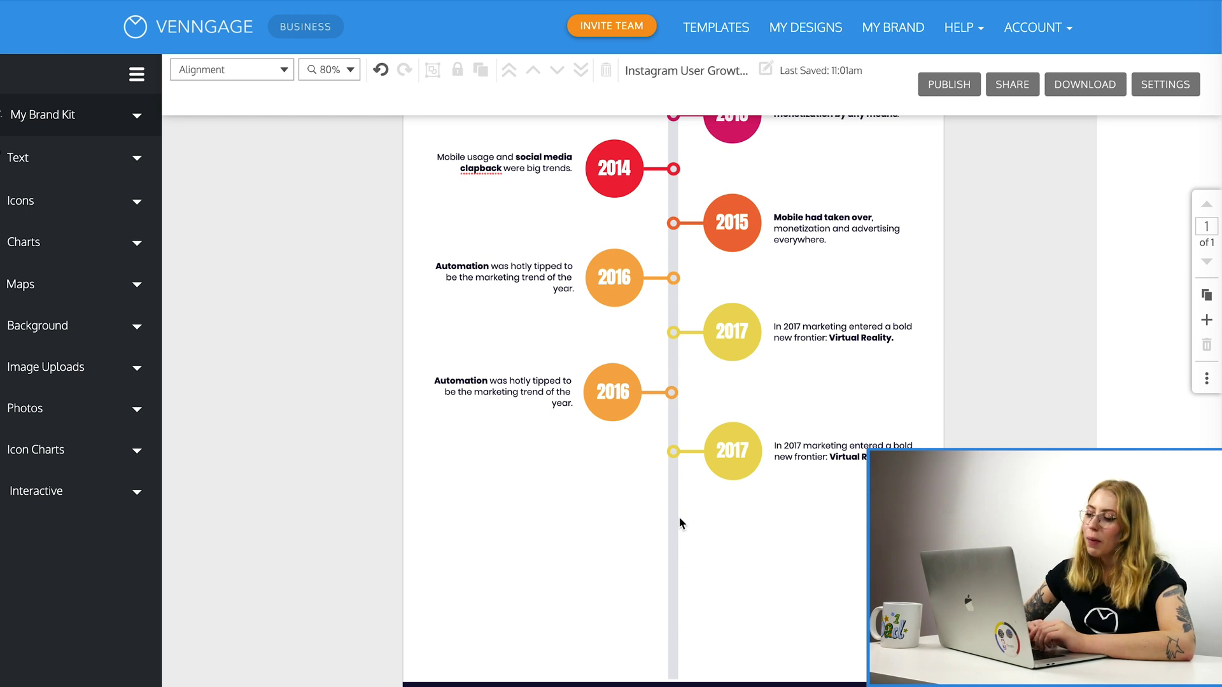
left_click(615, 374)
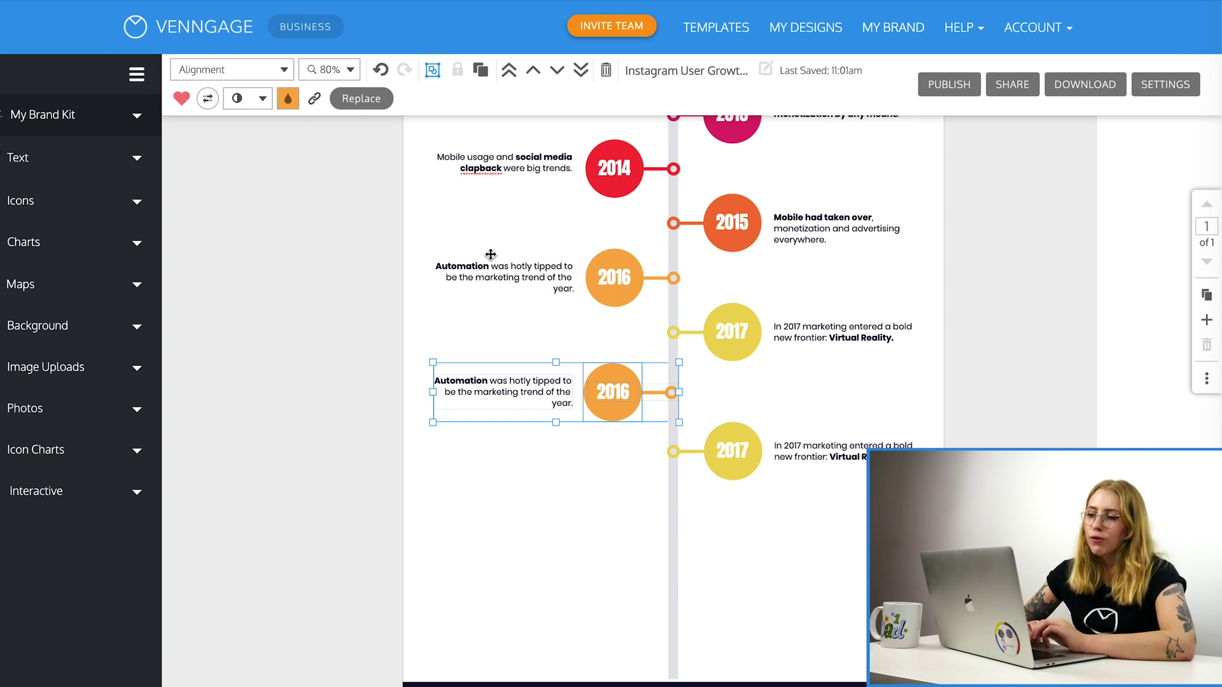
Ungroup the lower 2016 copy and recolour its circle to lime green #B1E04D
left_click(434, 71)
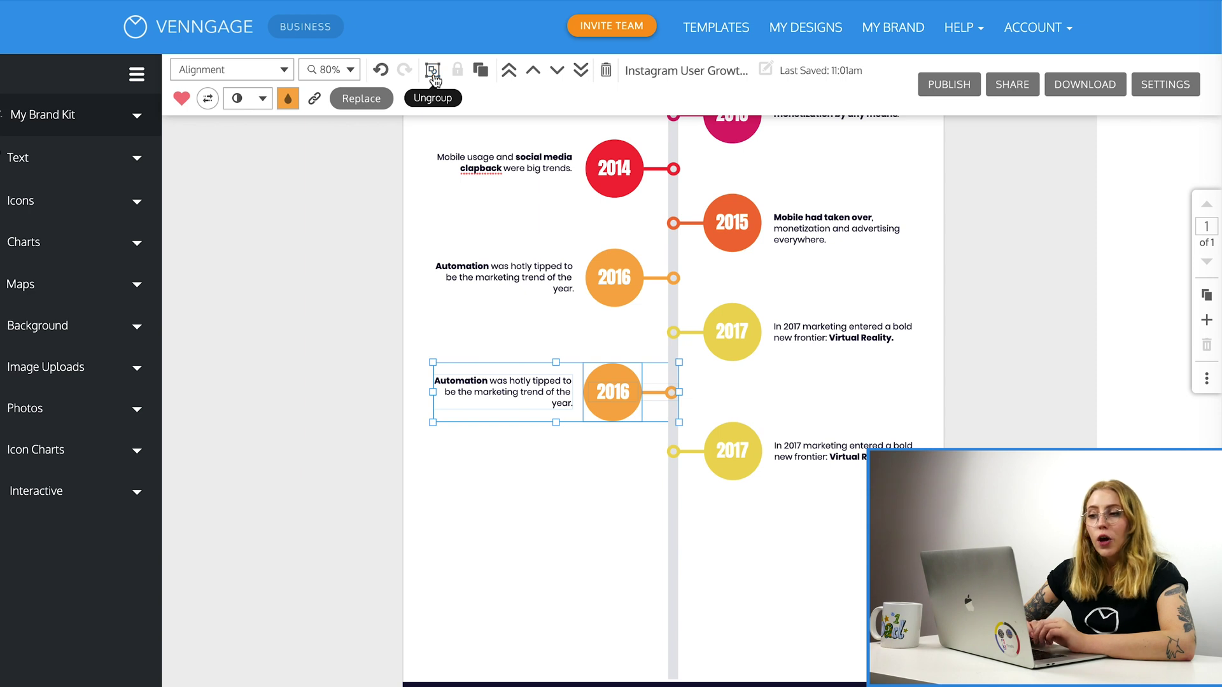
left_click(466, 316)
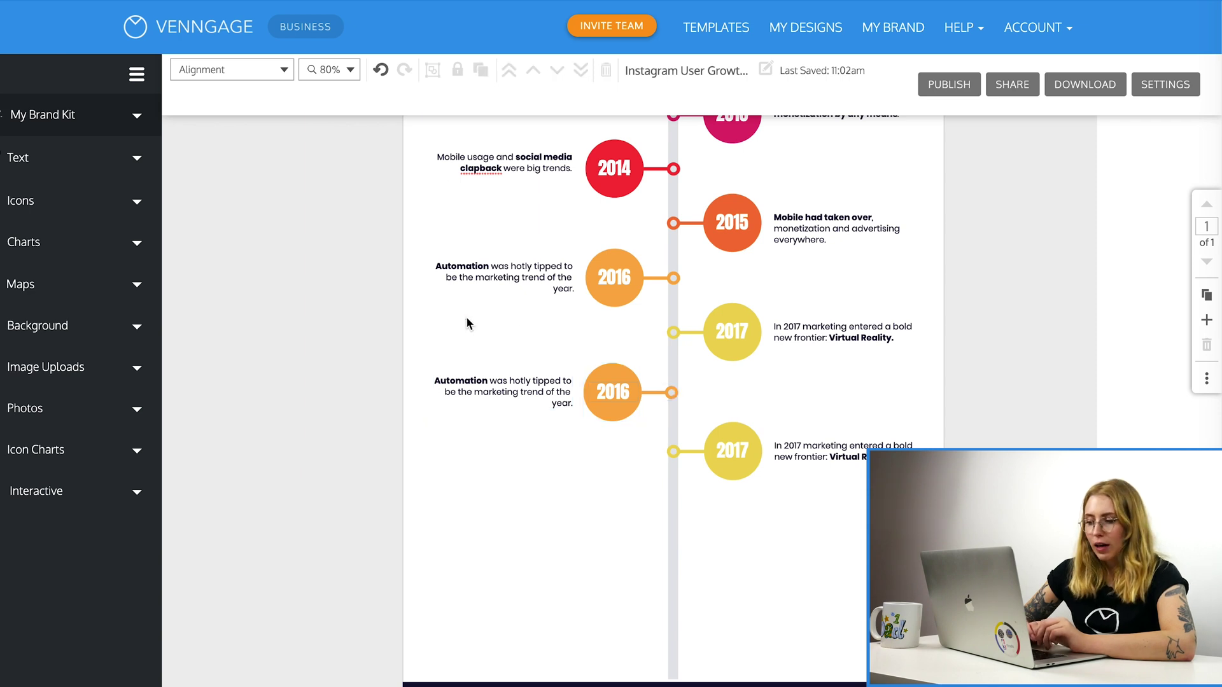
left_click(620, 369)
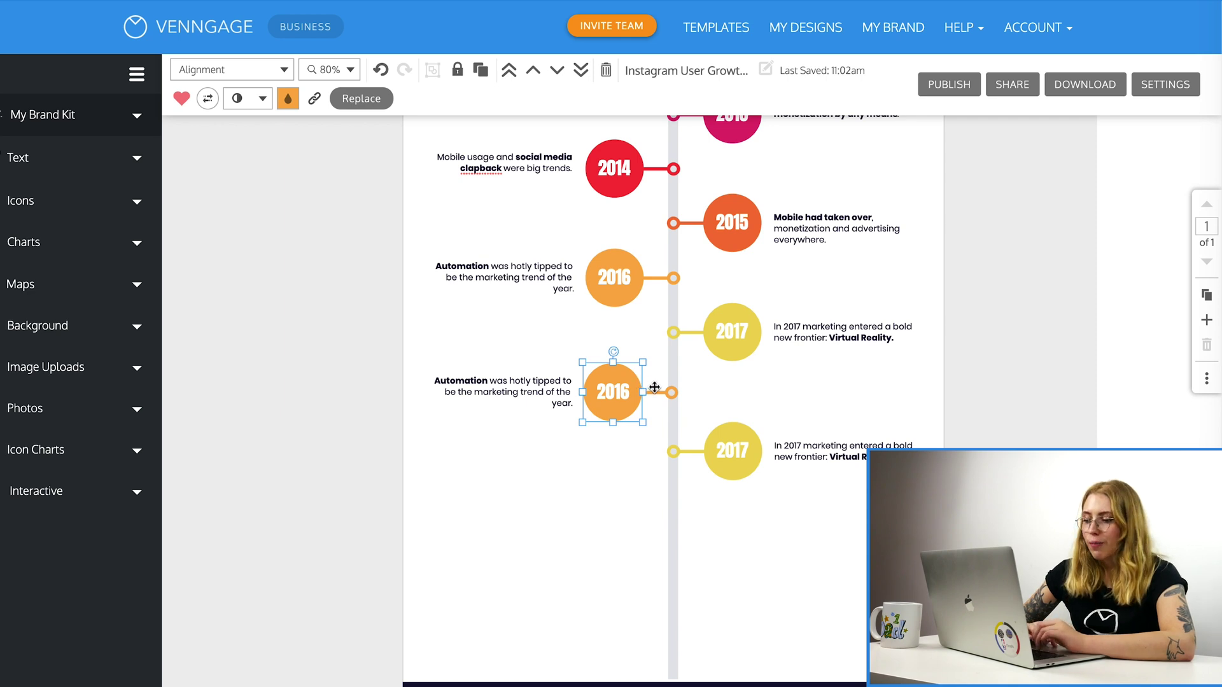
left_click(289, 100)
left_click(189, 144)
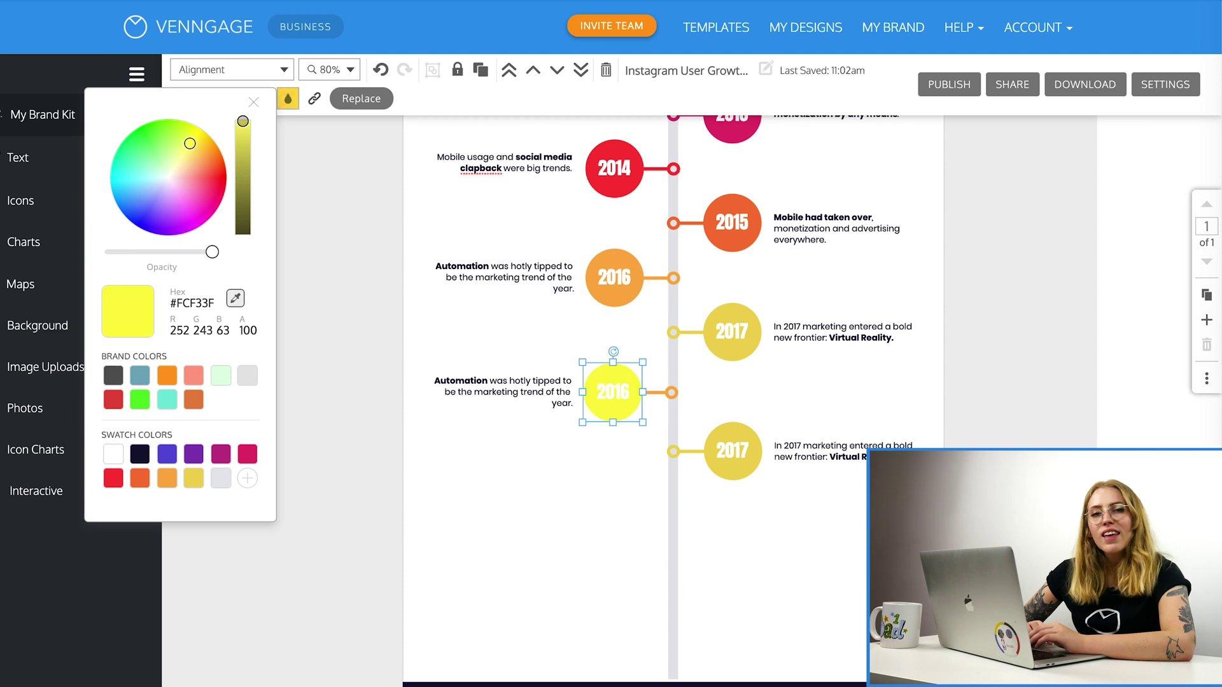
mouse_move(189, 143)
left_mouse_down()
mouse_move(181, 127)
mouse_move(175, 141)
mouse_move(243, 151)
mouse_move(242, 135)
left_mouse_up()
left_click(243, 156)
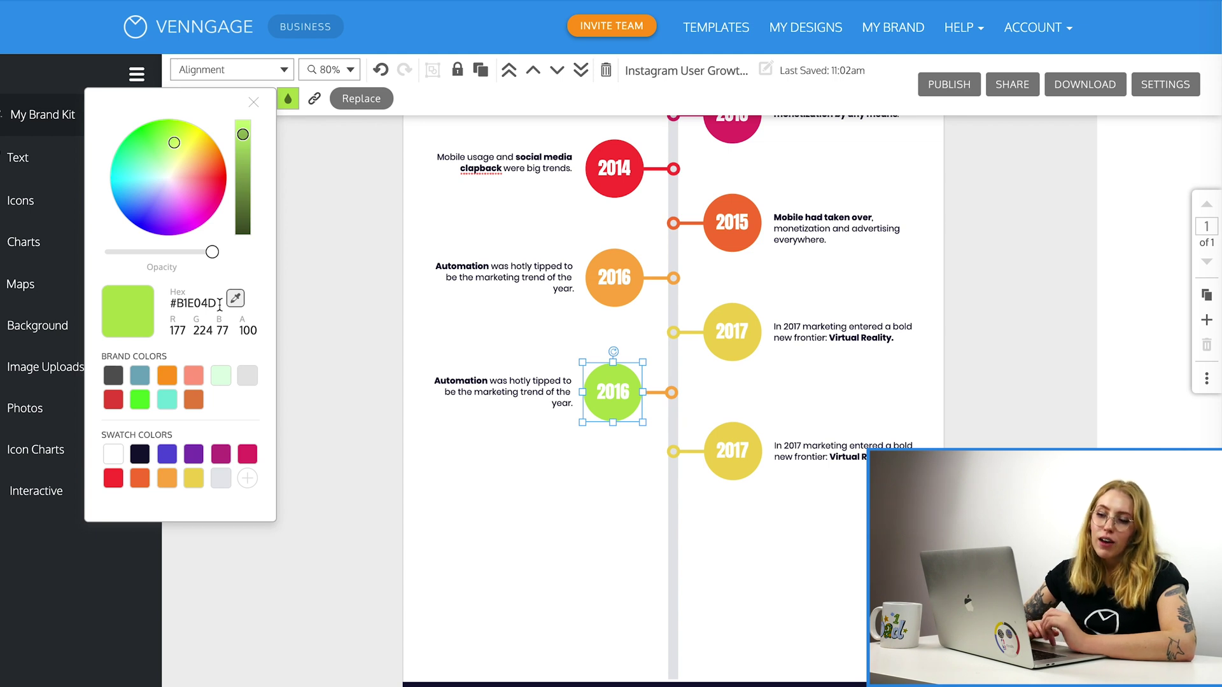
left_click(219, 304)
left_click_drag(220, 304, 167, 304)
key("ctrl+c")
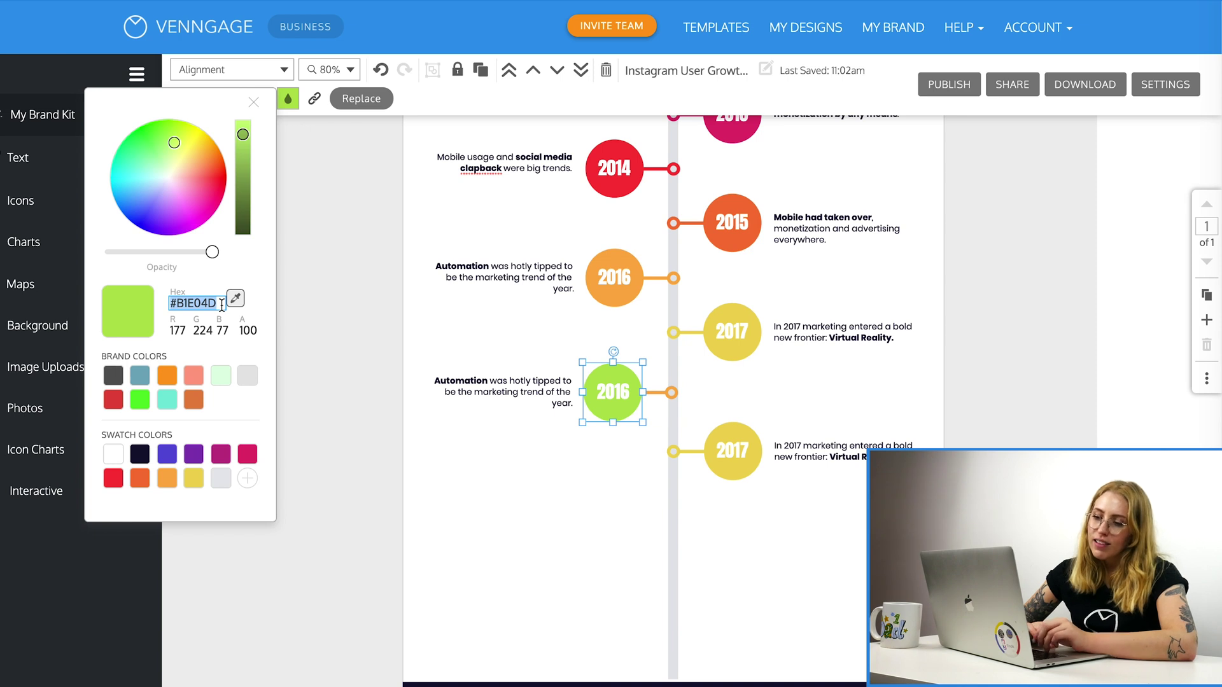
Set the connector line beside that circle to the same #B1E04D green
left_click(654, 390)
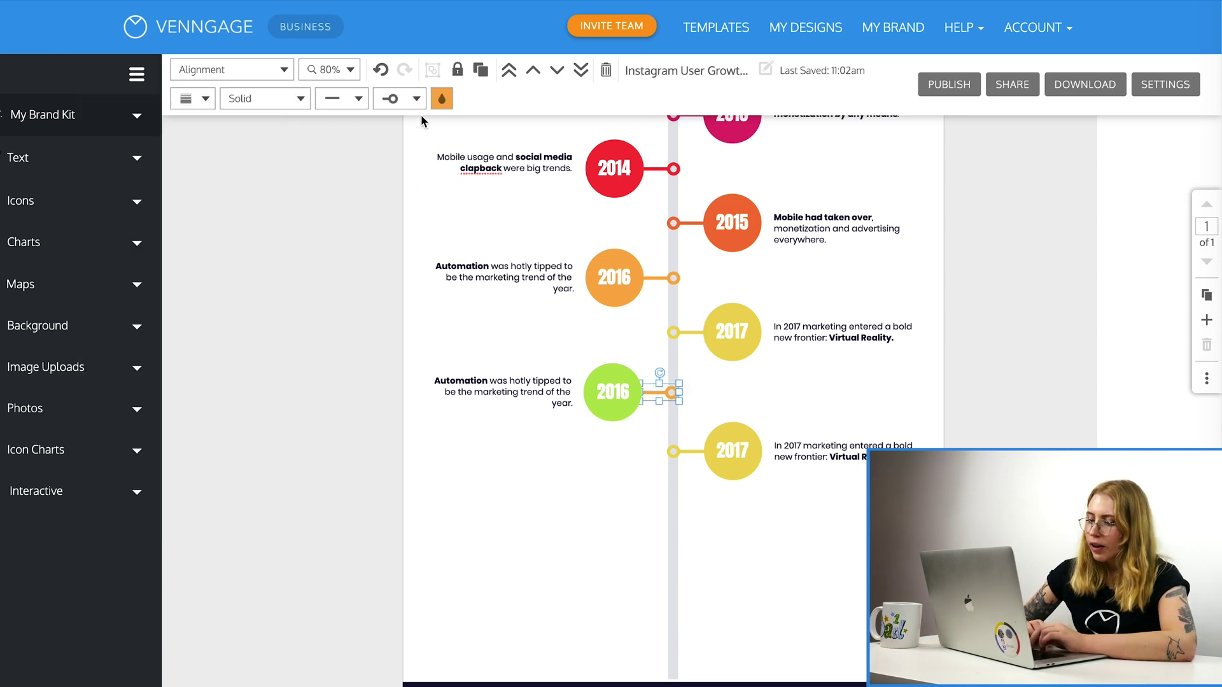
left_click(441, 98)
left_click(370, 303)
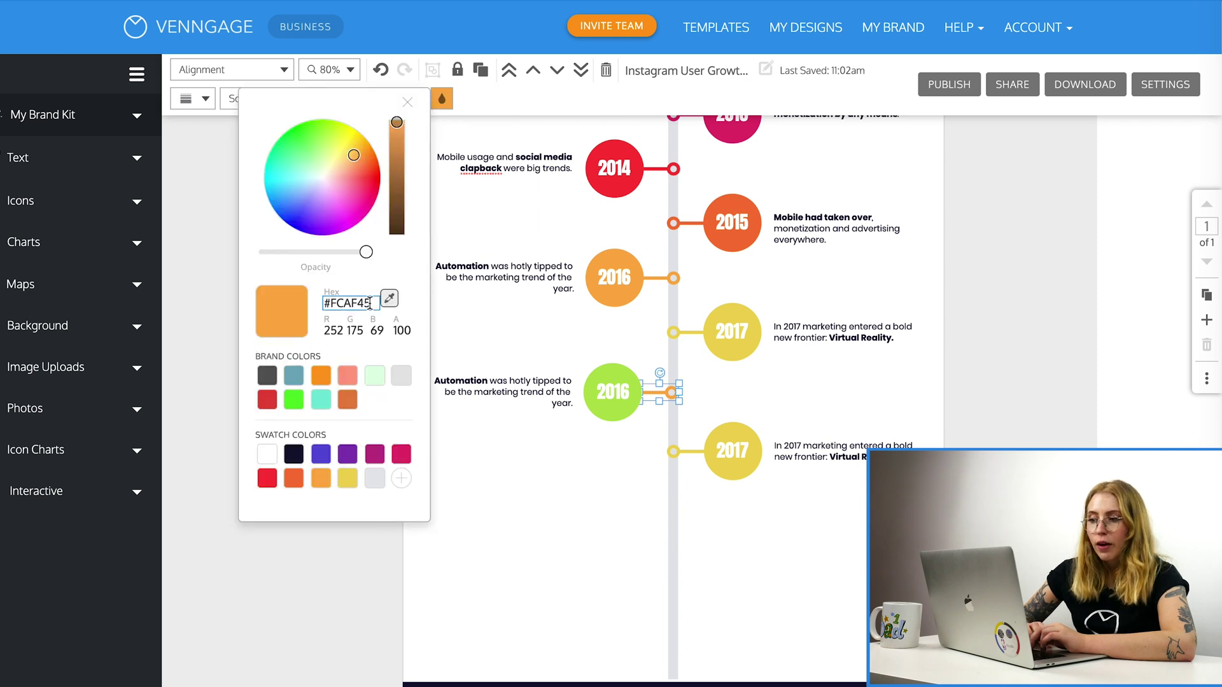
key("ctrl+a")
key("ctrl+v")
key("Return")
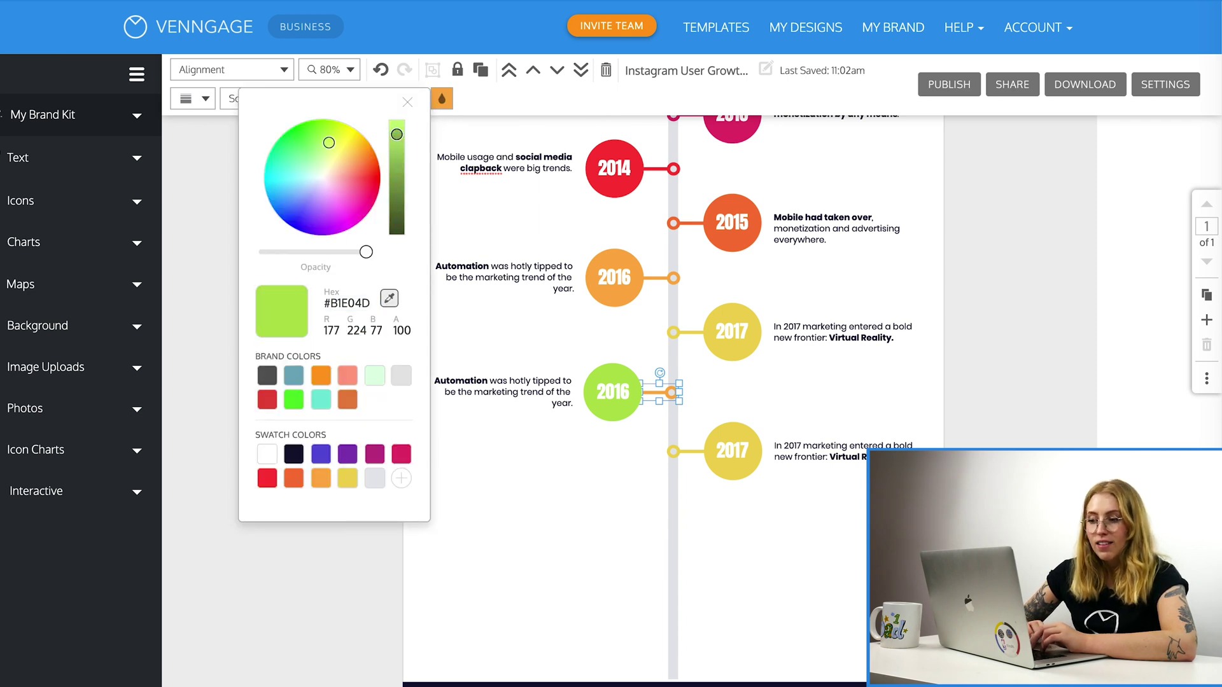
left_click(514, 475)
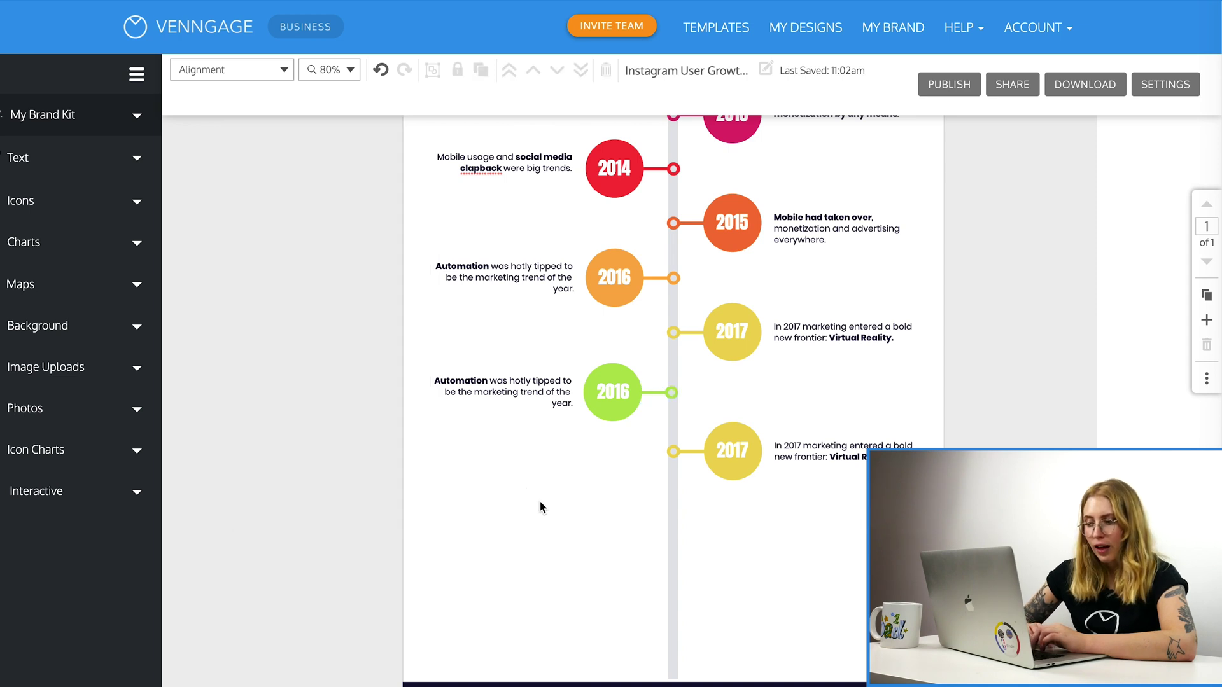
left_click(738, 428)
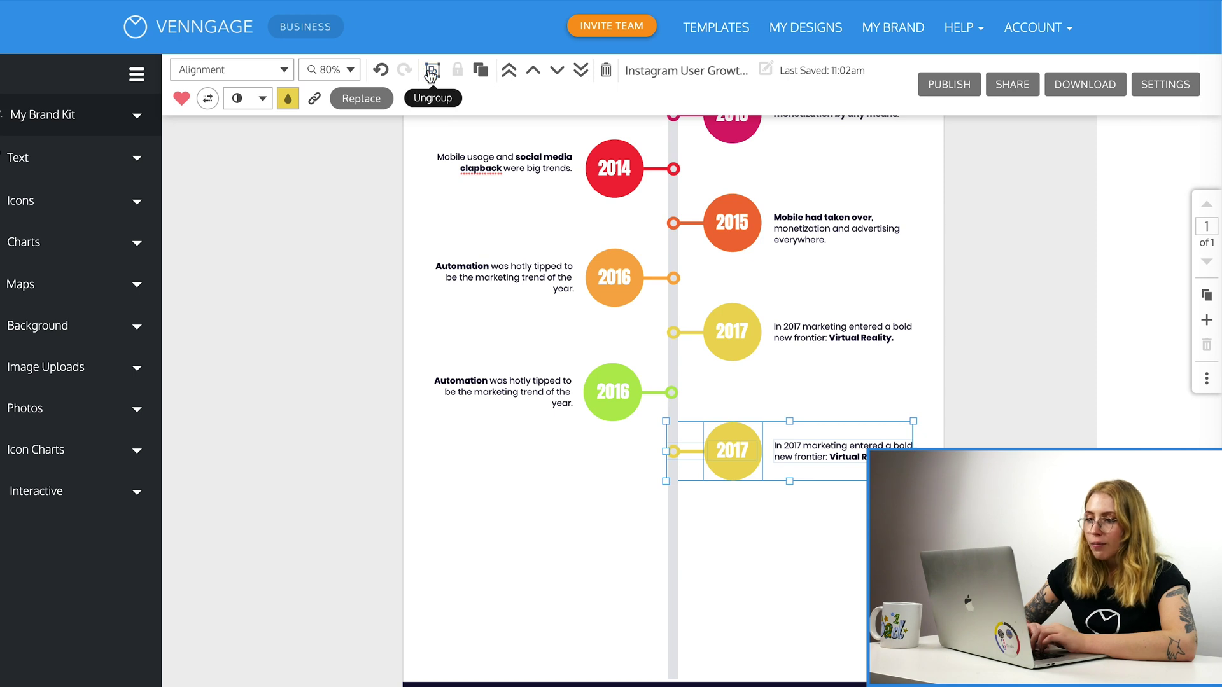
Ungroup the bottom 2017 copy and recolour its circle to teal green #3ECCA4
left_click(768, 396)
left_click(733, 437)
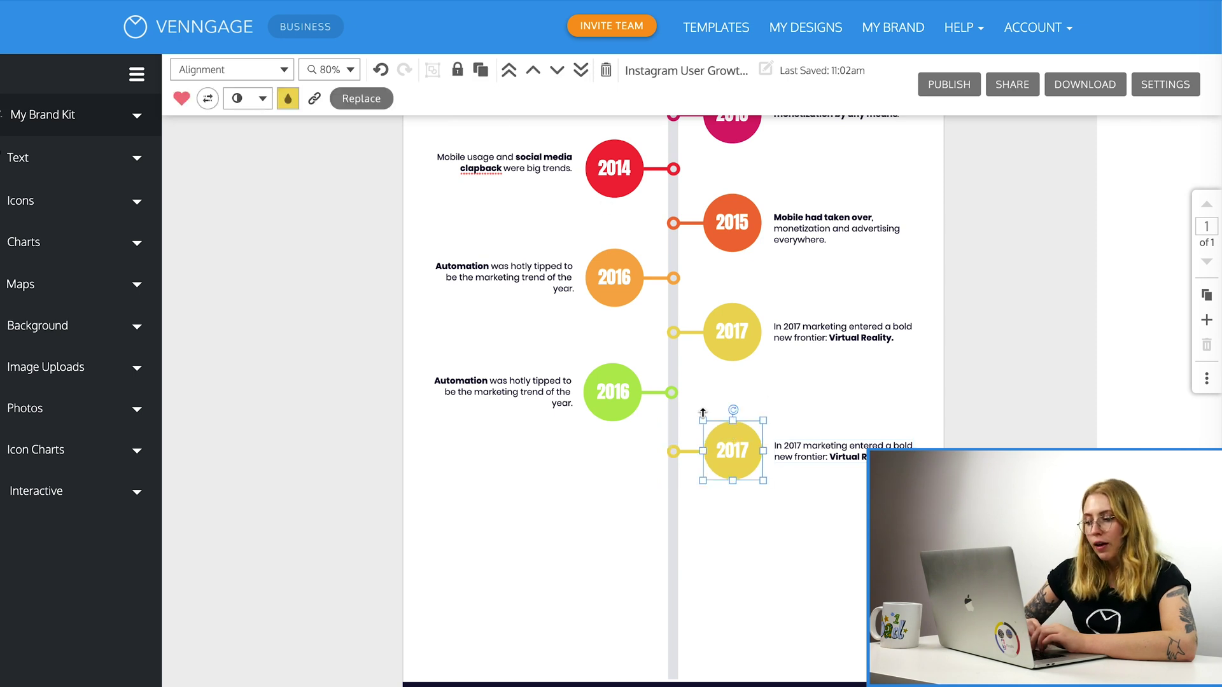
left_click(288, 100)
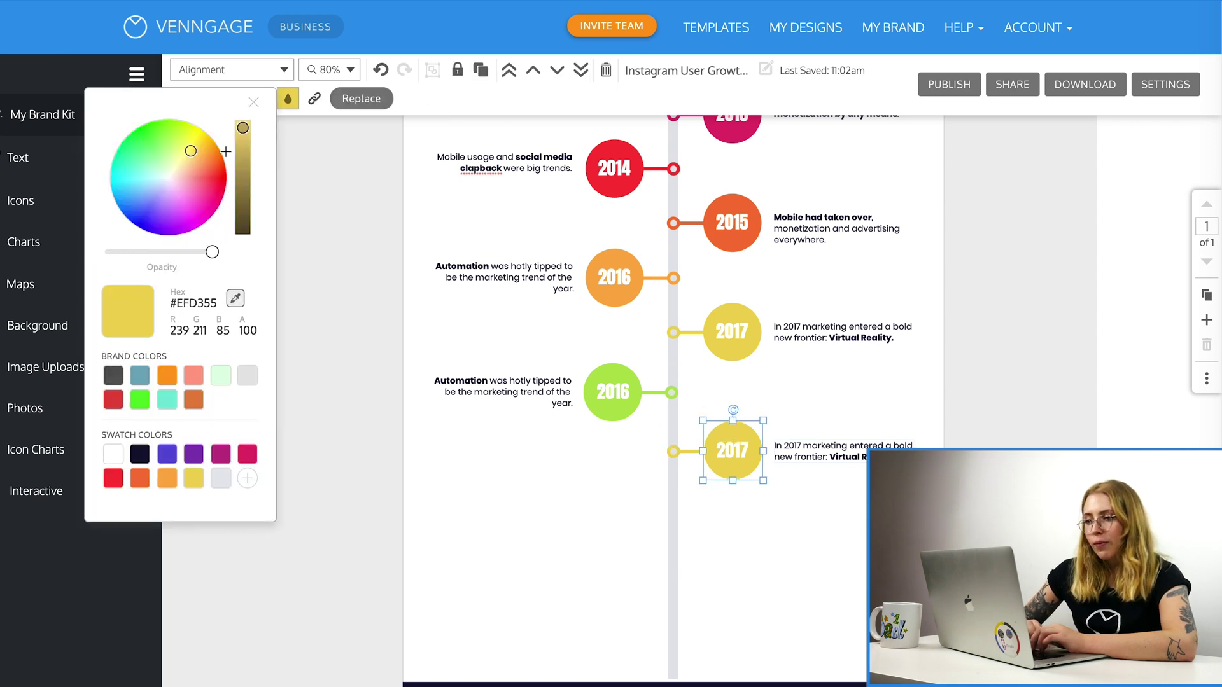
left_click_drag(189, 151, 131, 166)
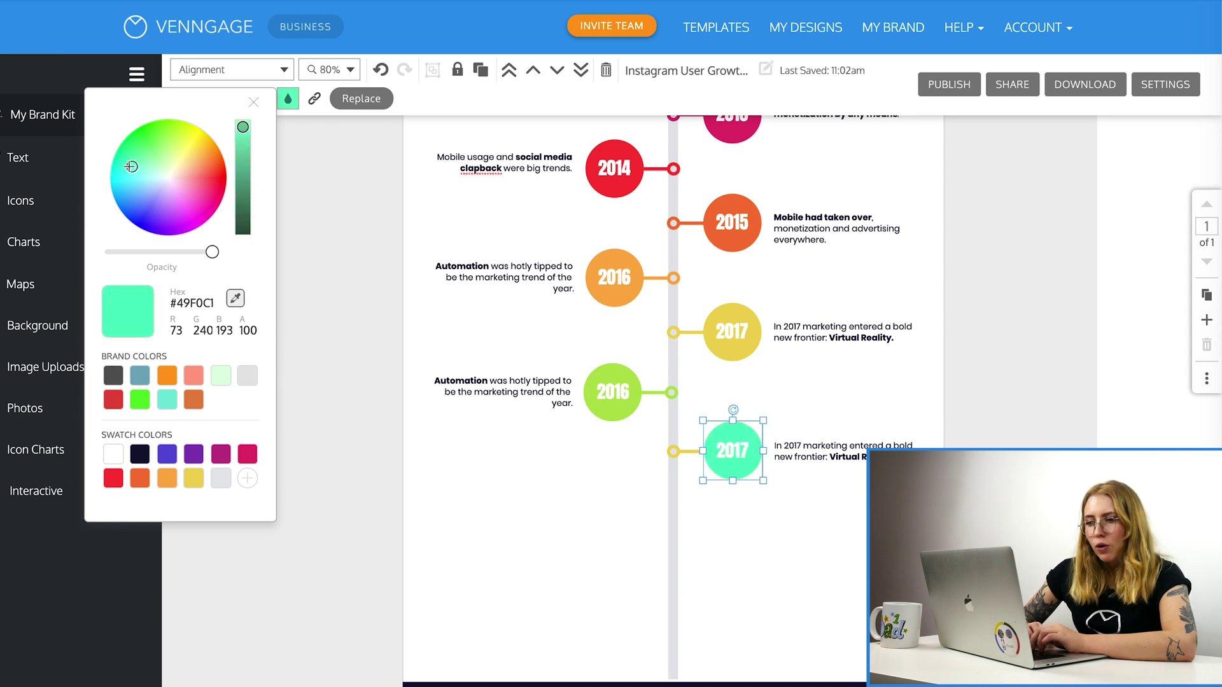
left_click_drag(243, 127, 243, 143)
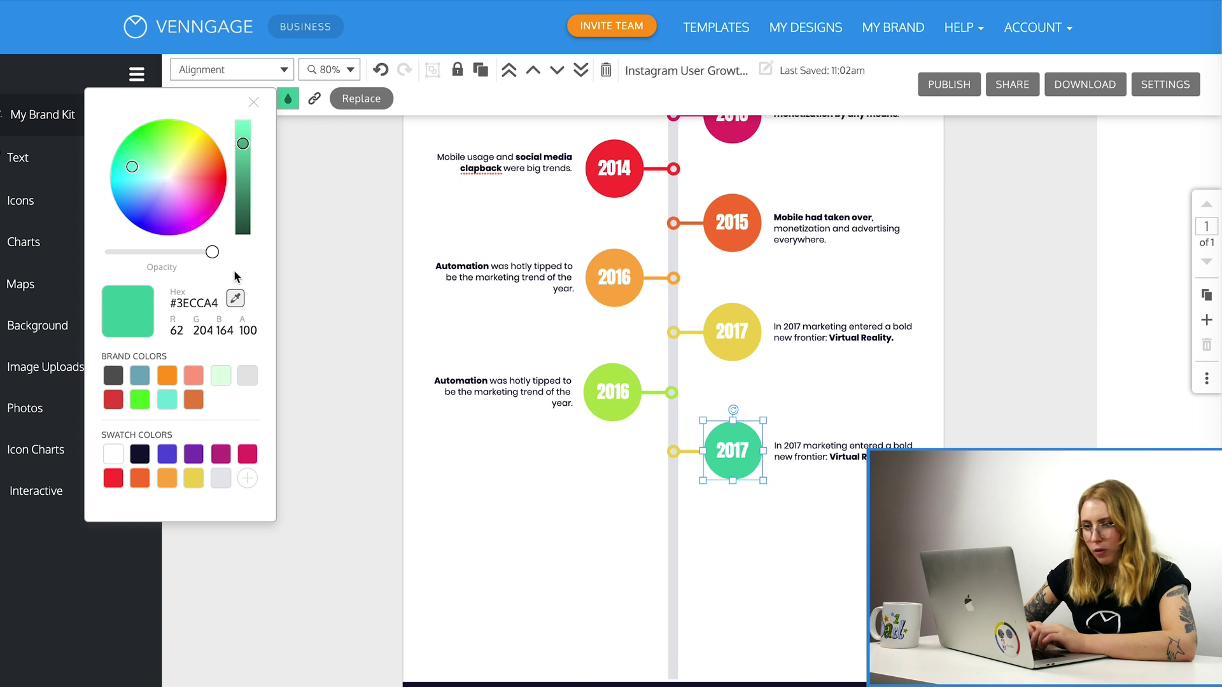
left_click_drag(220, 304, 164, 310)
key("ctrl+c")
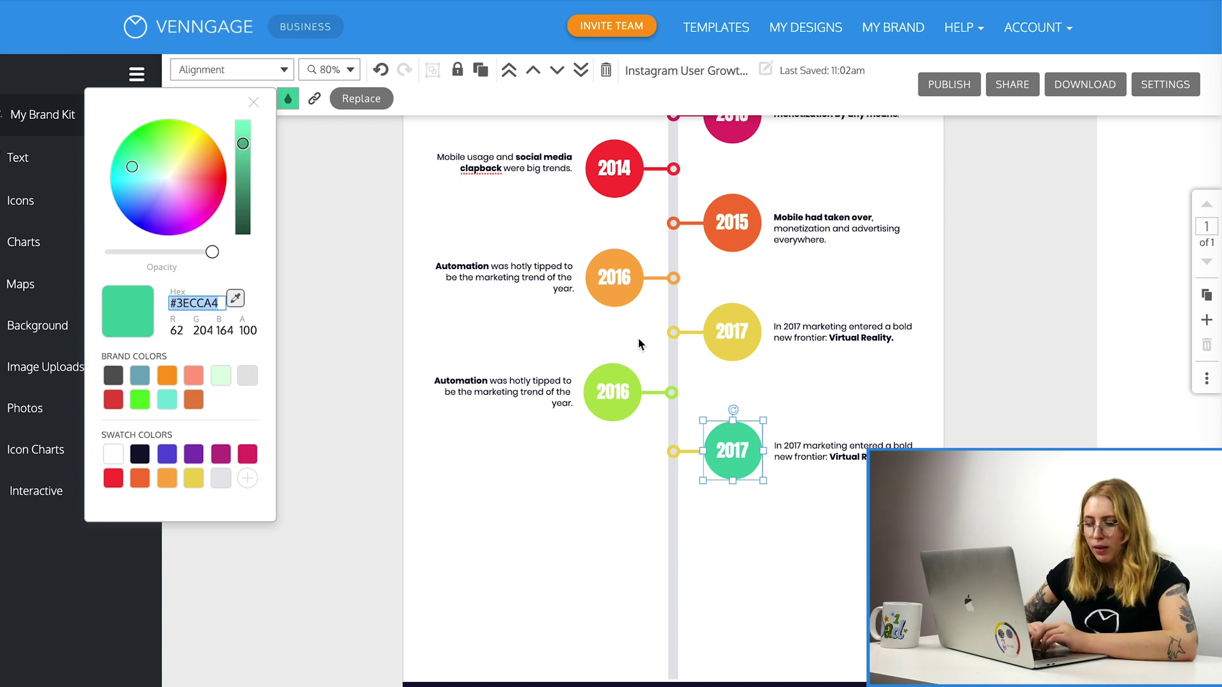
Set the connector line beside the 2017 circle to the same #3ECCA4 teal
left_click(688, 450)
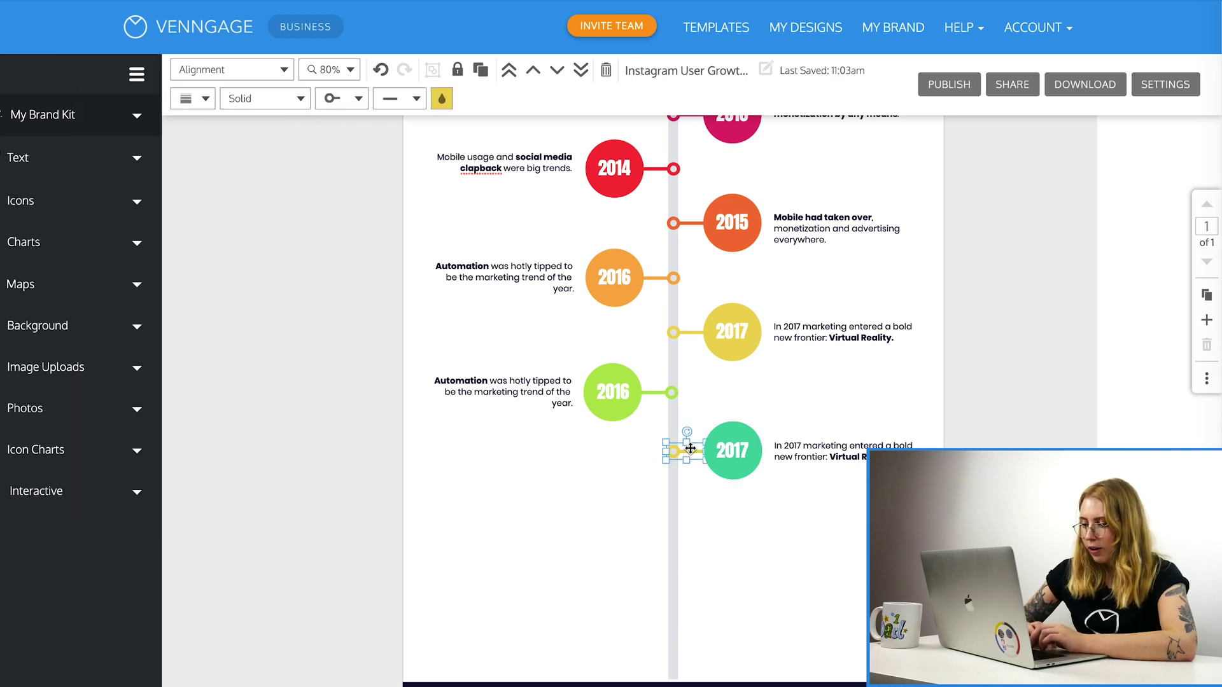
left_click(441, 98)
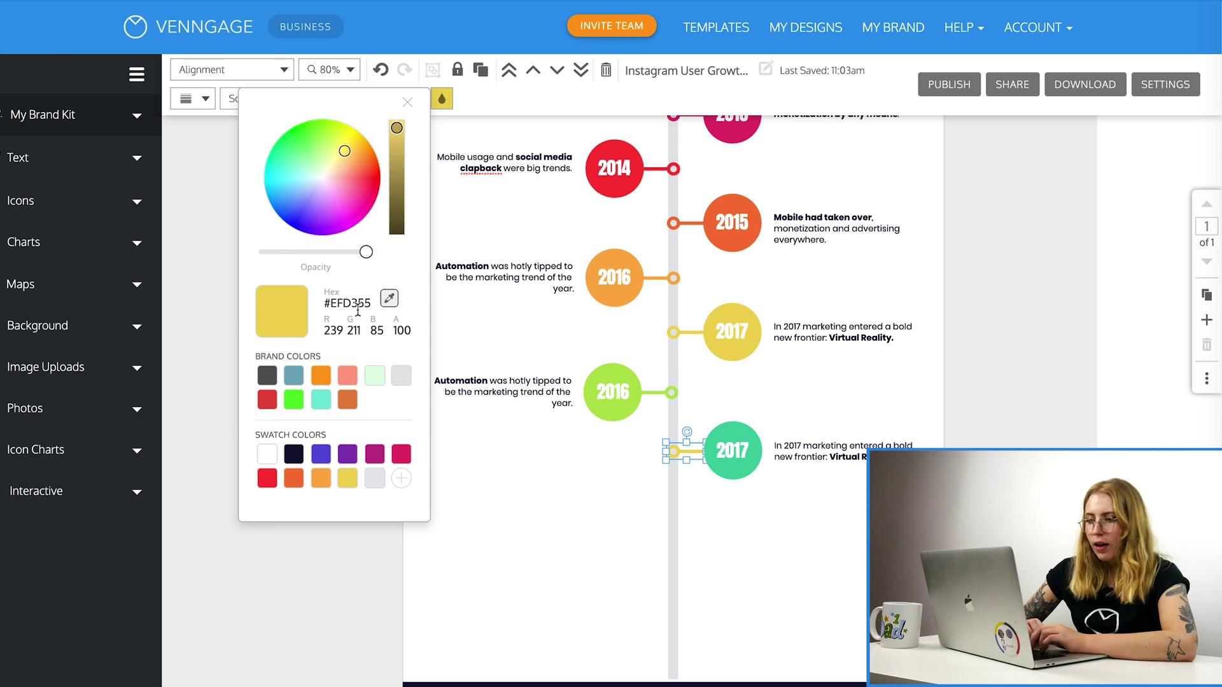
left_click_drag(370, 305, 318, 303)
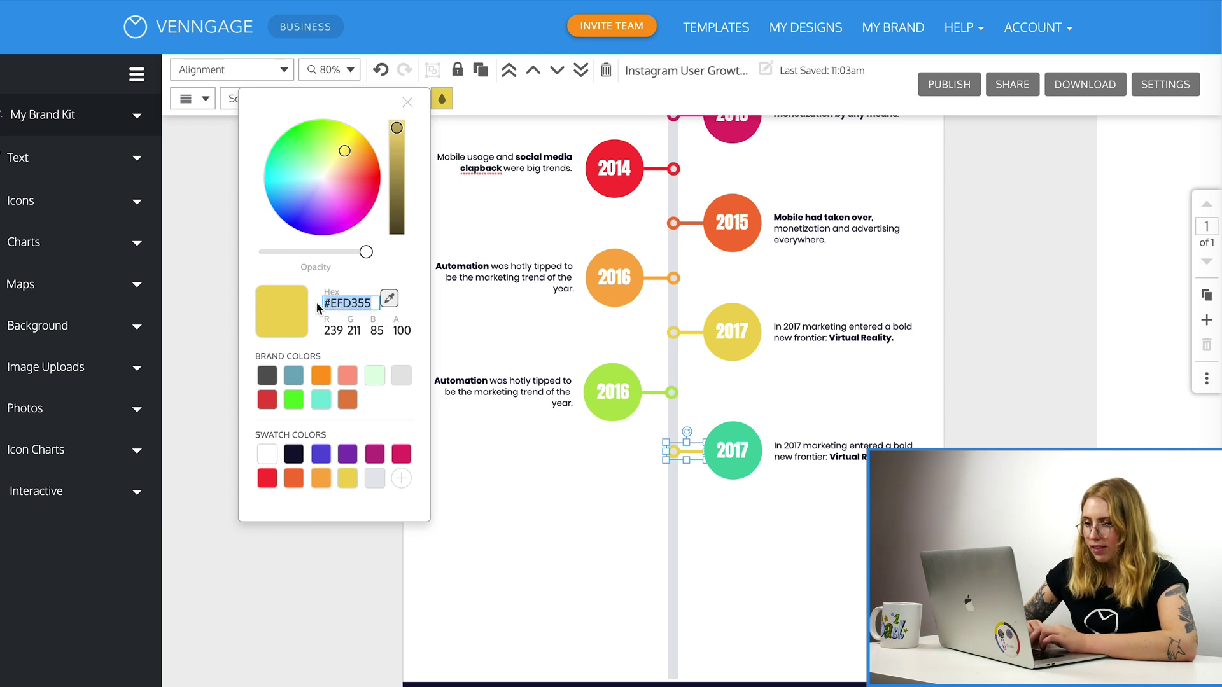
key("BackSpace")
key("ctrl+v")
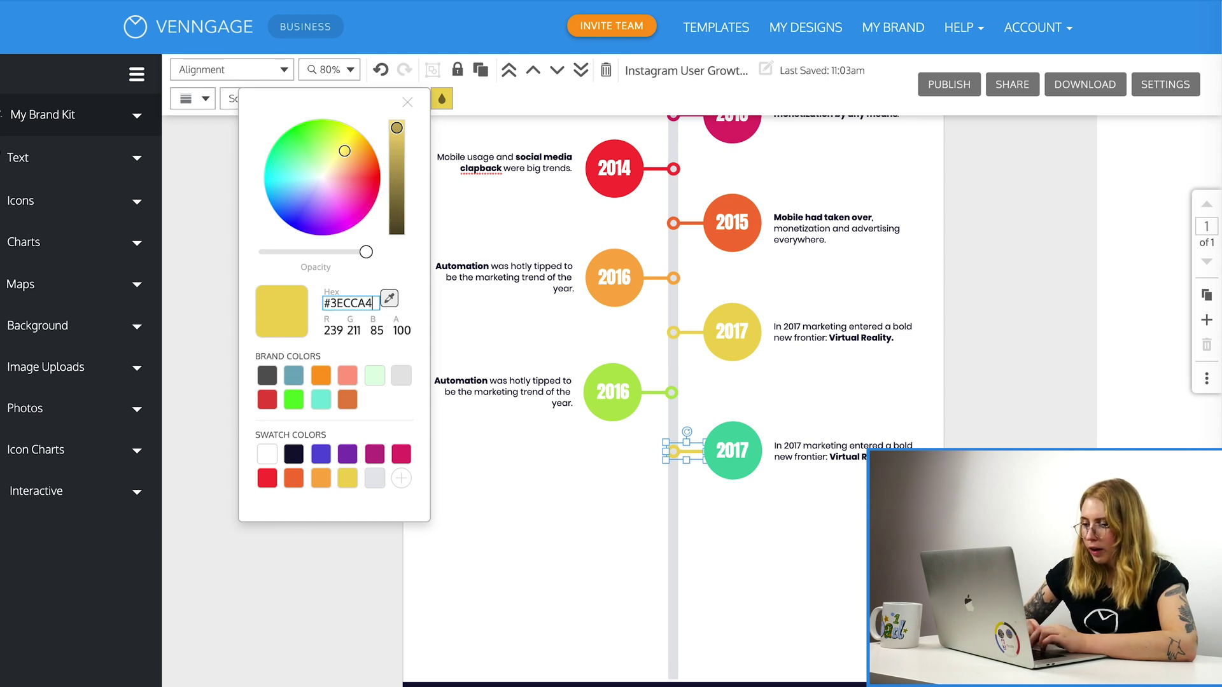
key("Return")
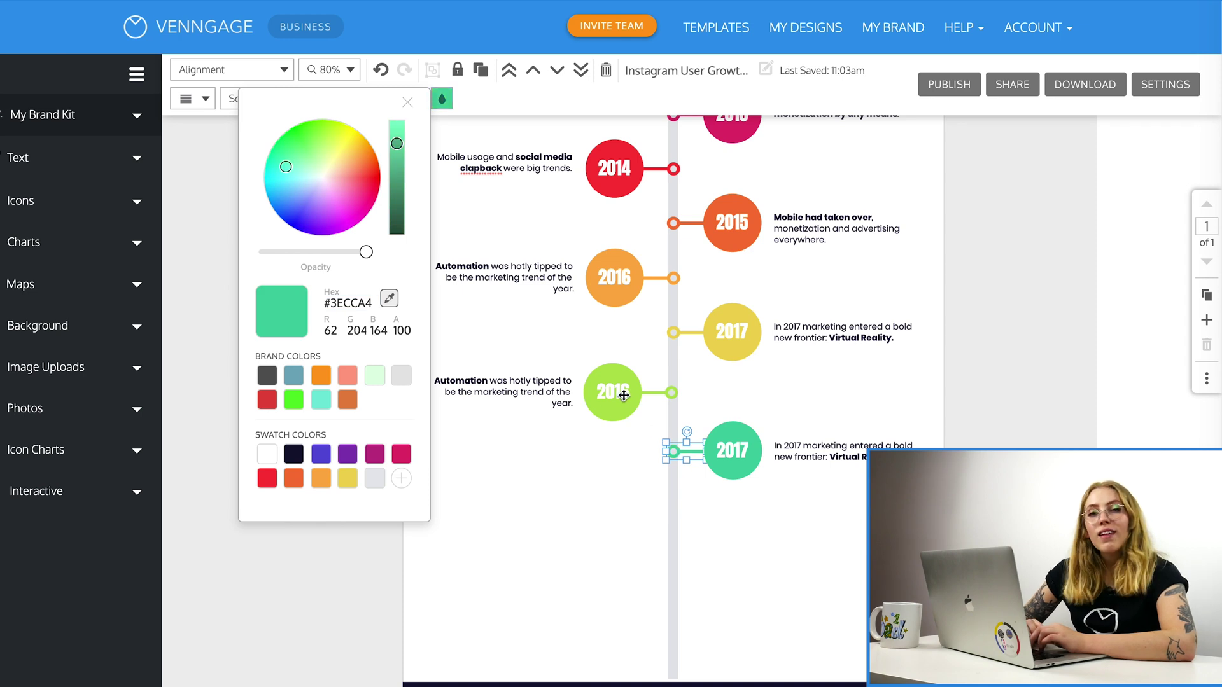
Relabel the green circle 2018 and the teal circle 2019
double_click(622, 392)
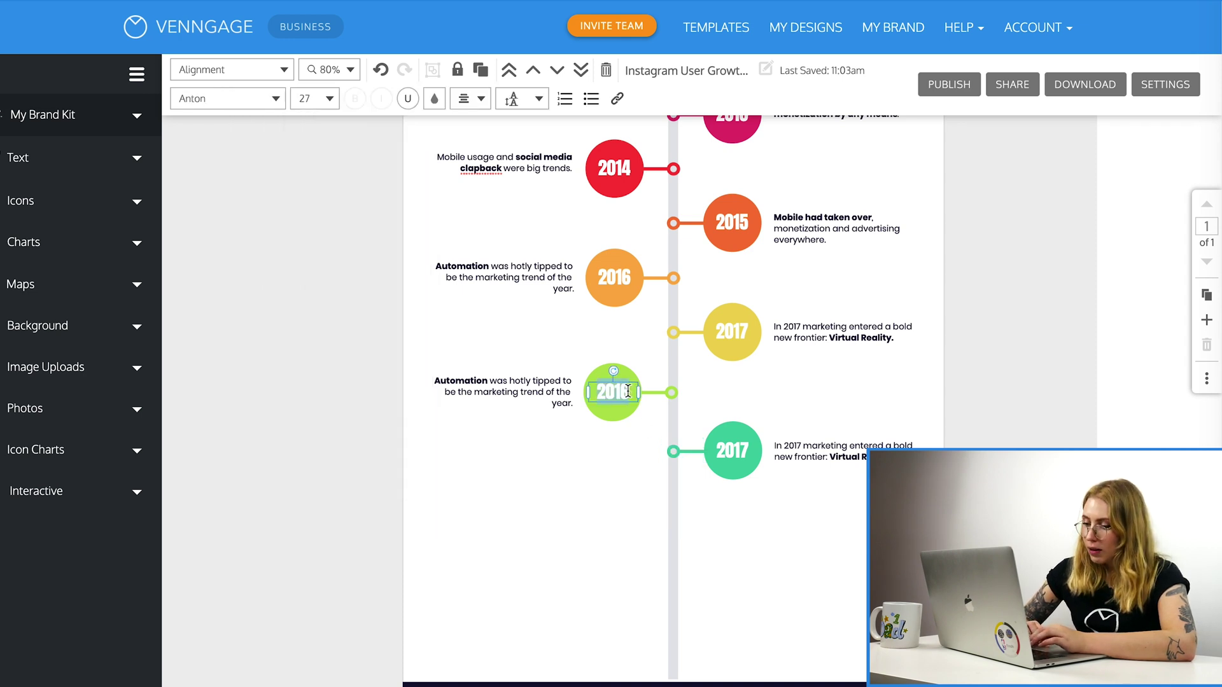
left_click(629, 392)
key("BackSpace")
type("8")
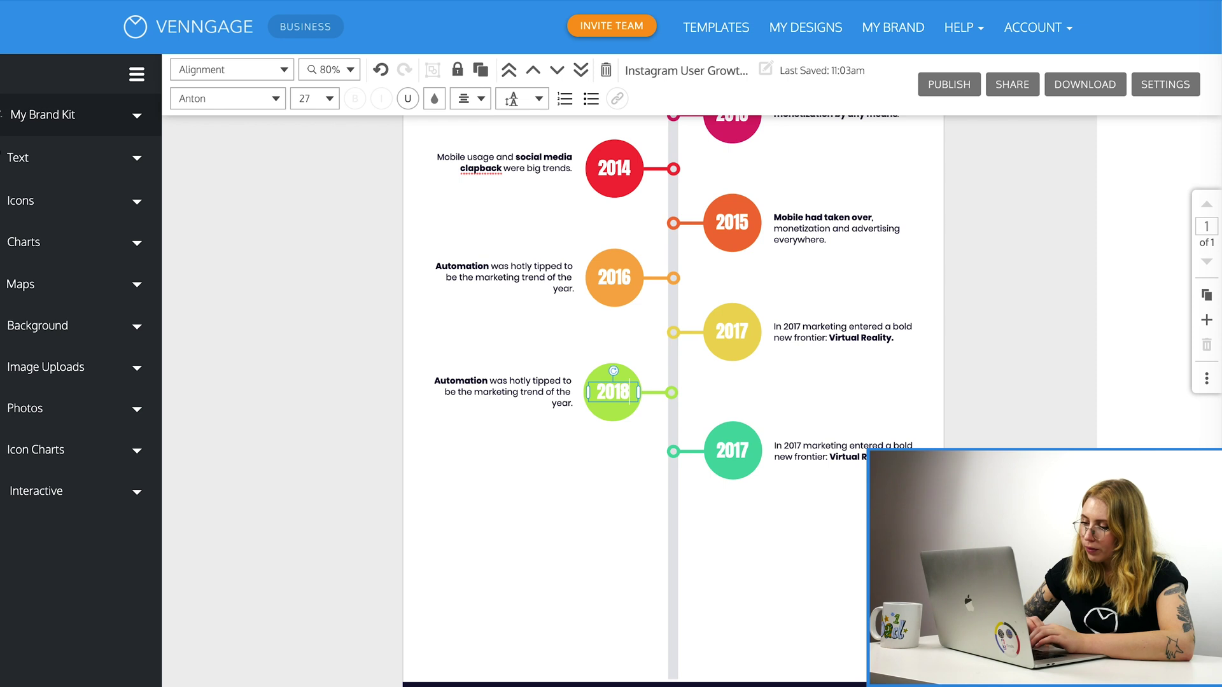
left_click(744, 450)
key("BackSpace")
type("9")
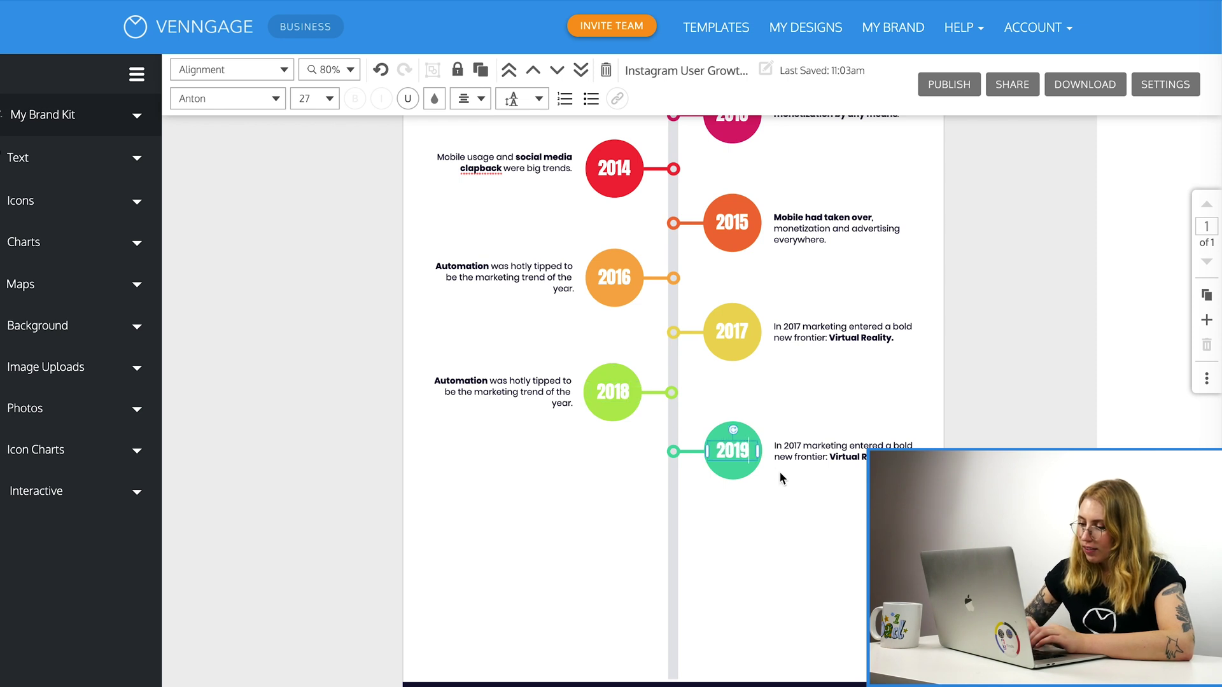
left_click(796, 515)
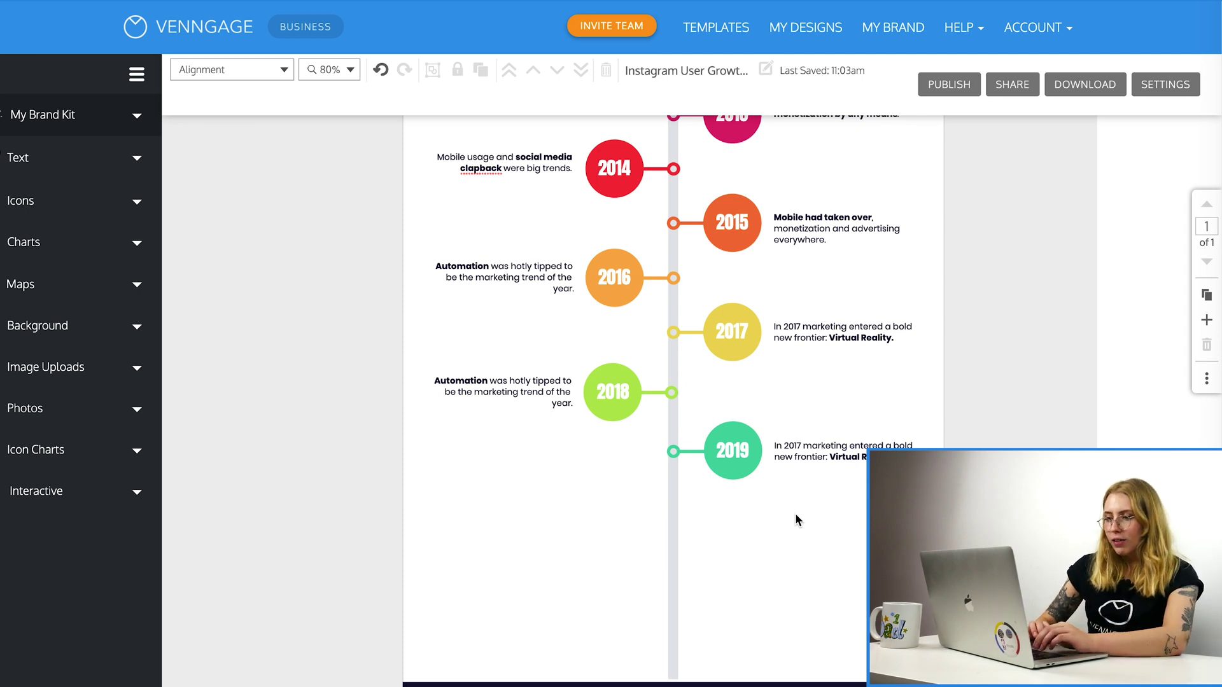
key("super+Tab")
Fill the 2018 caption with the data privacy and longer form content sentence, bolding only 'data privacy'
scroll(605, 528, "down", 3)
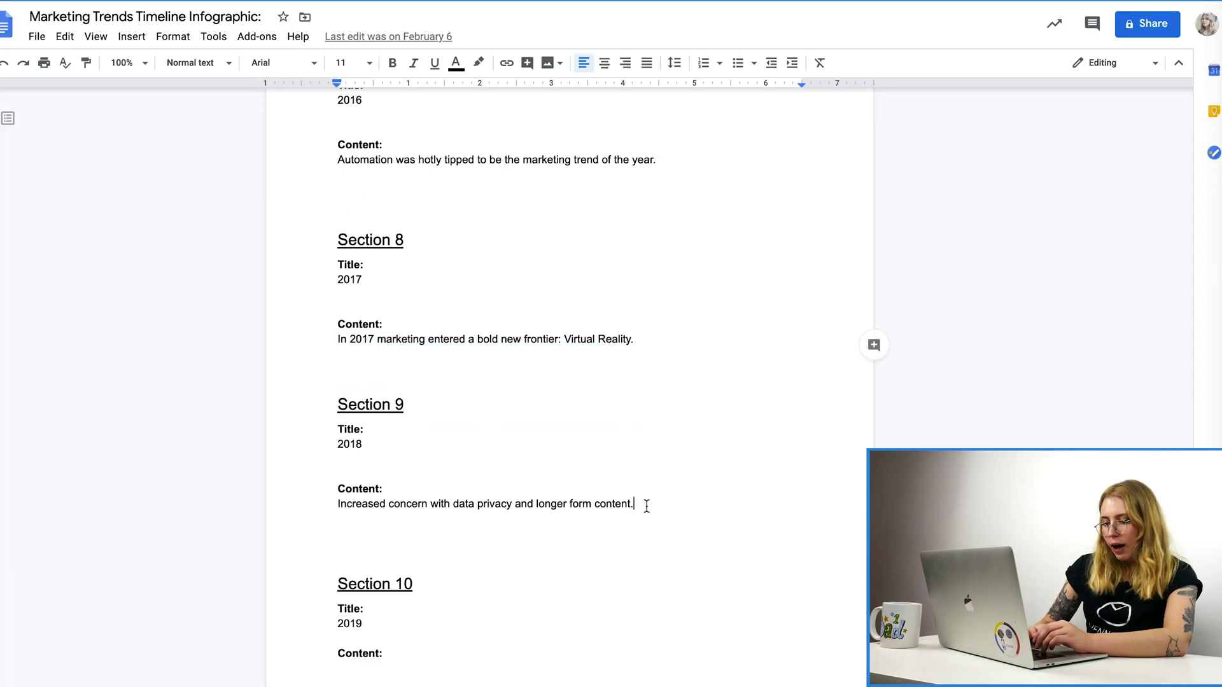
left_click_drag(640, 504, 326, 493)
key("super+c")
key("super+Tab")
double_click(515, 385)
key("super+a")
key("super+v")
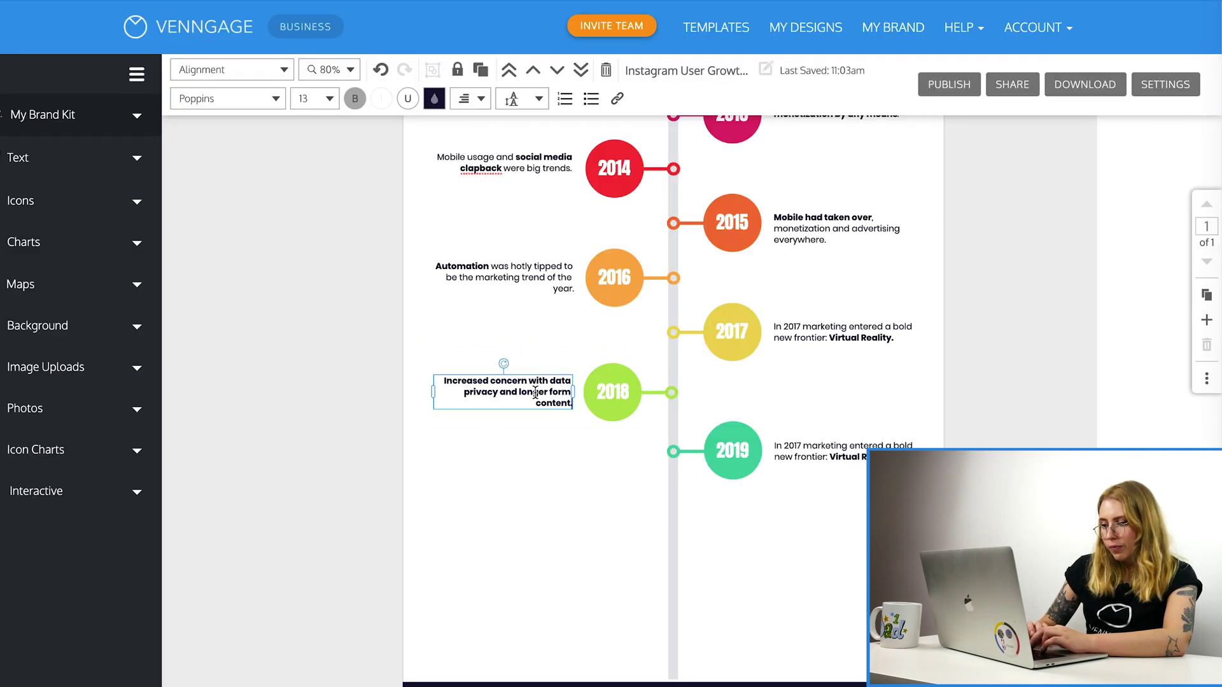
key("super+a")
key("super+b")
left_click(551, 382)
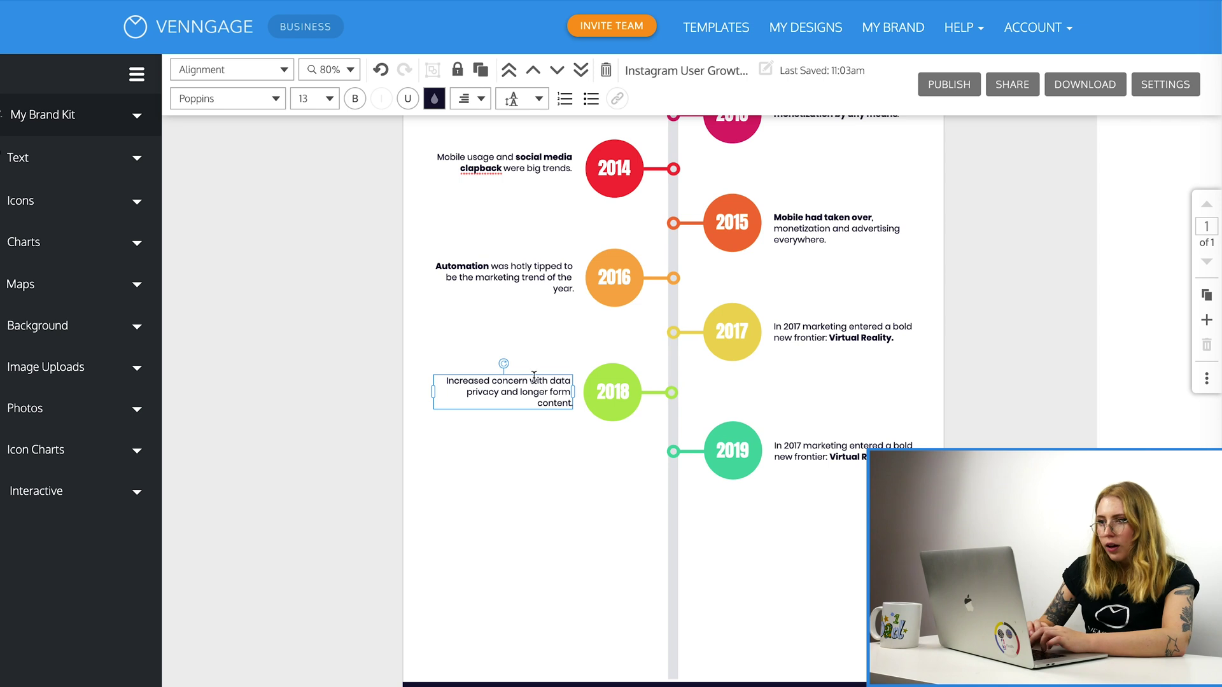
left_click_drag(551, 382, 500, 393)
key("super+b")
Replace the 2019 caption with the TikTok and BERT sentence from the doc
key("super+Tab")
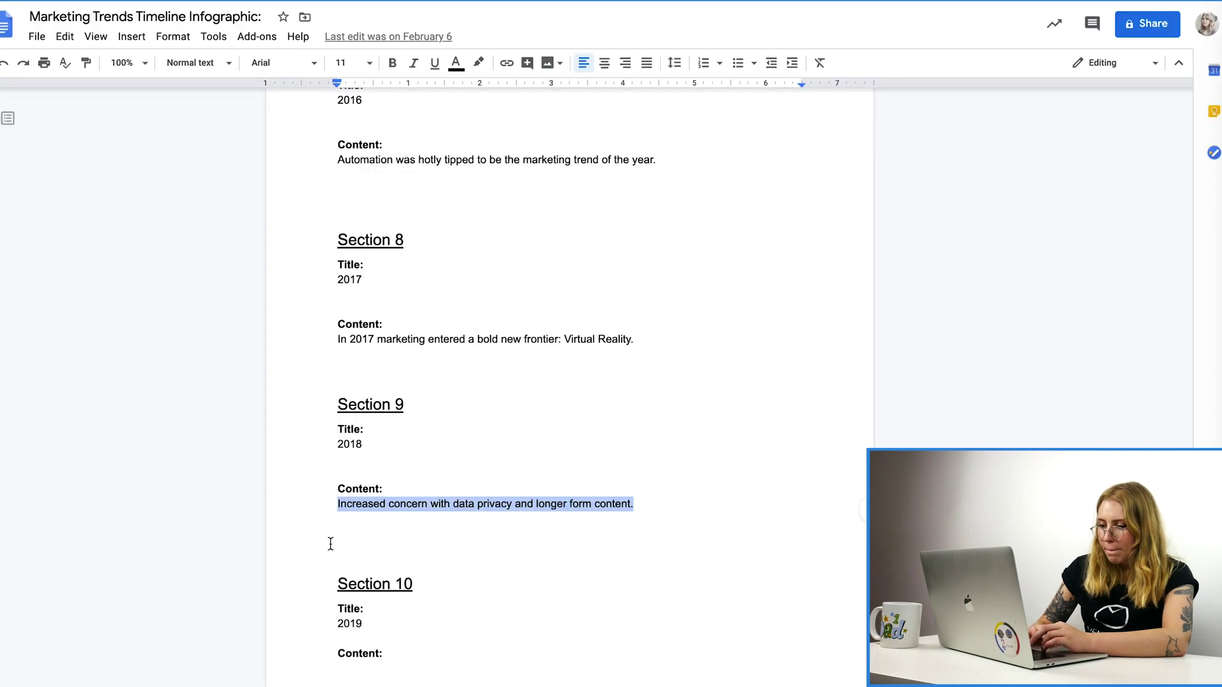
scroll(624, 518, "down", 5)
left_click_drag(617, 540, 325, 539)
key("super+c")
key("super+Tab")
left_click(827, 448)
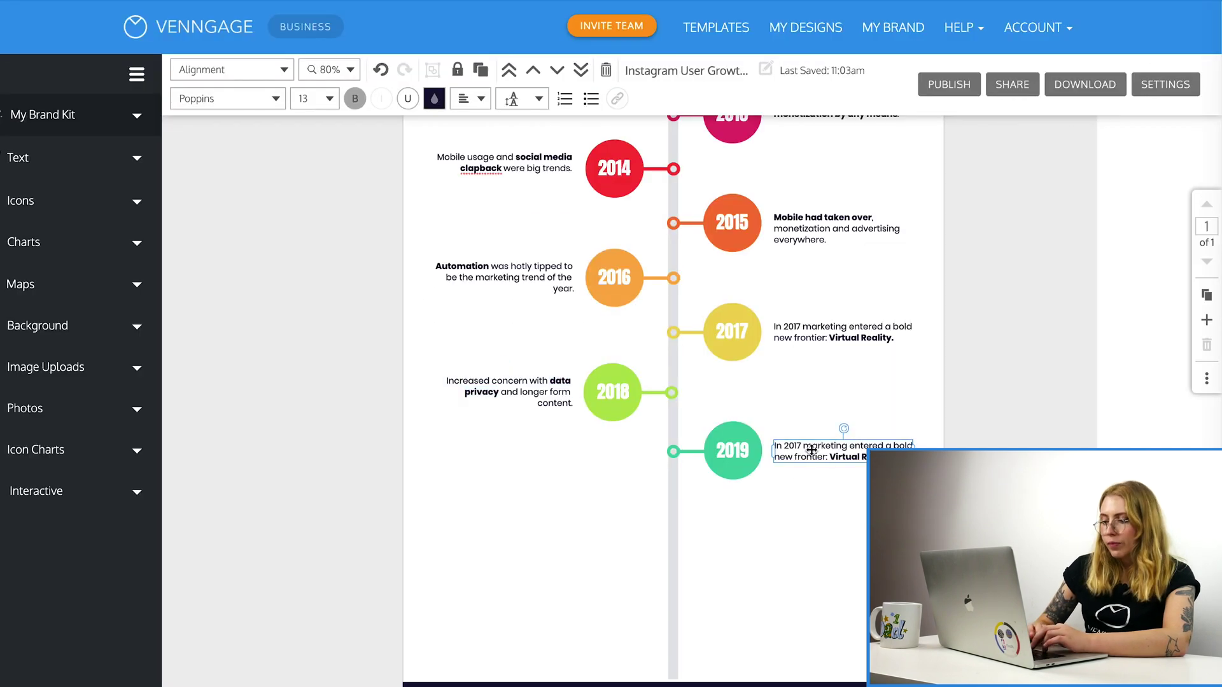
key("super+a")
key("super+v")
left_click_drag(884, 457, 812, 459)
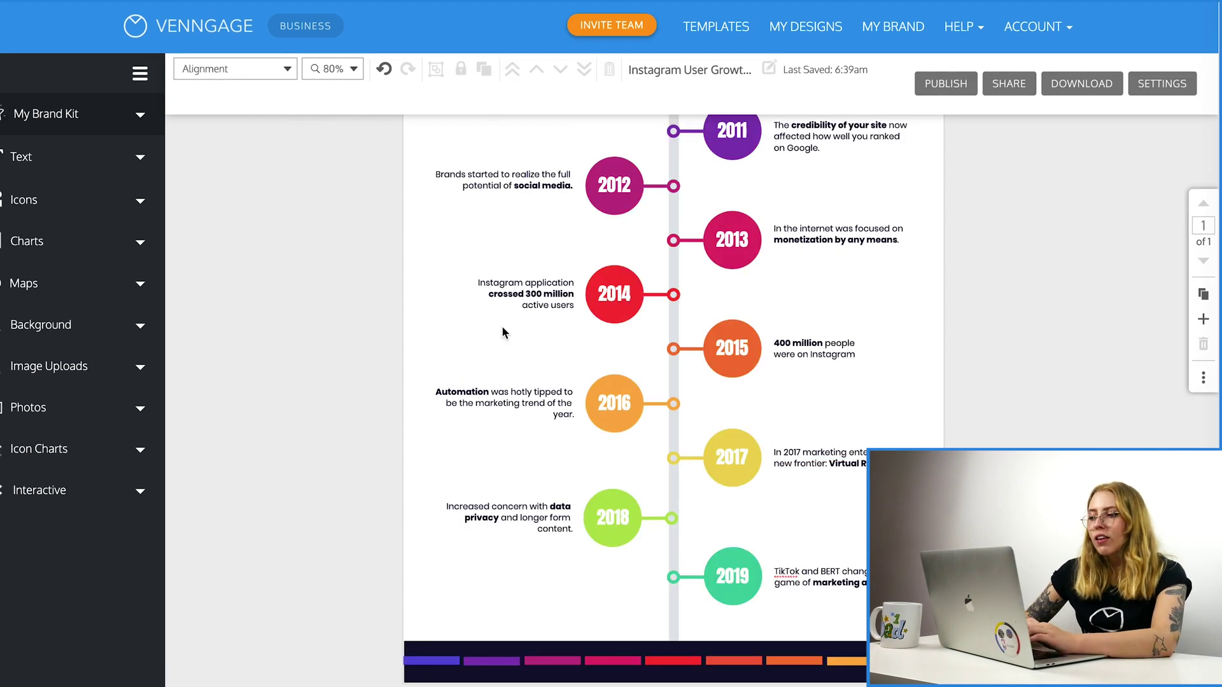
Zoom the canvas to 60%, scroll up to the title, and bring up the export formats
left_click(343, 70)
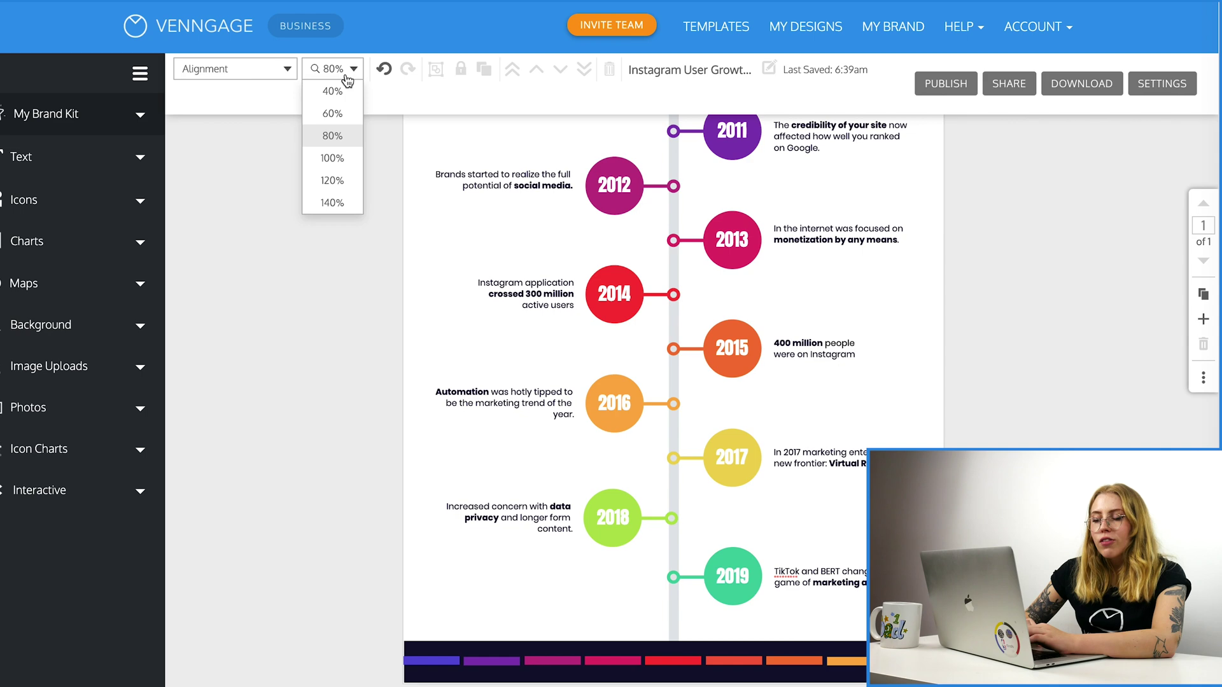
left_click(336, 113)
scroll(353, 259, "up", 2)
scroll(354, 261, "up", 1)
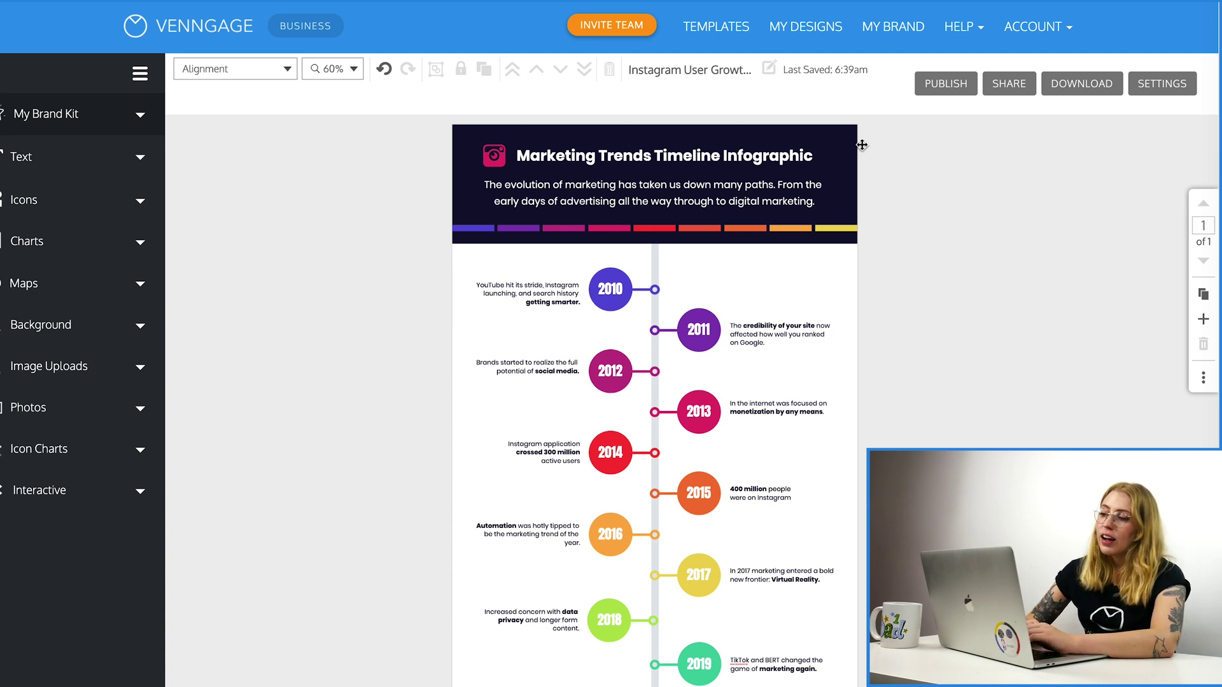
left_click(1085, 88)
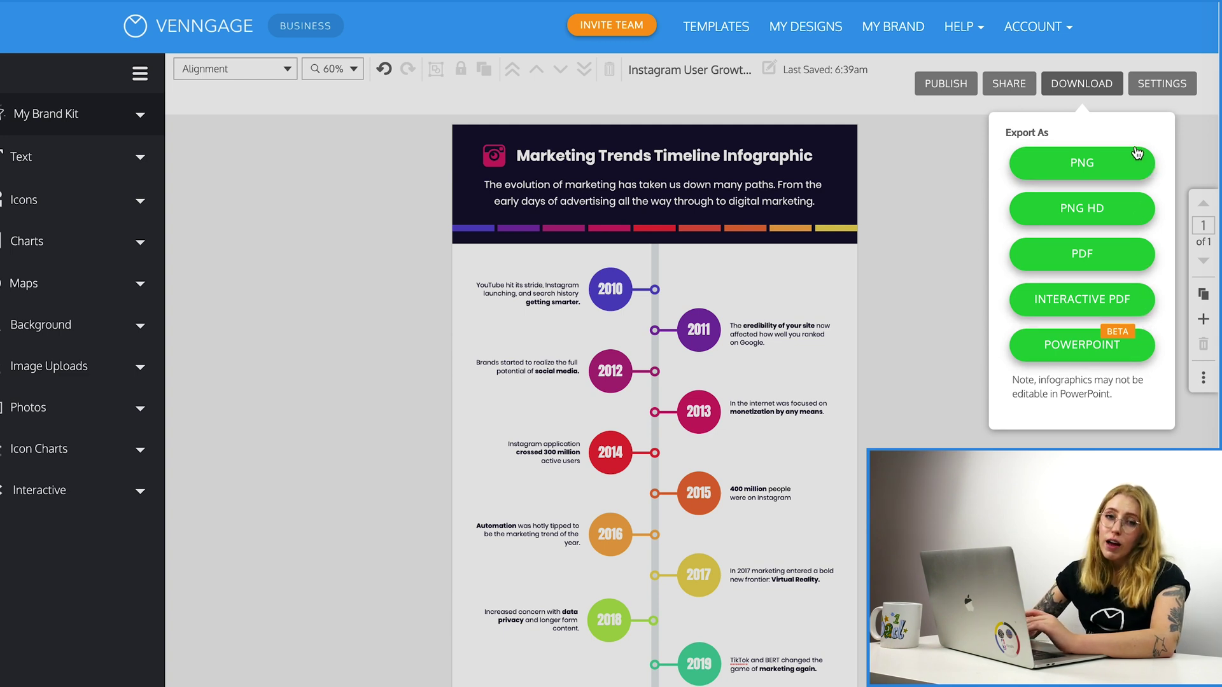
Copy the design's private share link and load it in the browser
left_click(1013, 95)
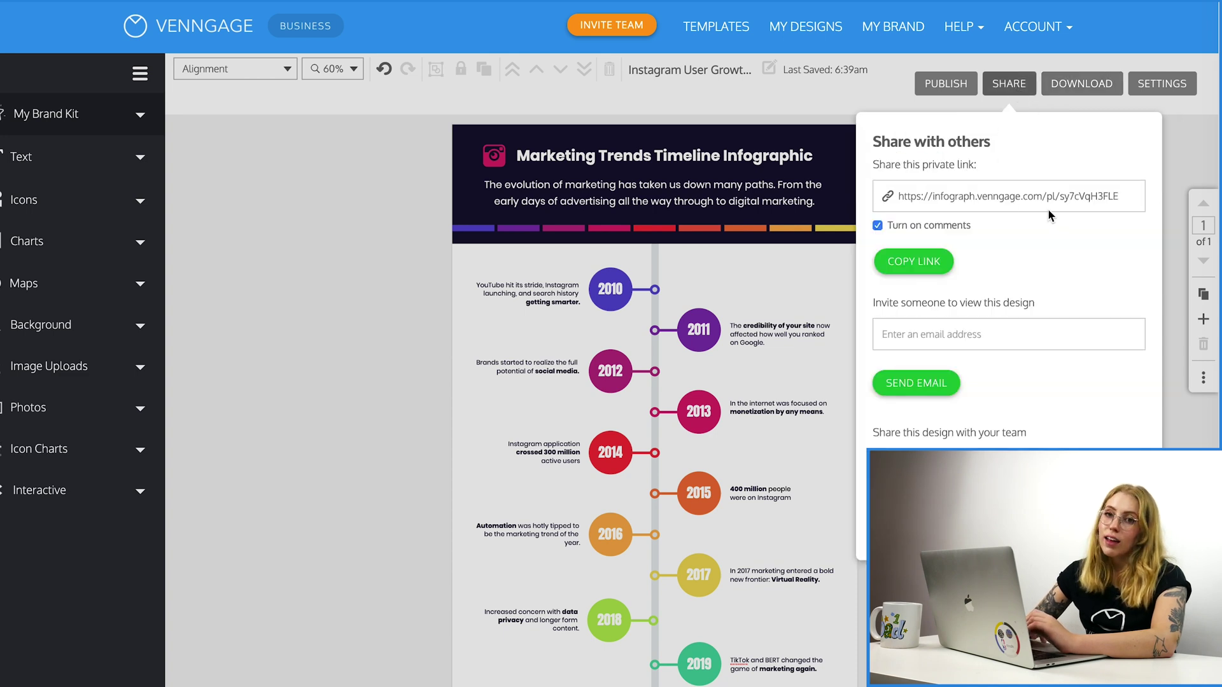
left_click(904, 261)
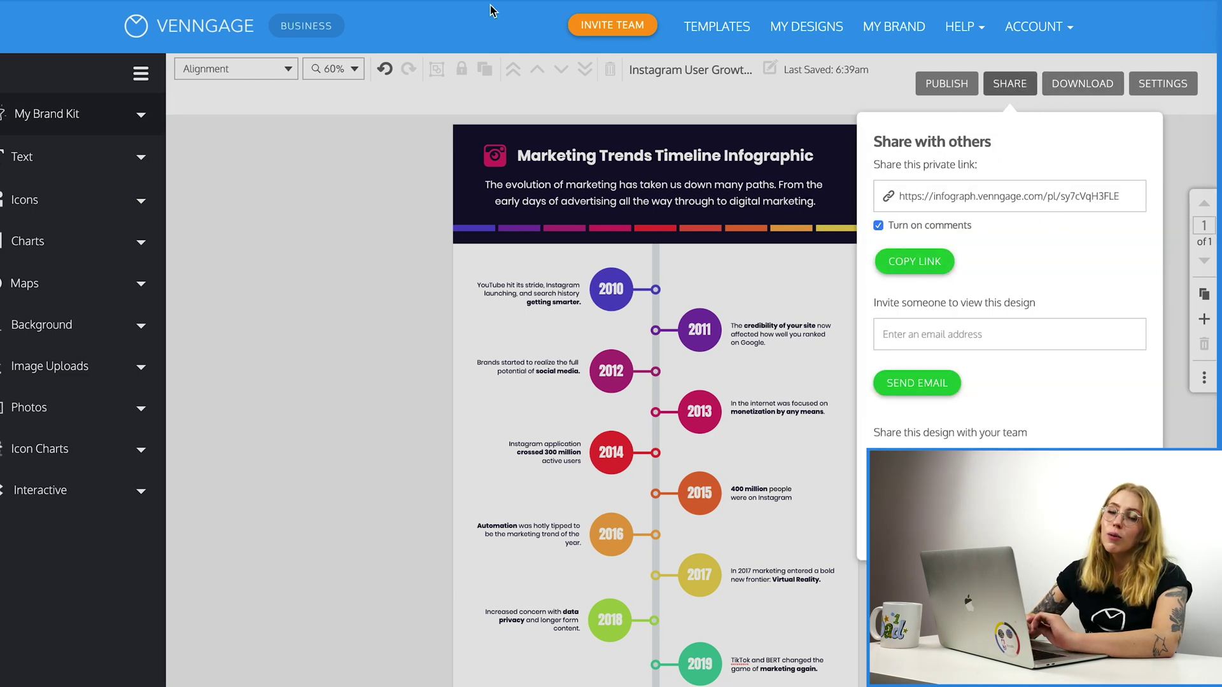
key("ctrl+v")
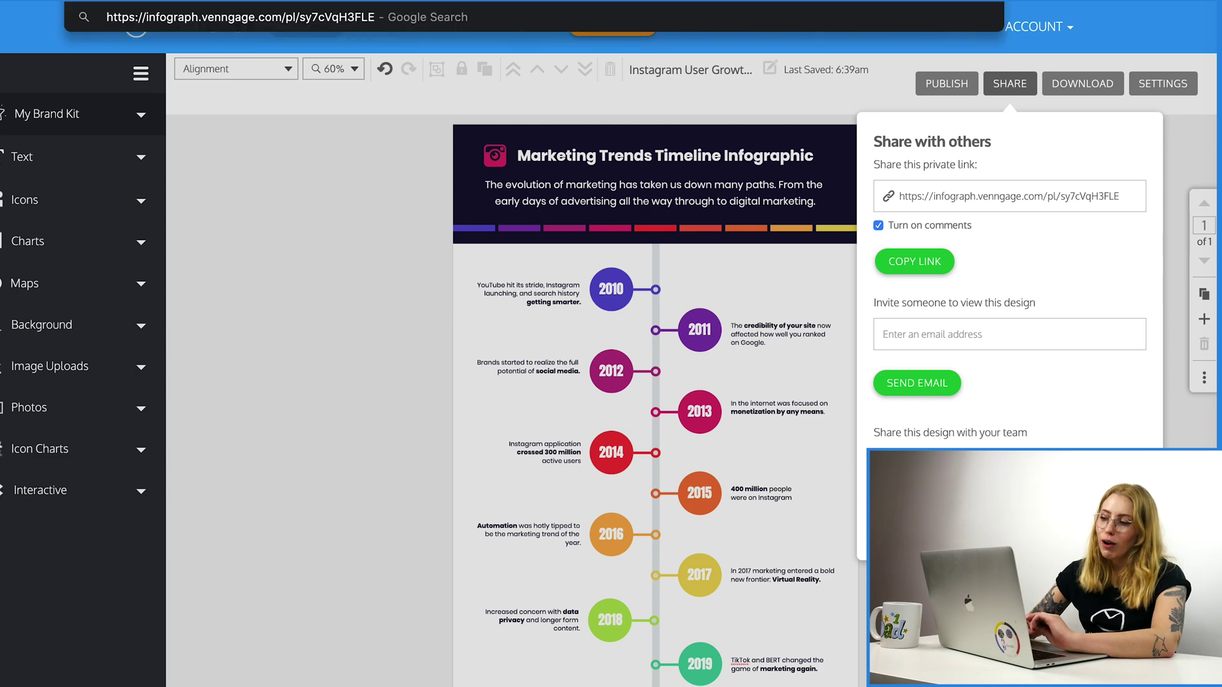
key("Return")
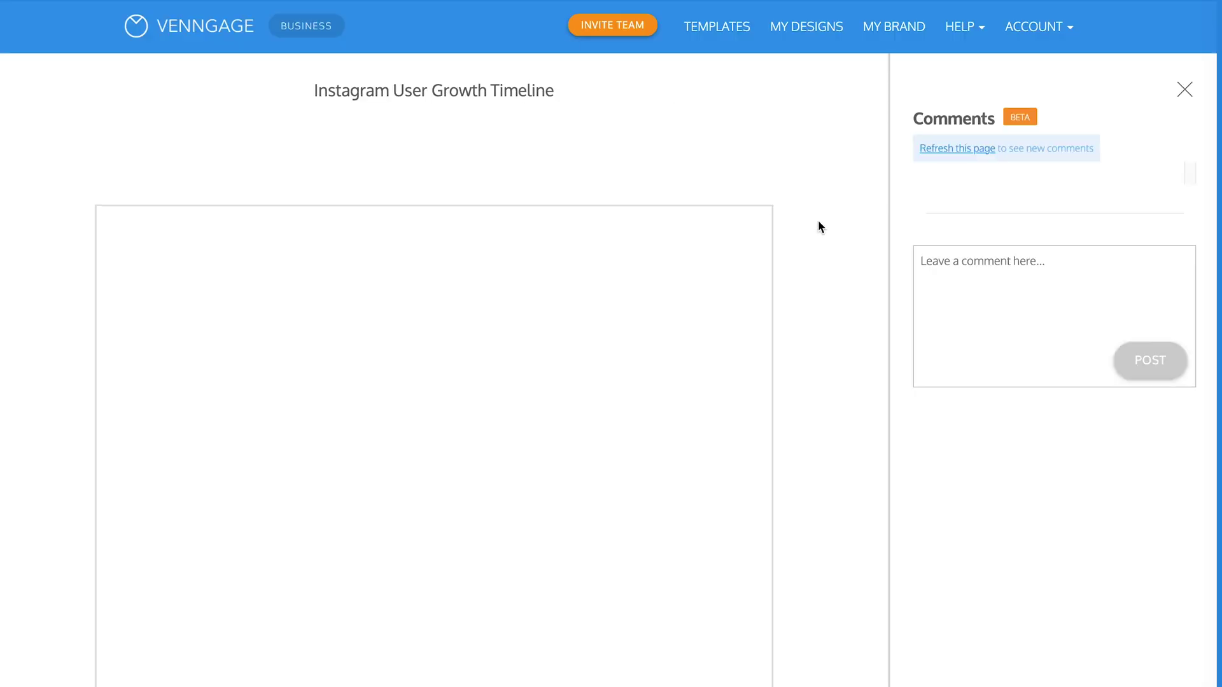
Scroll through the shared infographic and post the comment 'Great infographic!'
scroll(840, 233, "down", 2)
scroll(841, 227, "down", 3)
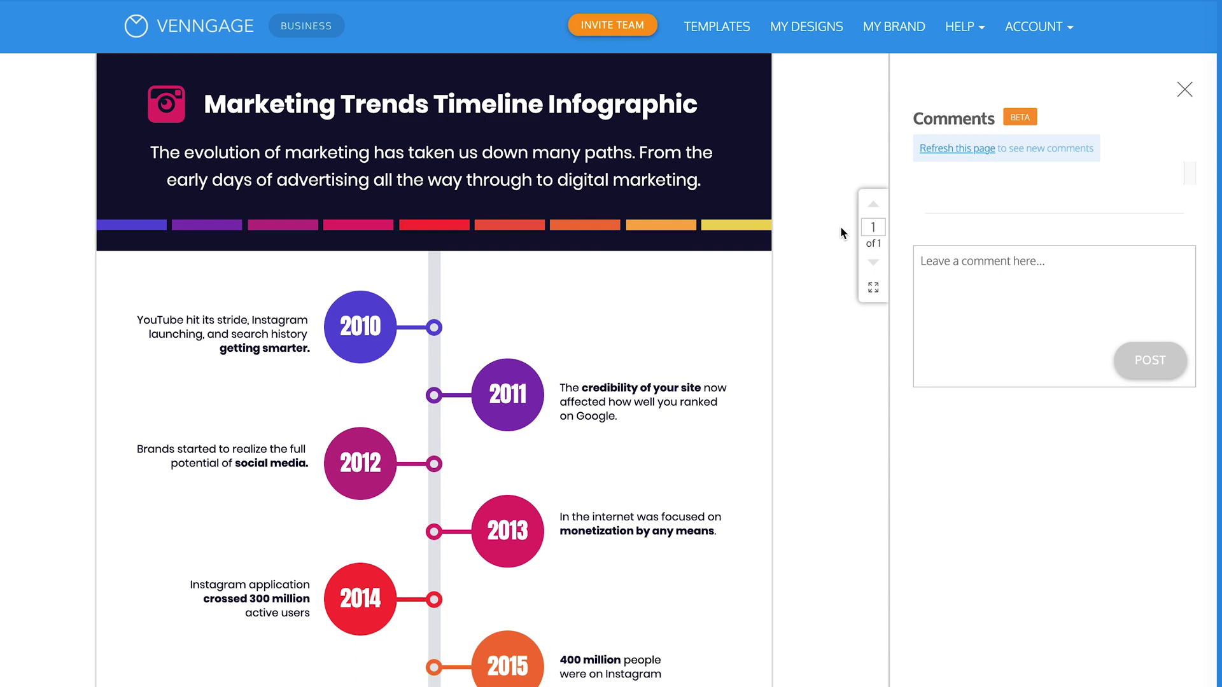
scroll(840, 228, "down", 3)
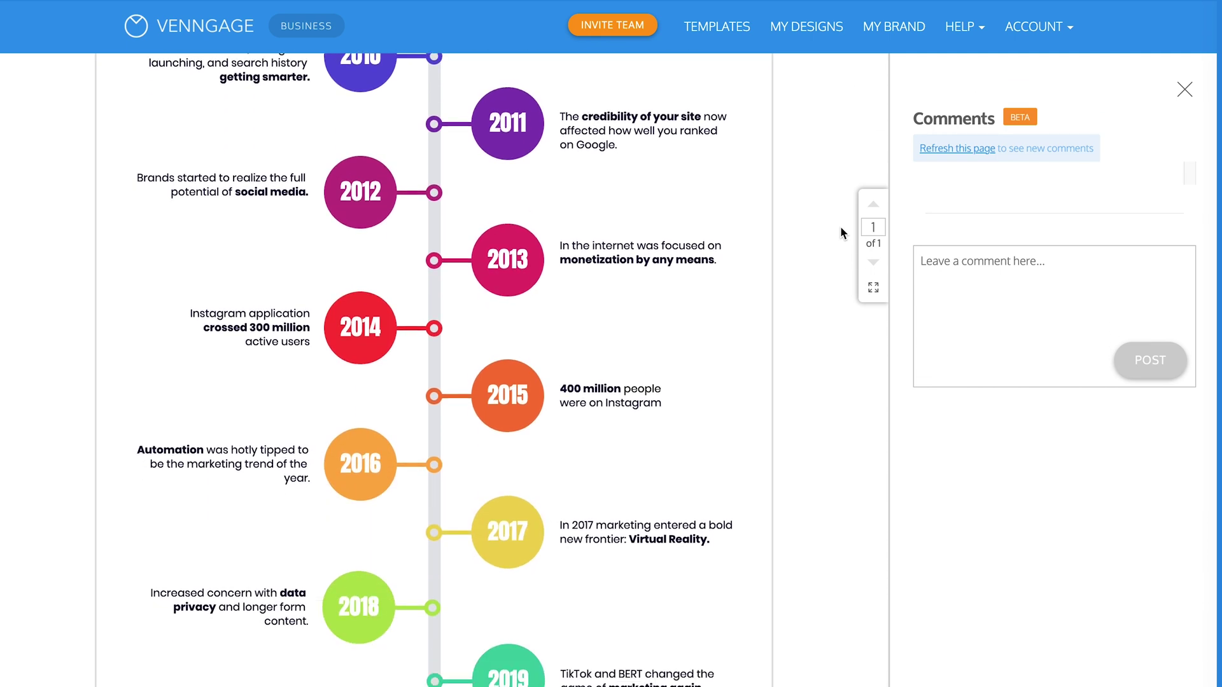
scroll(841, 228, "up", 3)
scroll(840, 226, "up", 3)
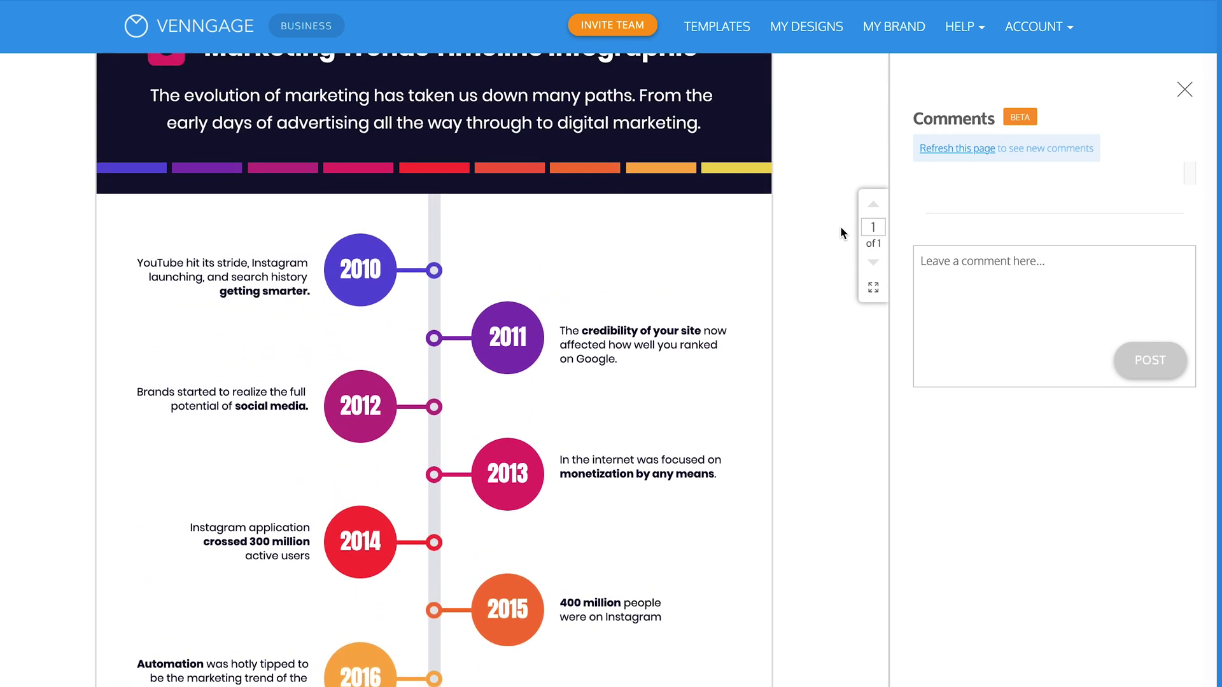
type("Great infograp")
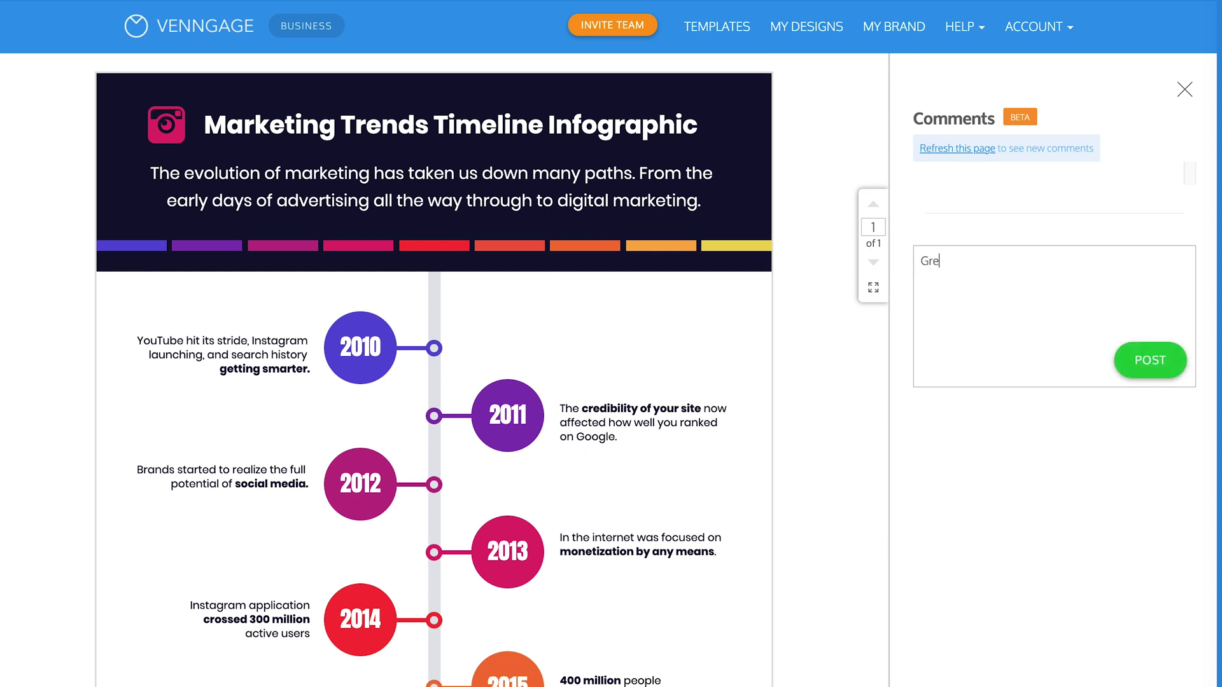
type("hic!")
left_click(1161, 361)
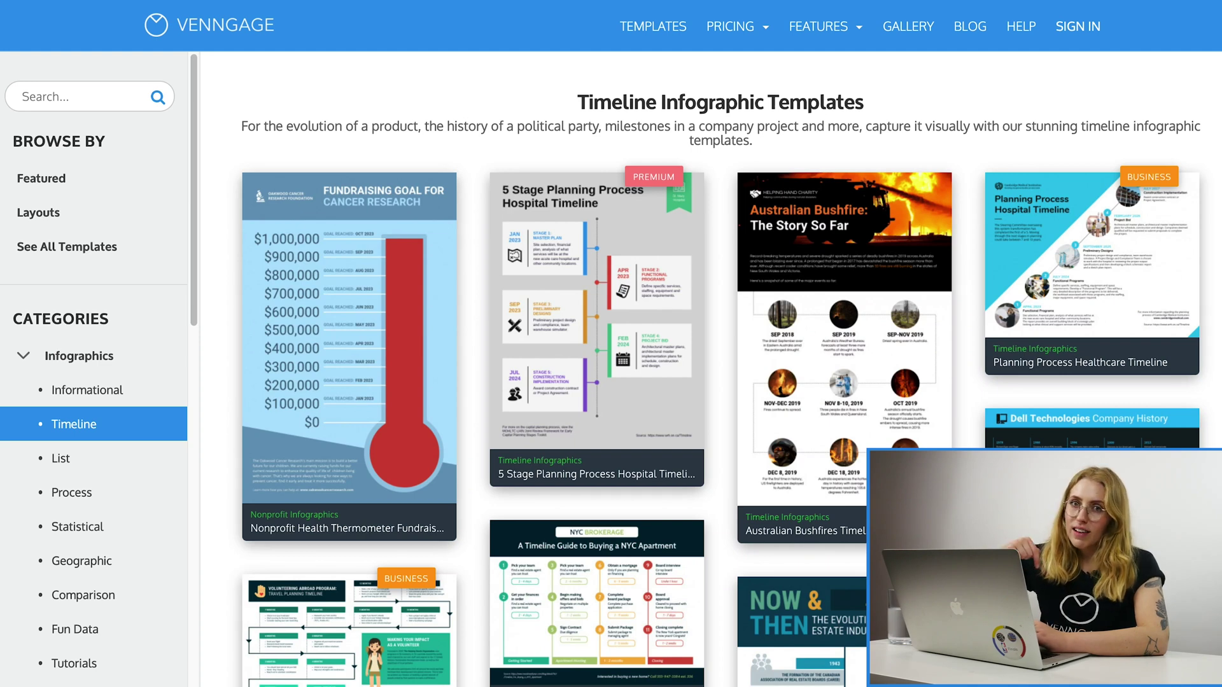
Scroll down through the grid of timeline template cards
scroll(1209, 92, "down", 4)
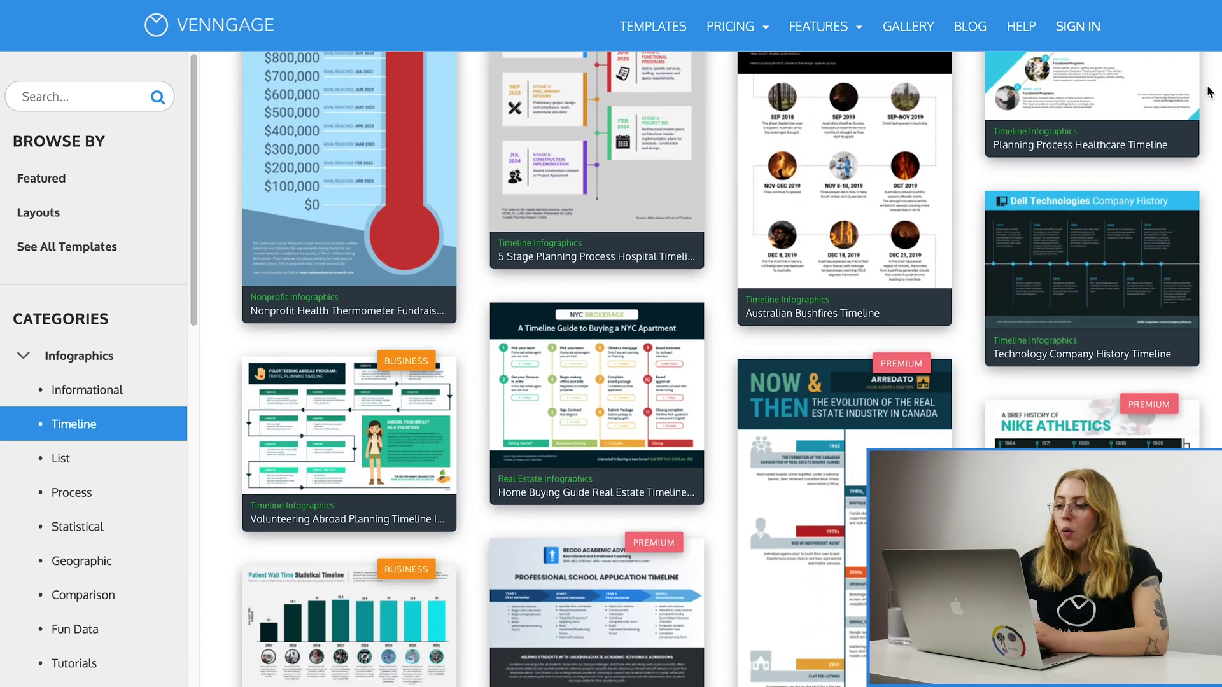
scroll(1209, 92, "down", 5)
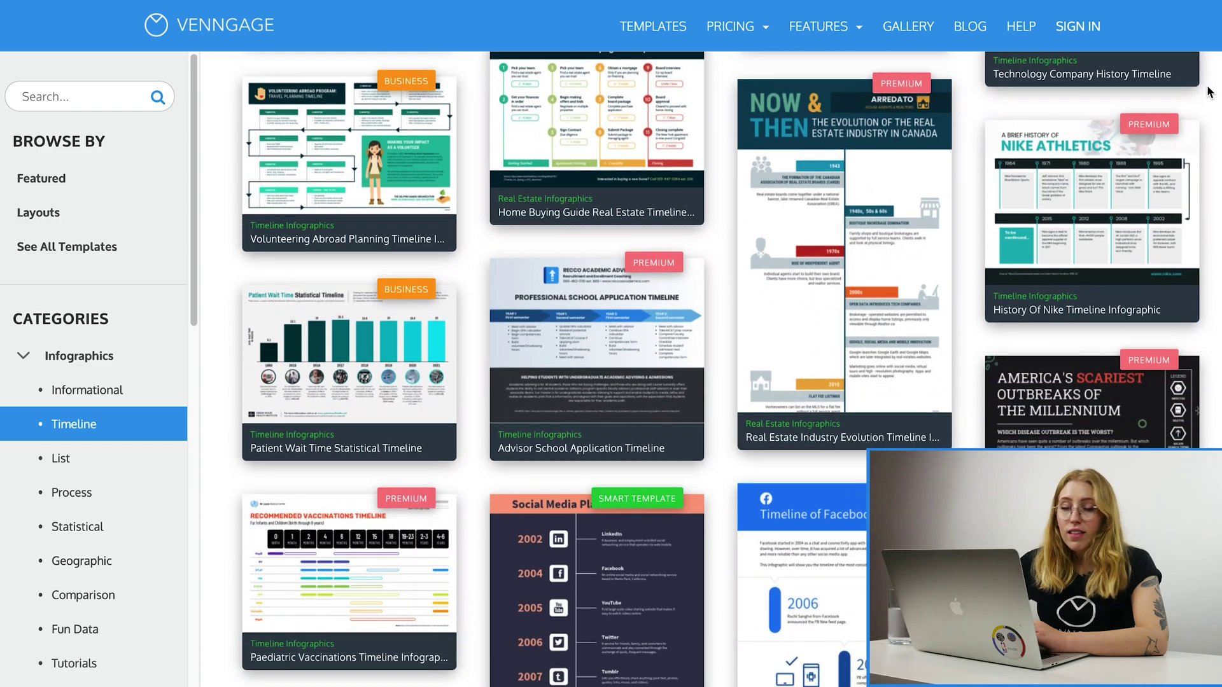
scroll(1209, 93, "down", 4)
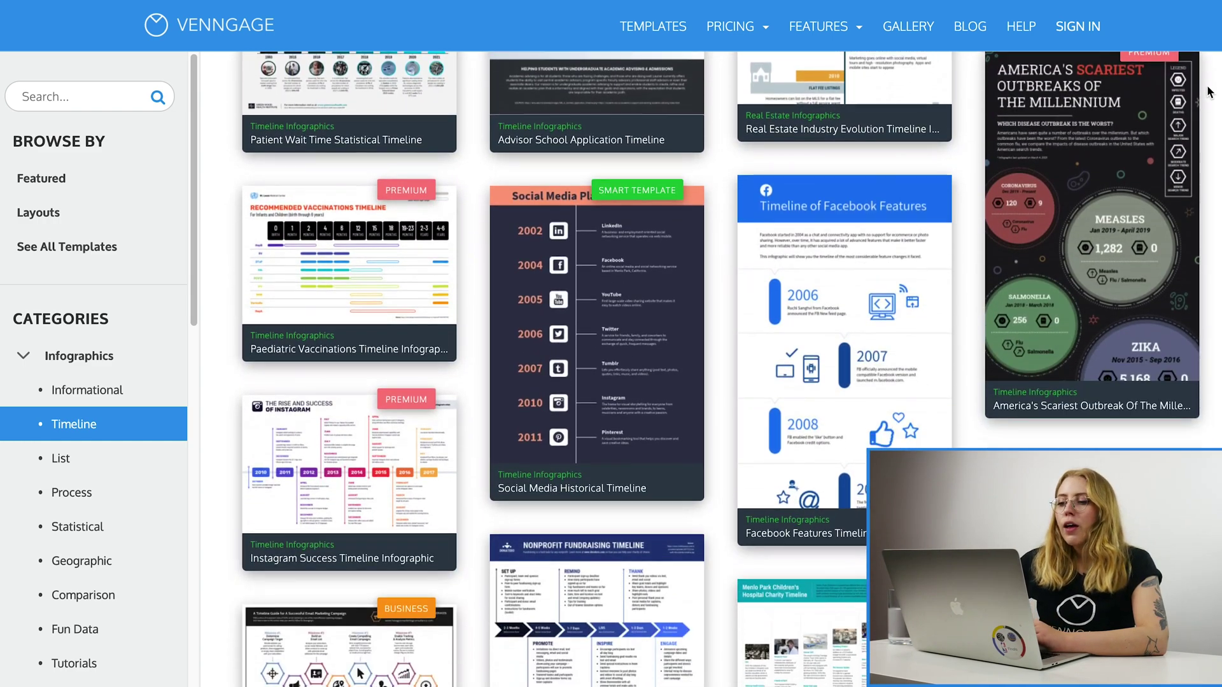
scroll(1210, 92, "down", 4)
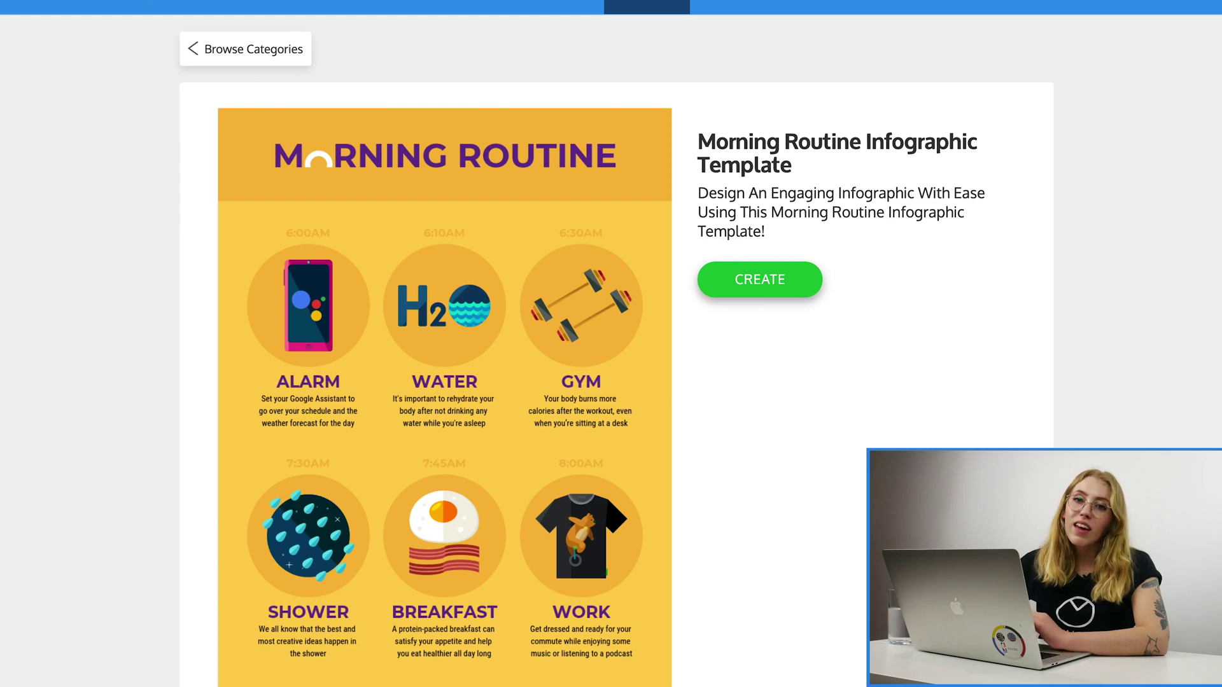
Scroll the template gallery down toward the Basic Timeline Infographic card
scroll(611, 343, "down", 2)
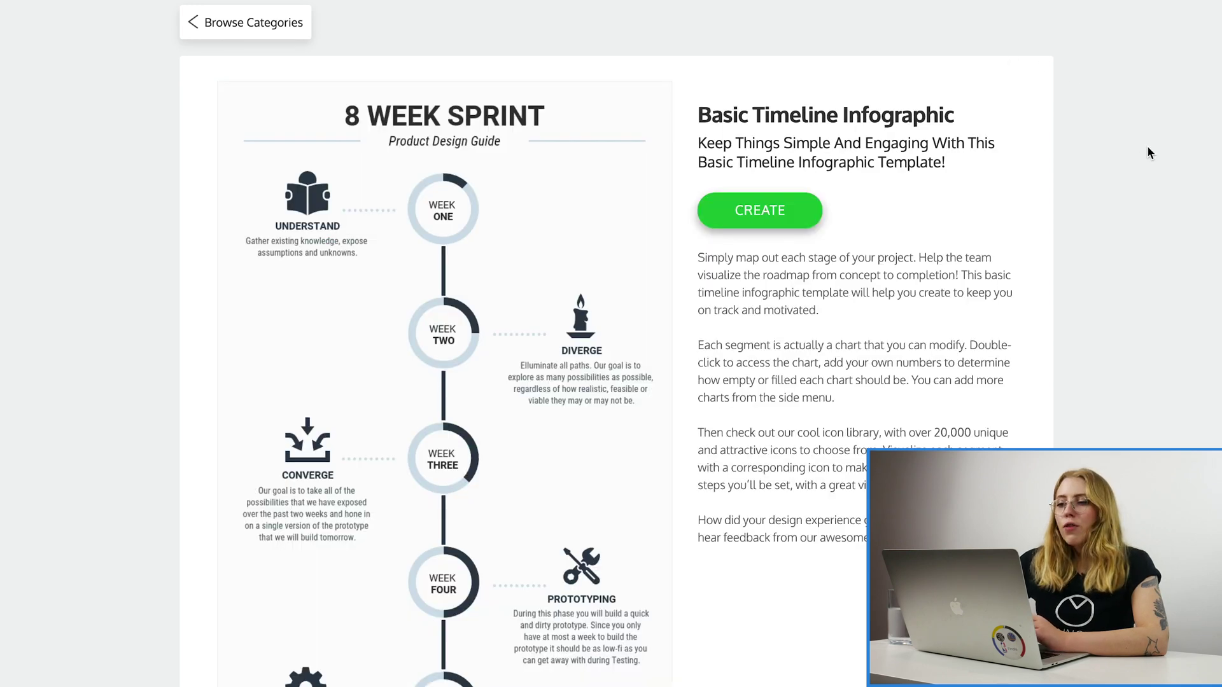
scroll(1147, 149, "down", 2)
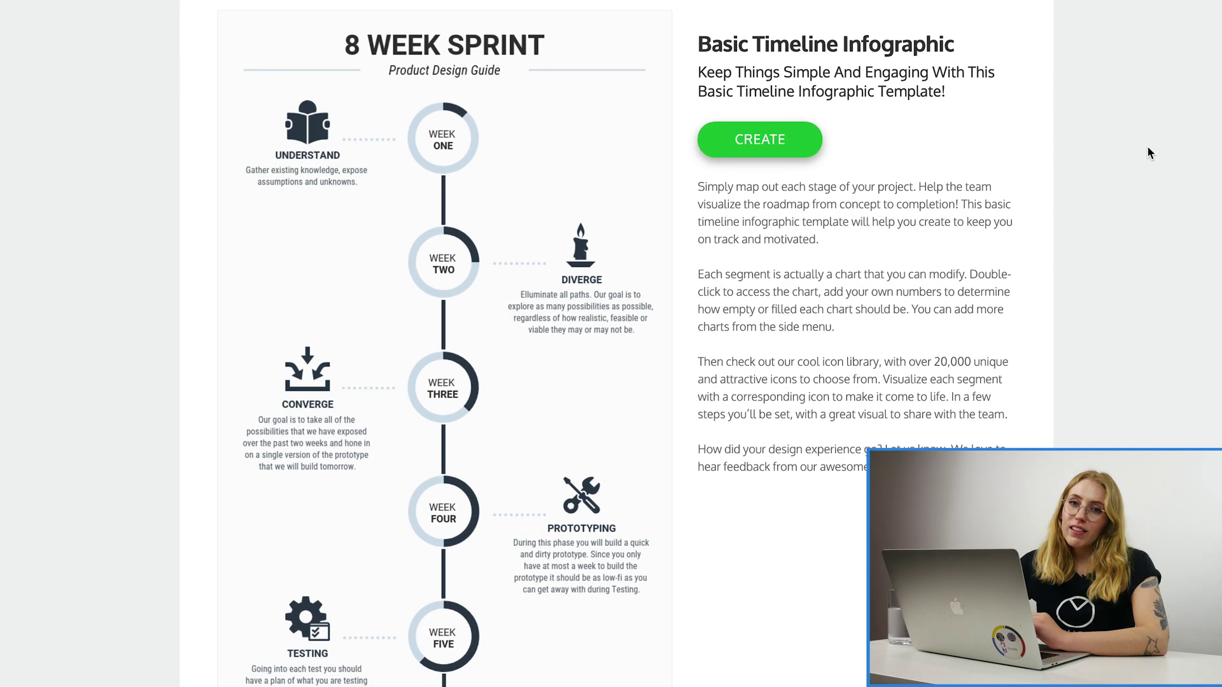
scroll(1149, 153, "down", 2)
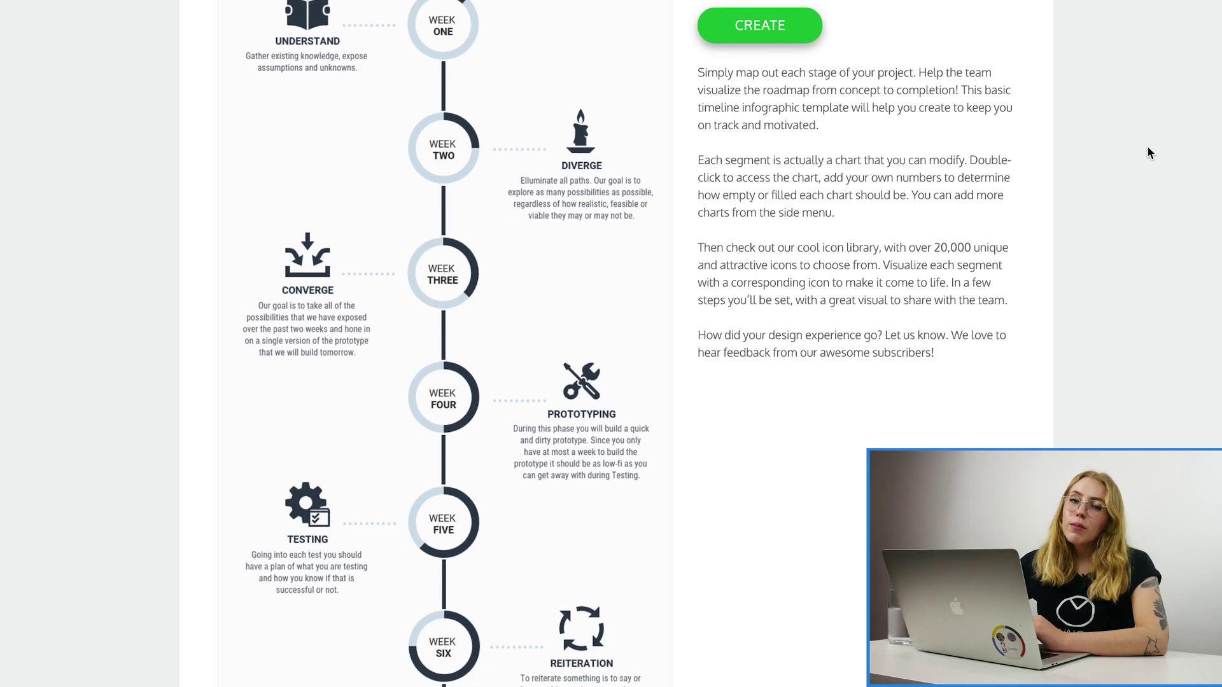
scroll(1148, 146, "down", 3)
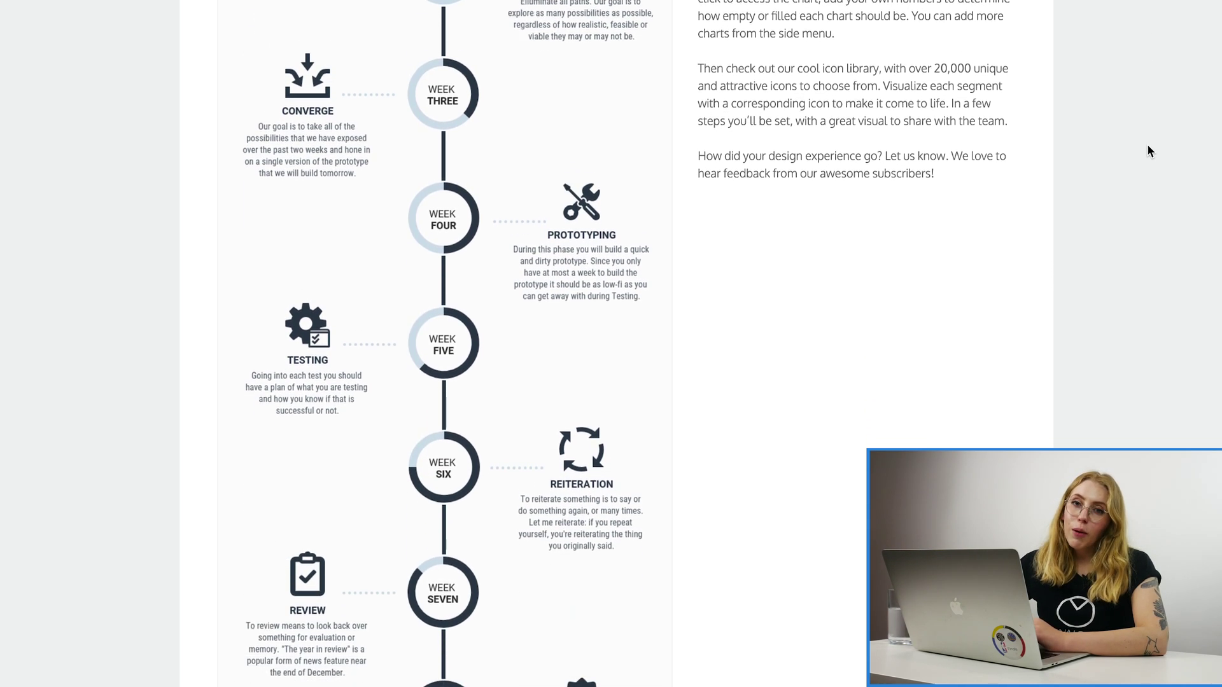
scroll(1149, 151, "down", 3)
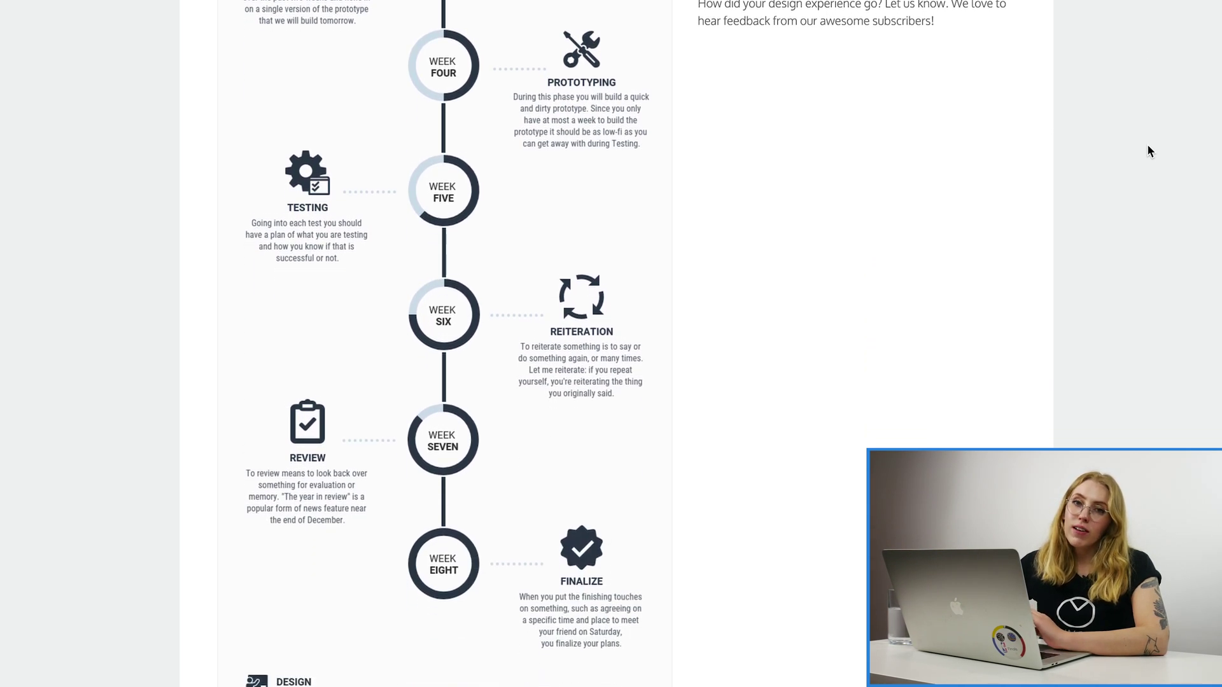
scroll(1149, 152, "up", 3)
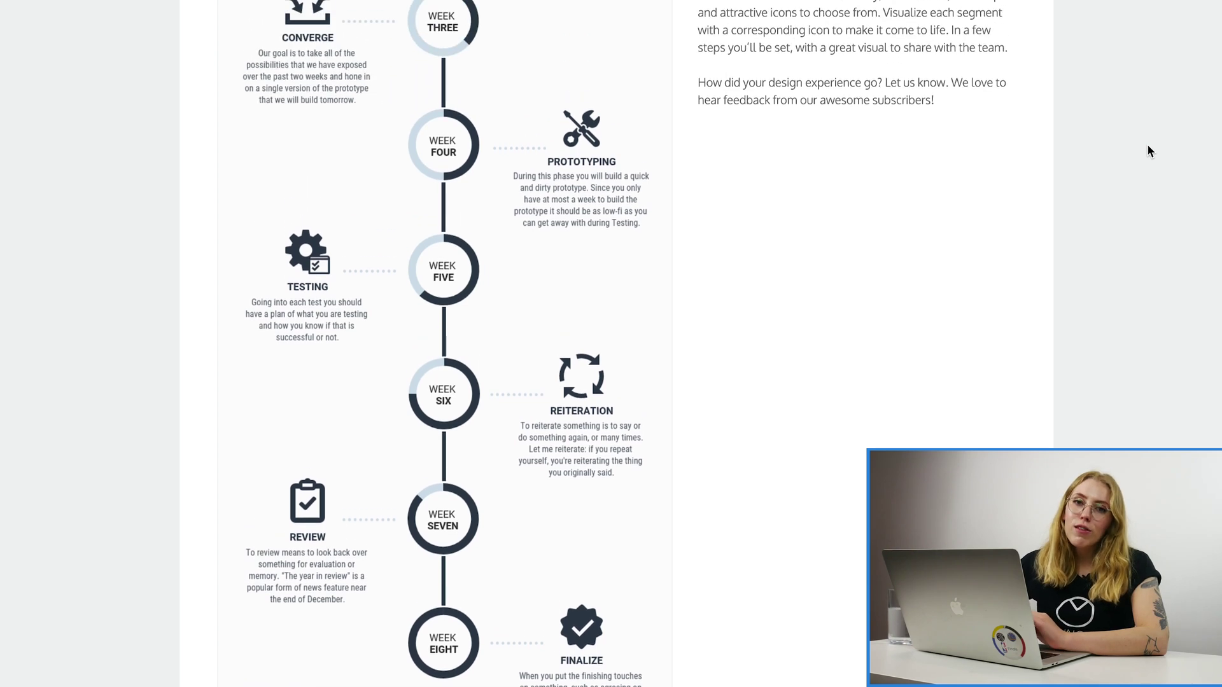
scroll(1148, 151, "up", 5)
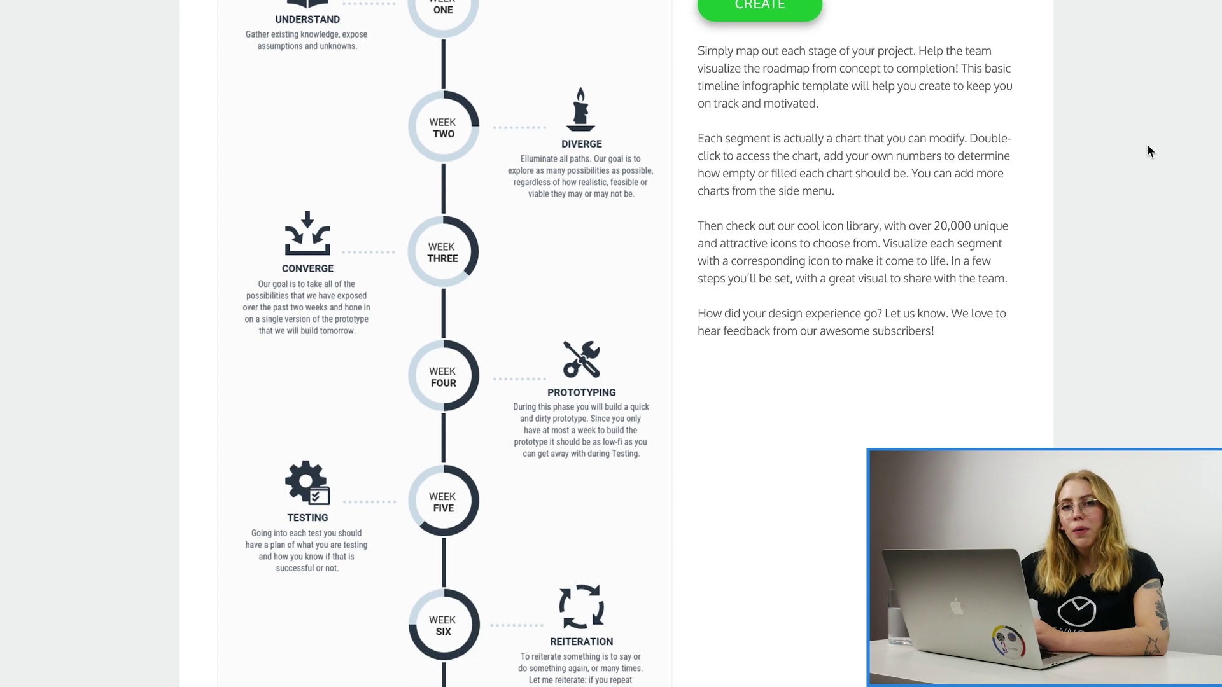
scroll(1149, 151, "down", 2)
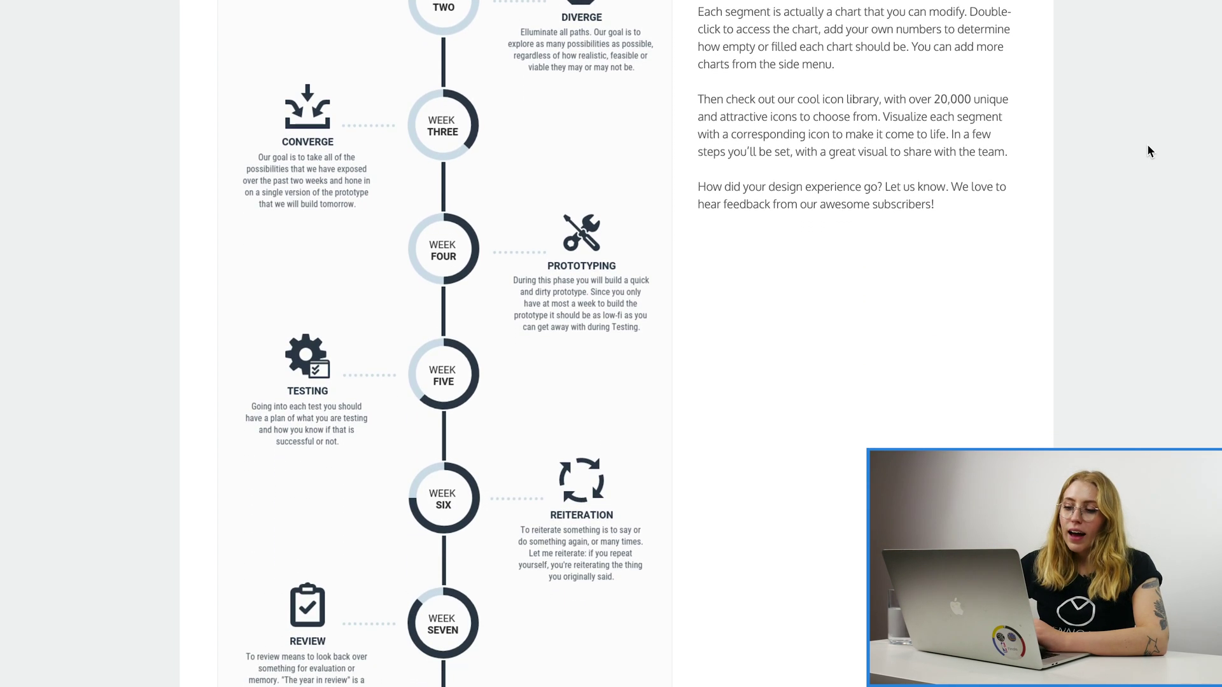
scroll(1149, 151, "down", 3)
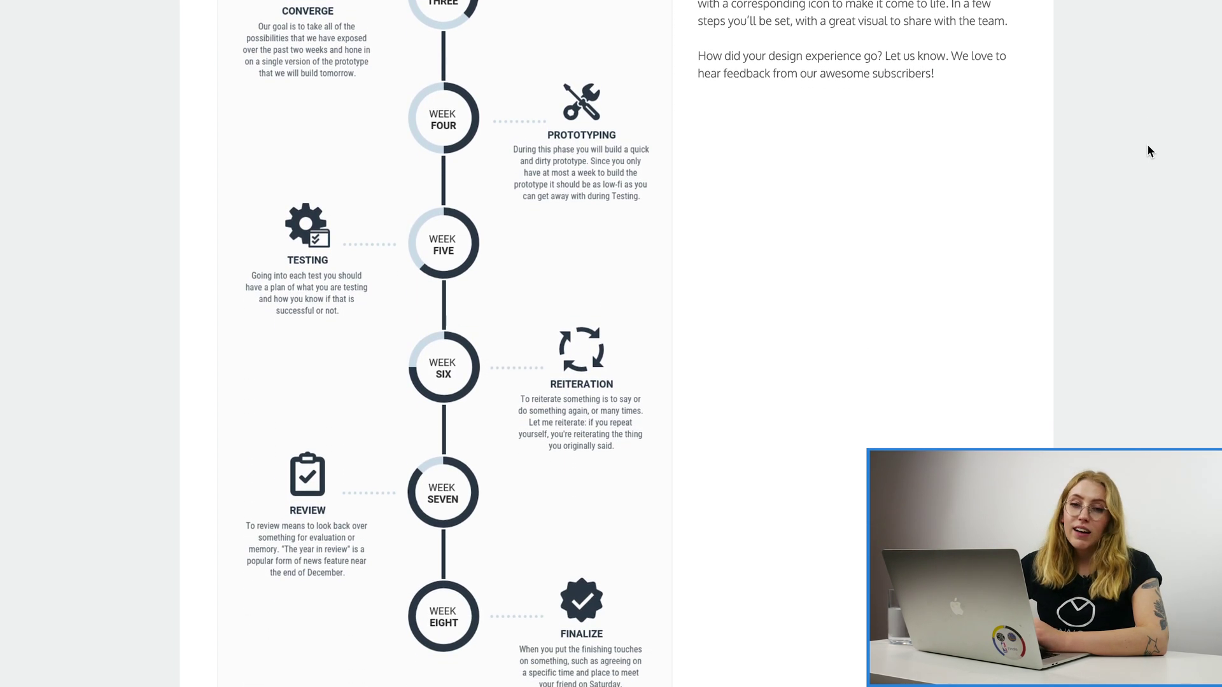